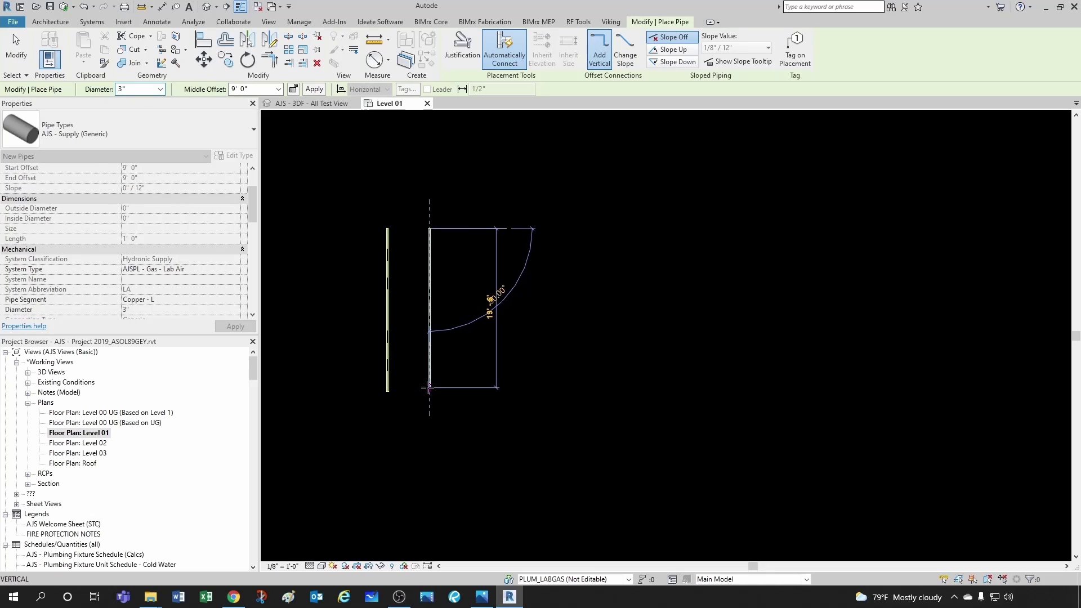
Complete the second vertical 3" Lab Air pipe with a length of 40'.
type("4")
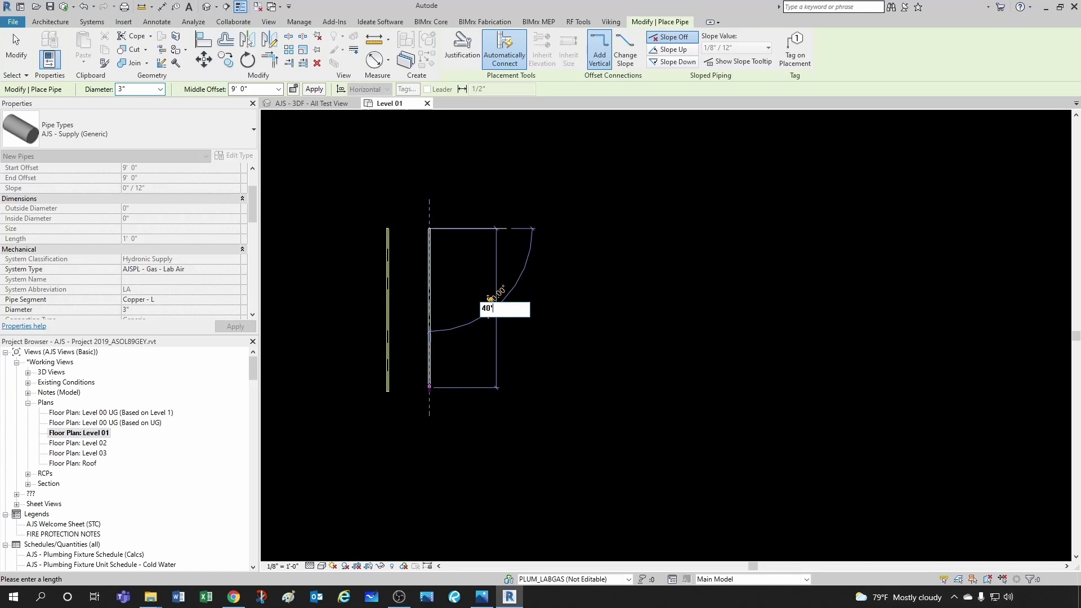
type("0'")
key("Return")
key("Escape")
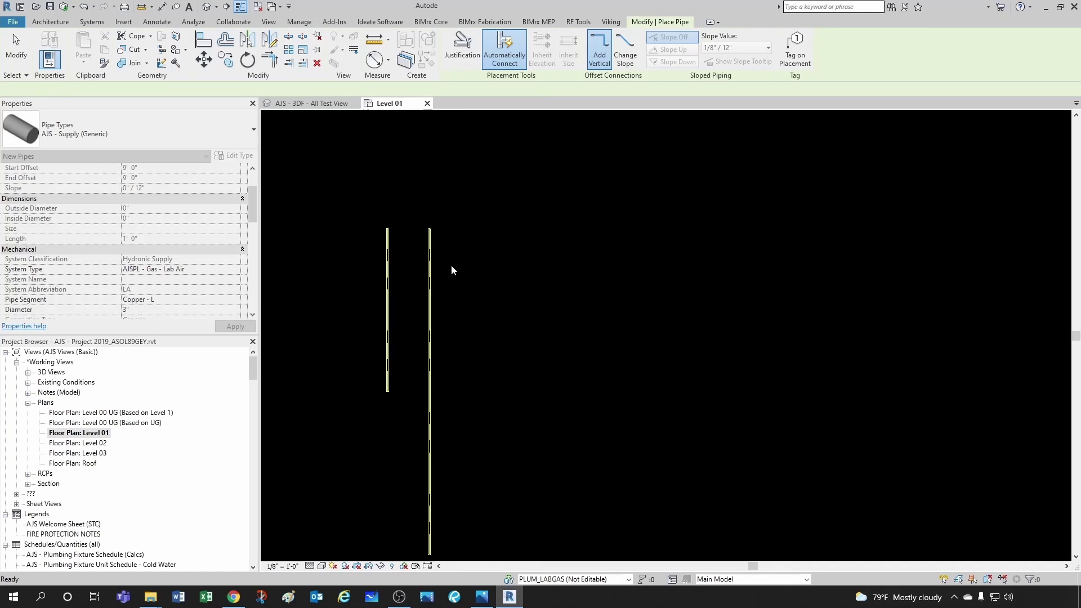
scroll(451, 264, "up", 2)
key("Escape")
Draw a third vertical 3" pipe, 50' long, beside the 40' pipe with its upper end aligned to the others.
key("p")
key("i")
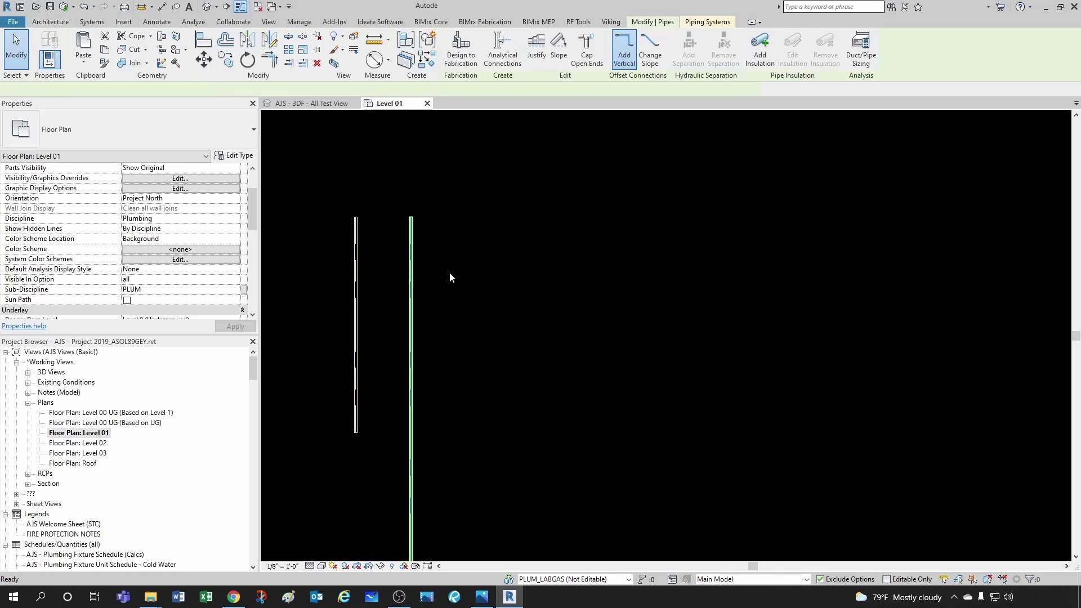
scroll(450, 272, "up", 1)
left_click(478, 209)
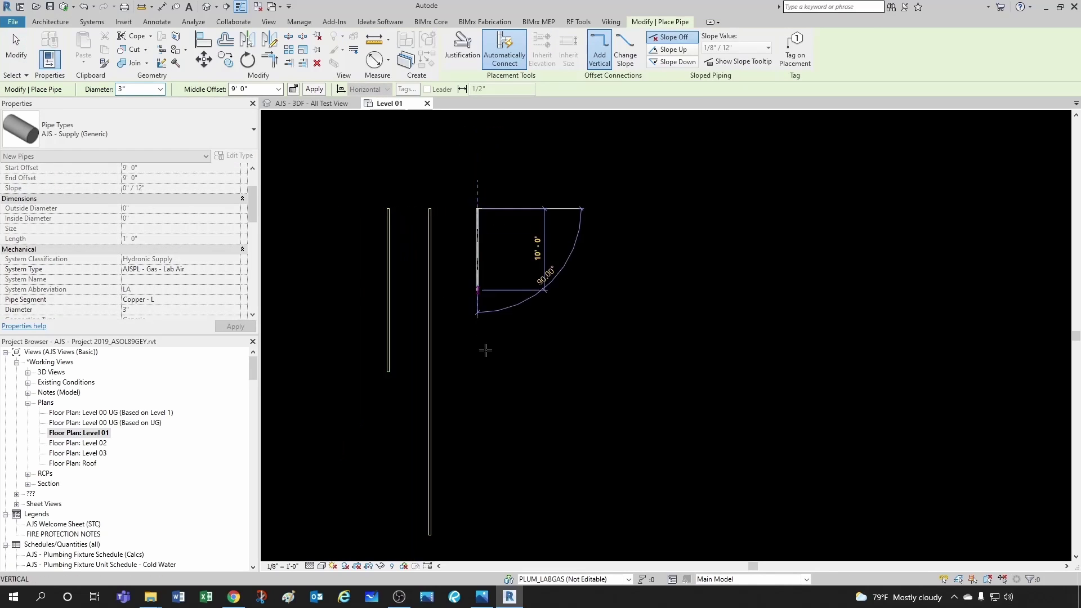
scroll(478, 357, "down", 3)
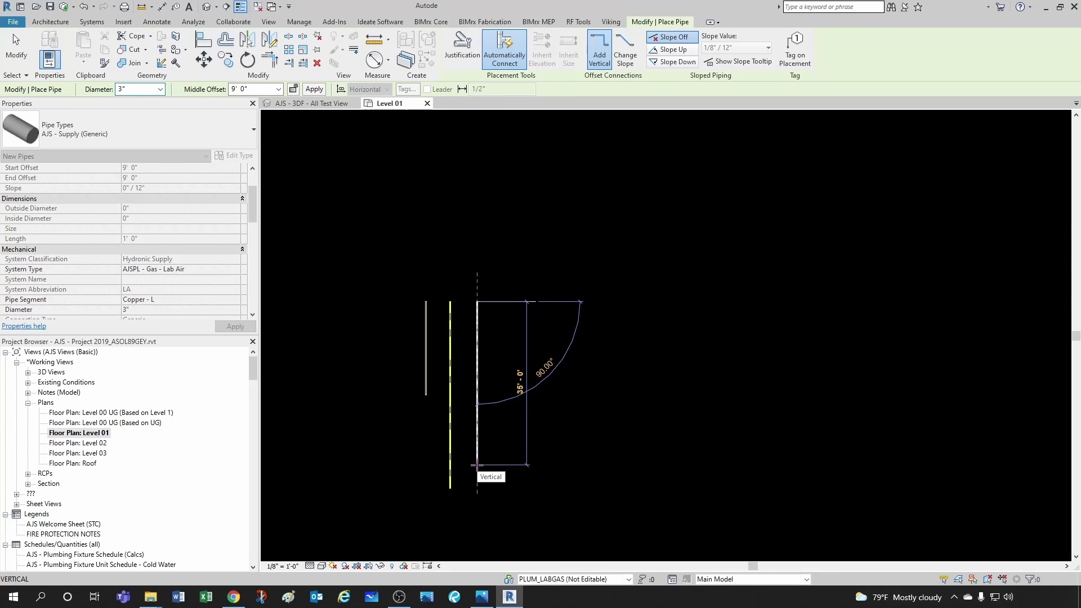
type("50")
key("Return")
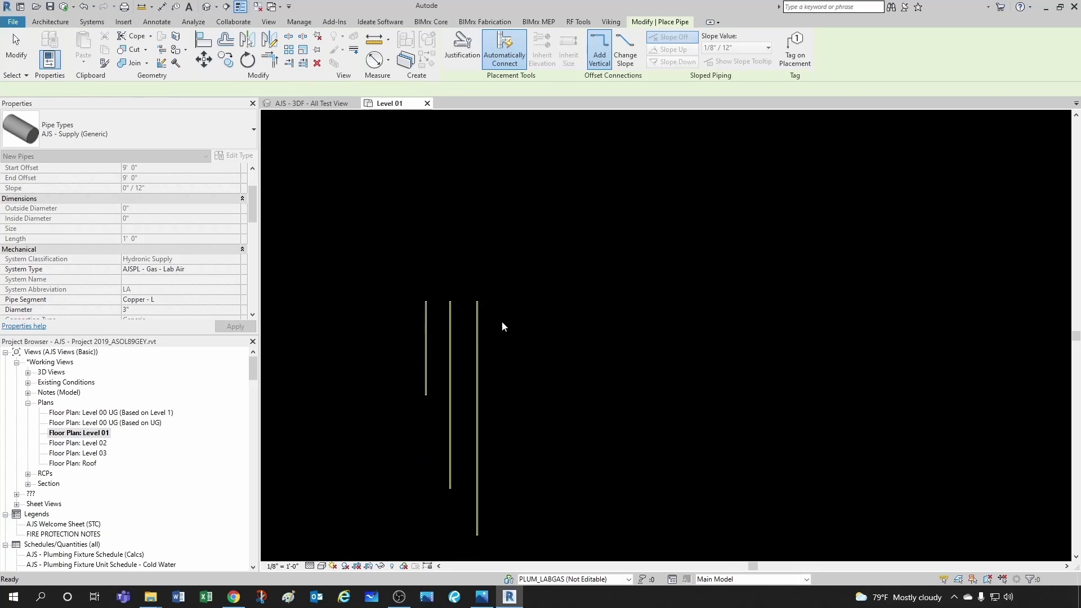
key("Escape")
key("Escape")
Copy all three vertical pipes horizontally about 23' to the right of the originals.
scroll(532, 309, "up", 1)
left_click_drag(493, 288, 347, 349)
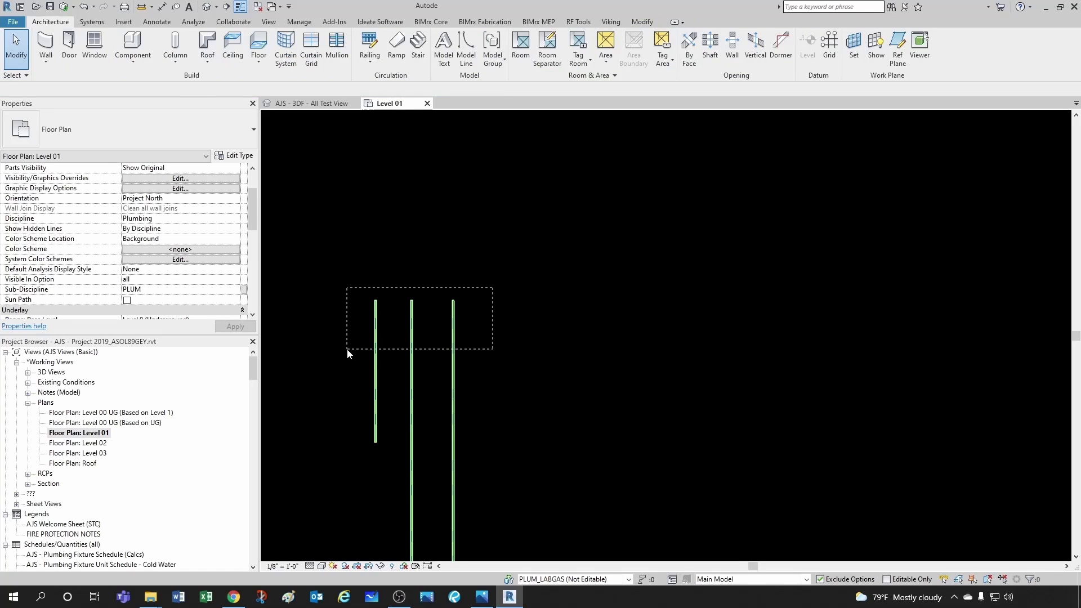
left_click(226, 60)
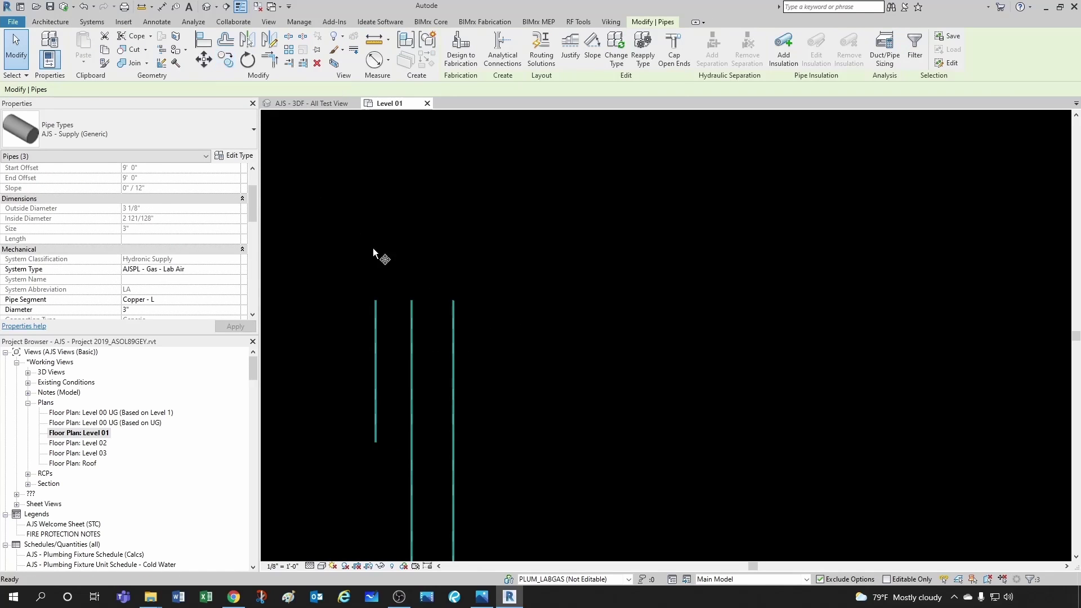
left_click(394, 274)
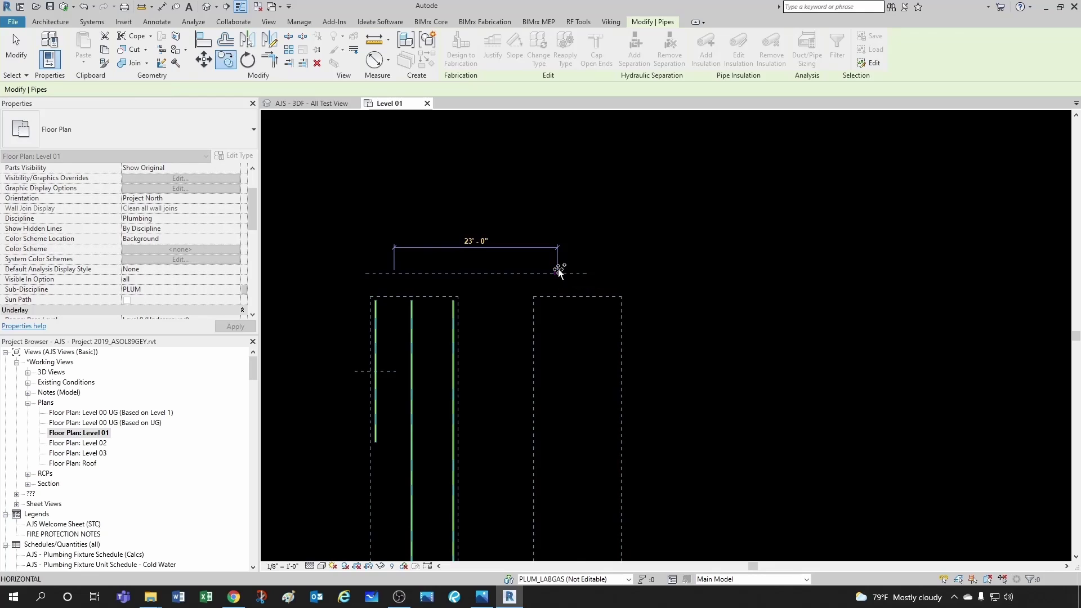
left_click(558, 268)
key("Escape")
Set the diameter of the three copied pipes to 6".
scroll(683, 303, "up", 1)
left_click_drag(636, 287, 491, 329)
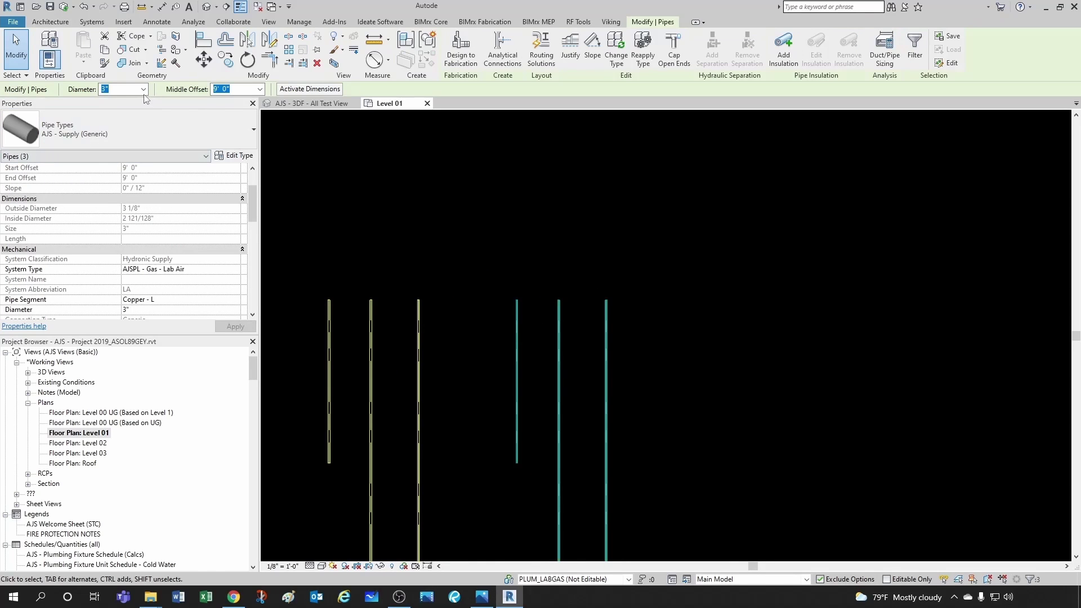
left_click(143, 89)
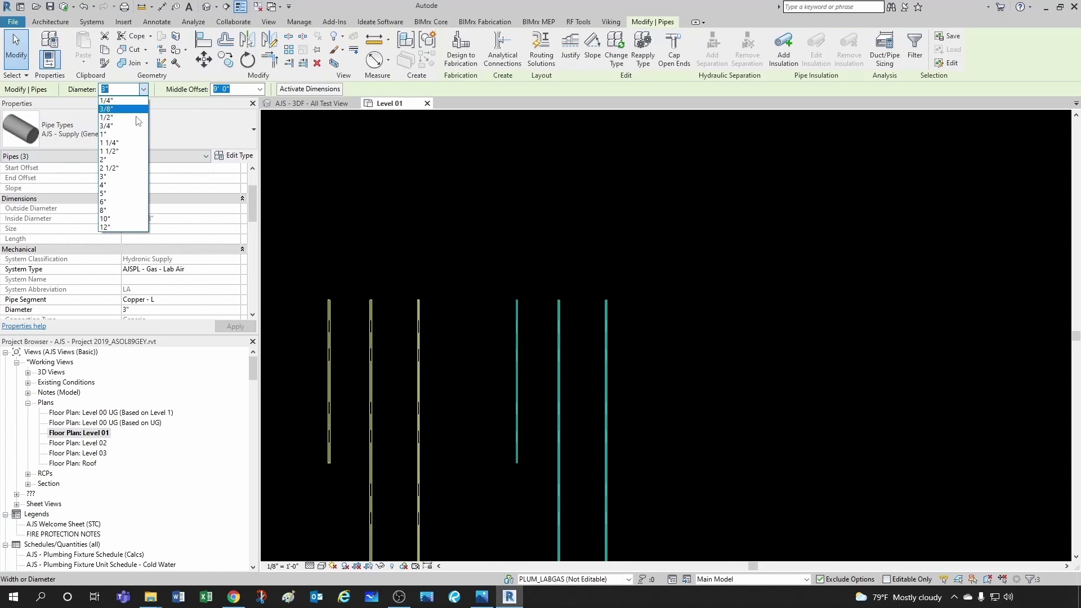
left_click(120, 202)
left_click(487, 223)
scroll(886, 395, "down", 1)
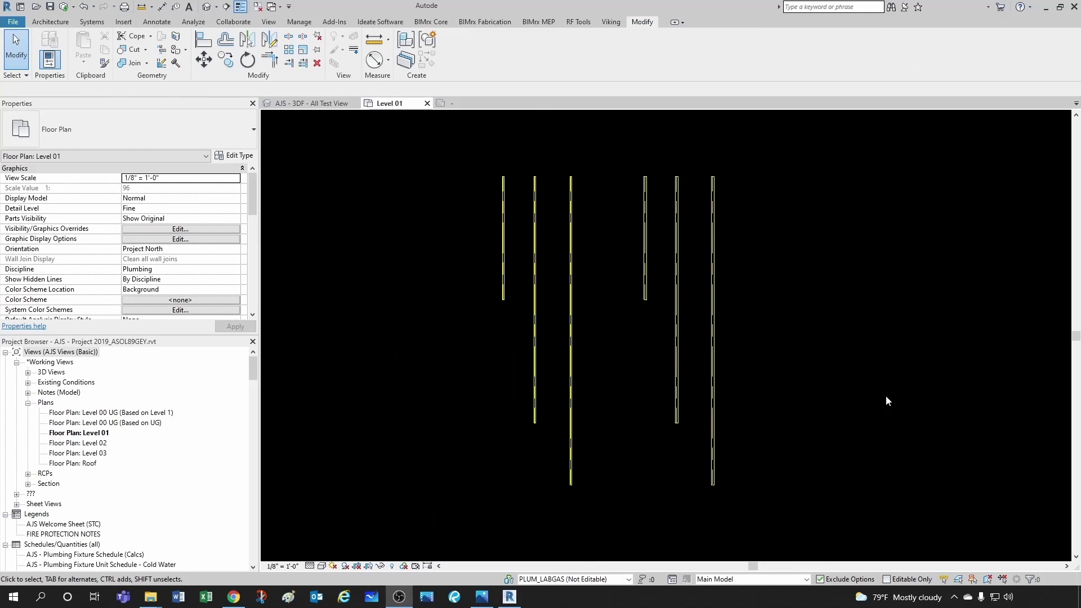
Tag each of the three original 3" pipes with its size and length, without a leader.
scroll(558, 273, "up", 1)
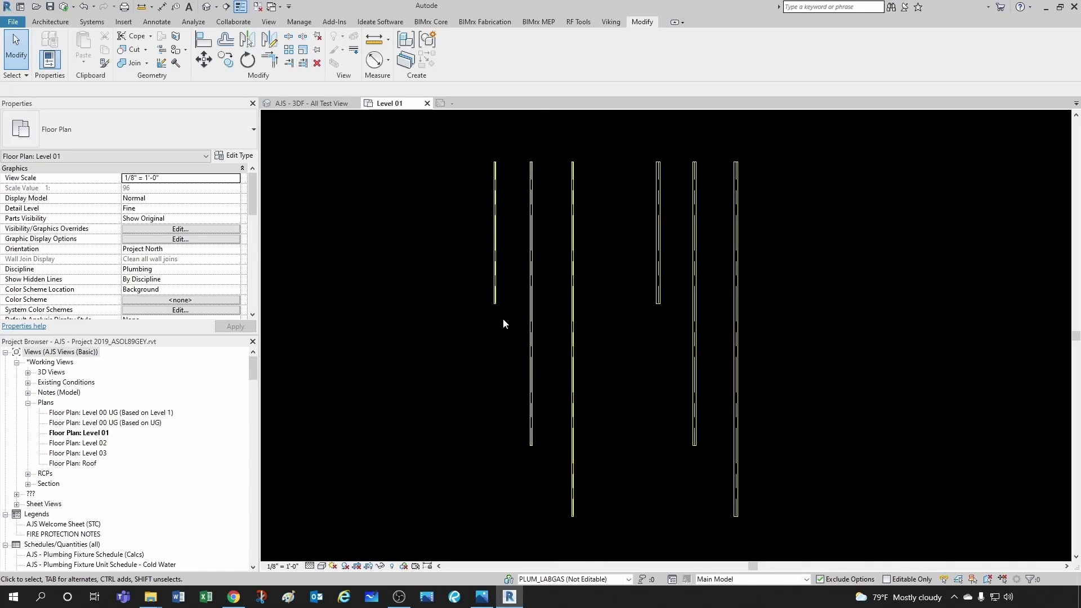
key("t")
key("g")
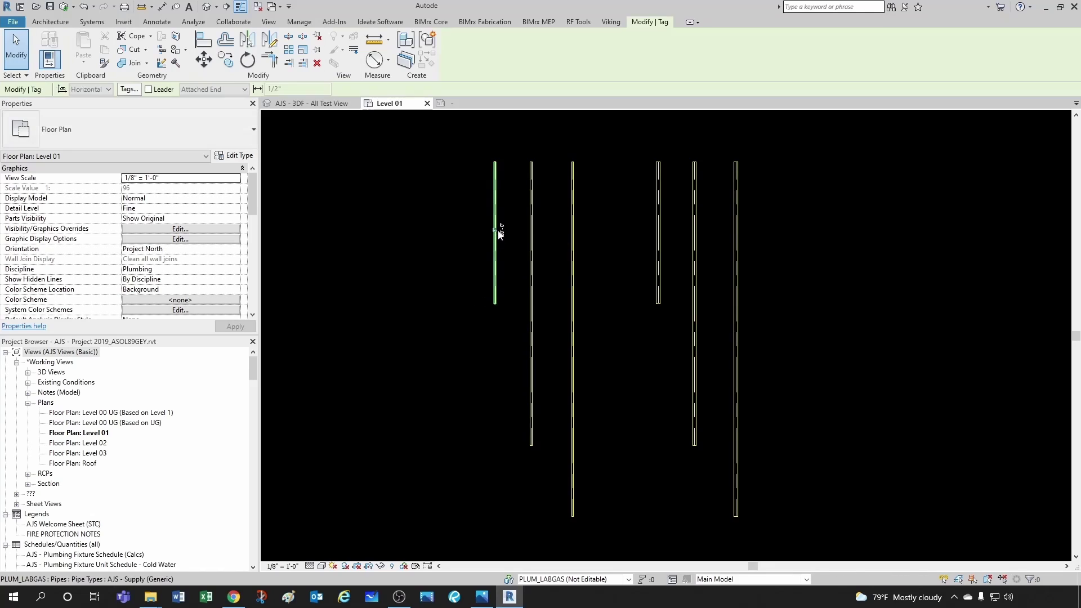
left_click(497, 231)
scroll(497, 231, "up", 1)
scroll(515, 231, "up", 1)
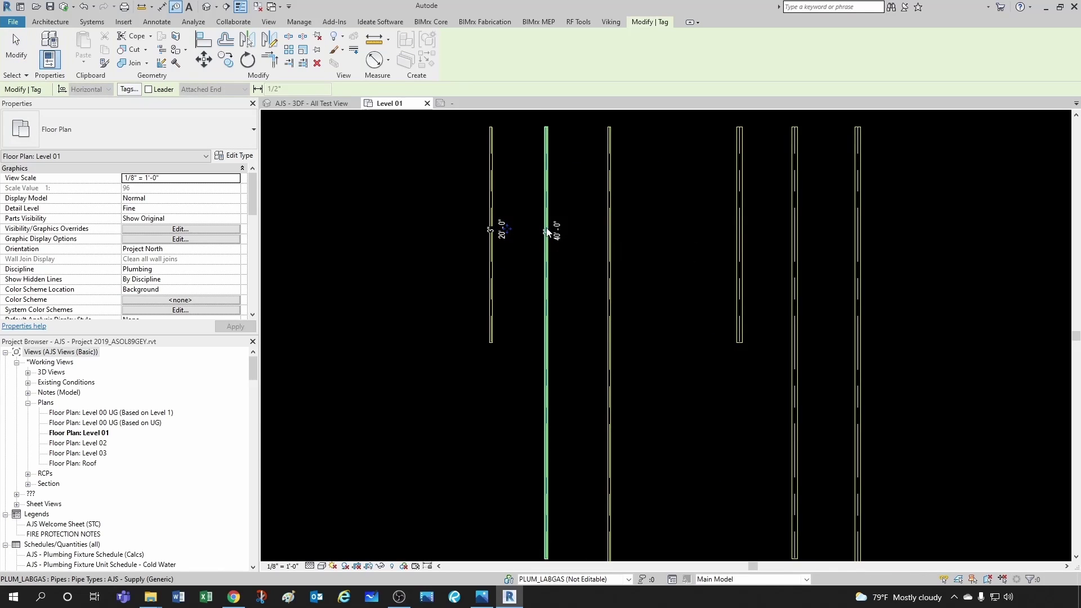
left_click(546, 232)
scroll(599, 227, "up", 1)
left_click(613, 231)
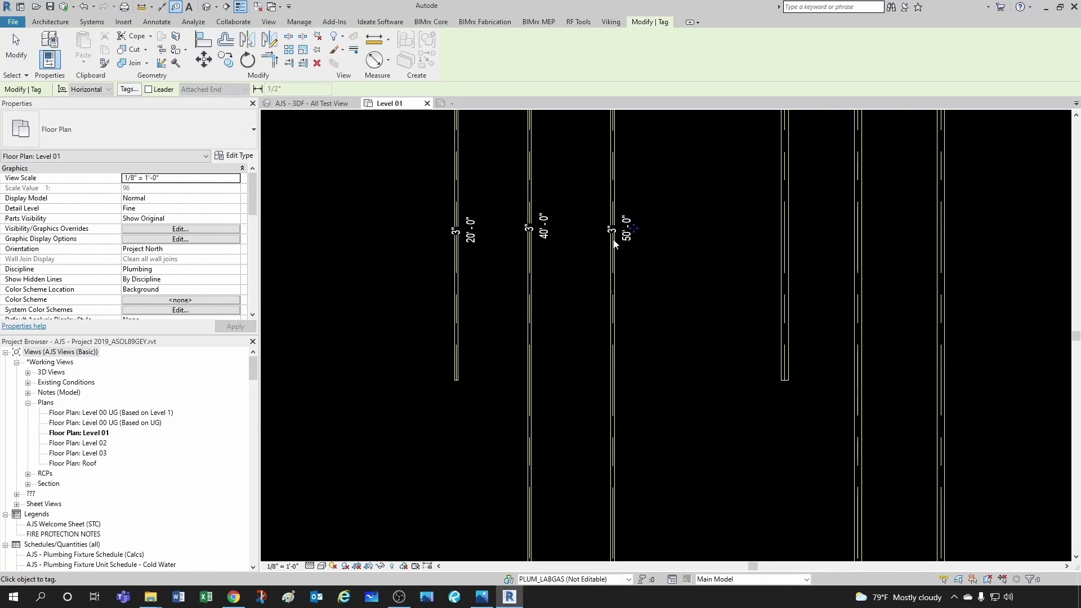
Tag each of the three 6" pipes with its size and length, without a leader.
left_click(786, 231)
scroll(788, 231, "down", 1)
middle_click_drag(805, 257, 685, 258)
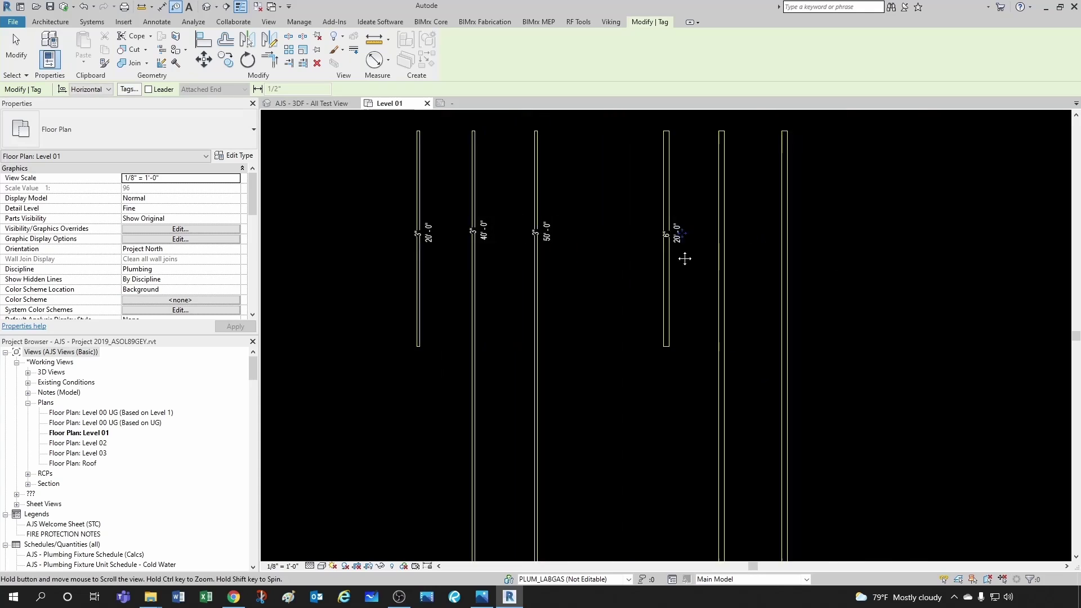
scroll(685, 258, "up", 1)
left_click(657, 231)
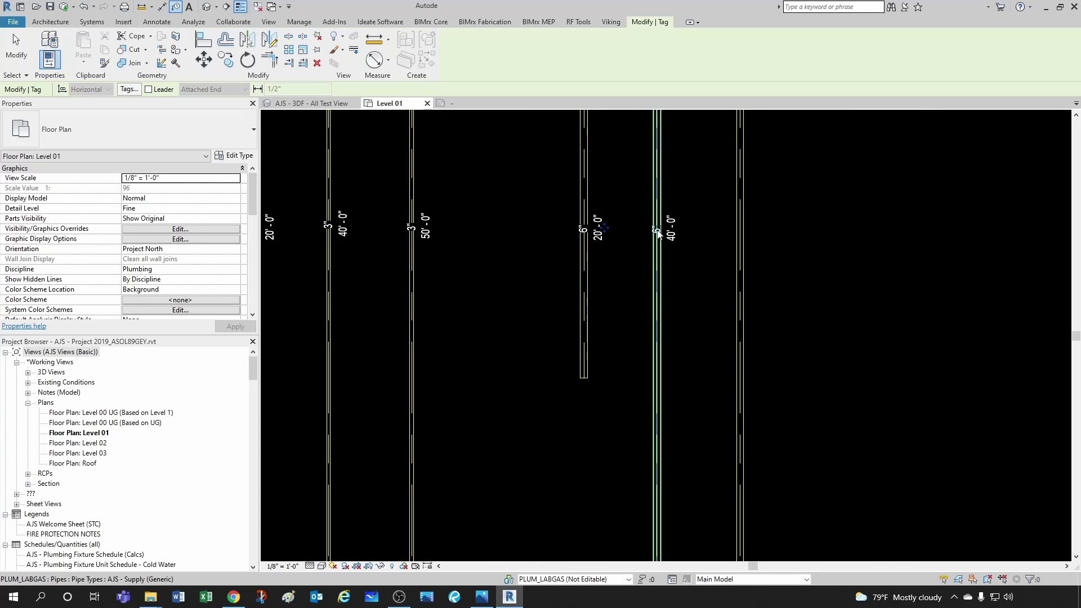
left_click(739, 240)
scroll(705, 261, "down", 1)
key("Escape")
scroll(482, 265, "up", 1)
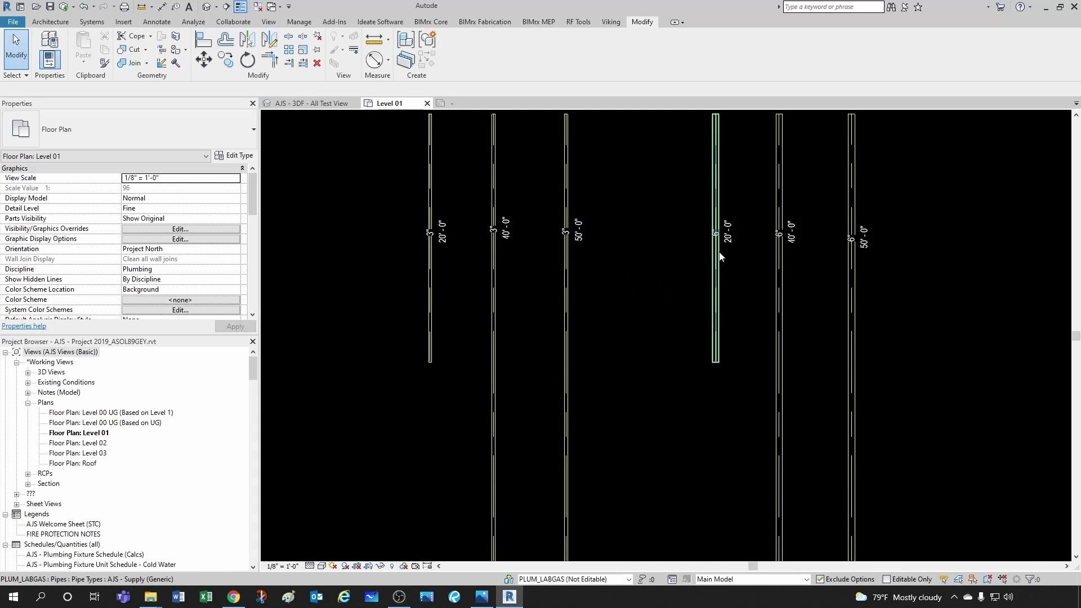
scroll(799, 278, "down", 5)
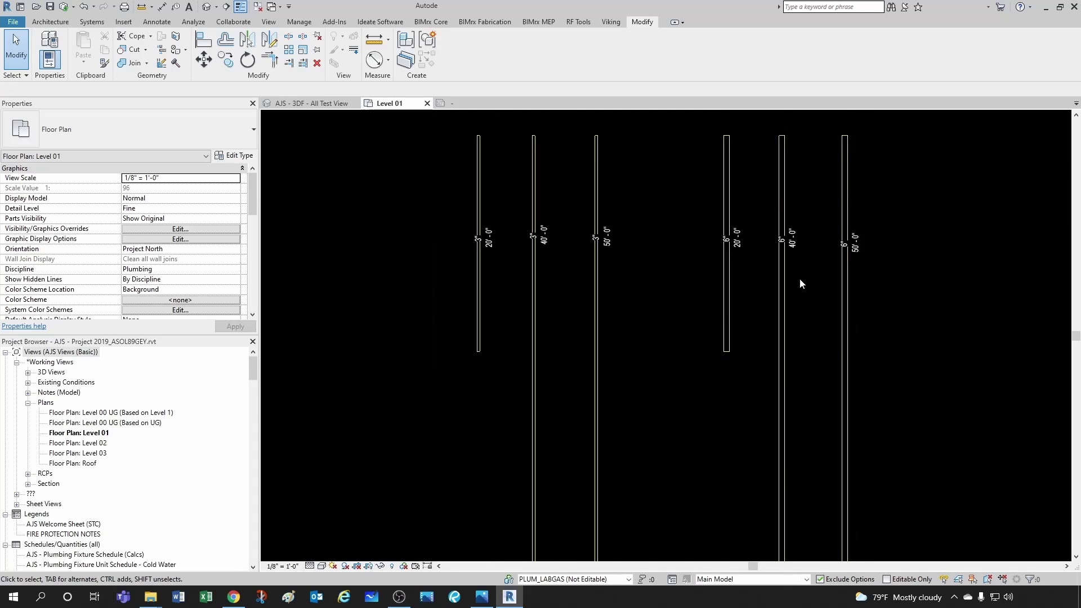
middle_click_drag(707, 344, 589, 343)
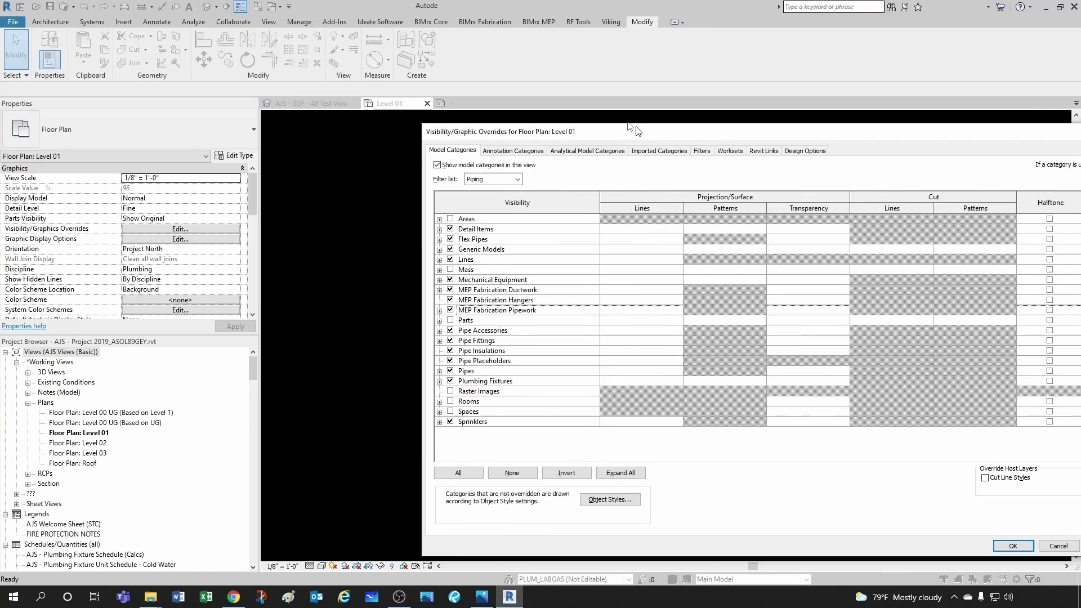
From the Level 01 visibility/graphic overrides, create a new rule-based view filter named "Pipe Dimensions".
left_click_drag(619, 77, 531, 93)
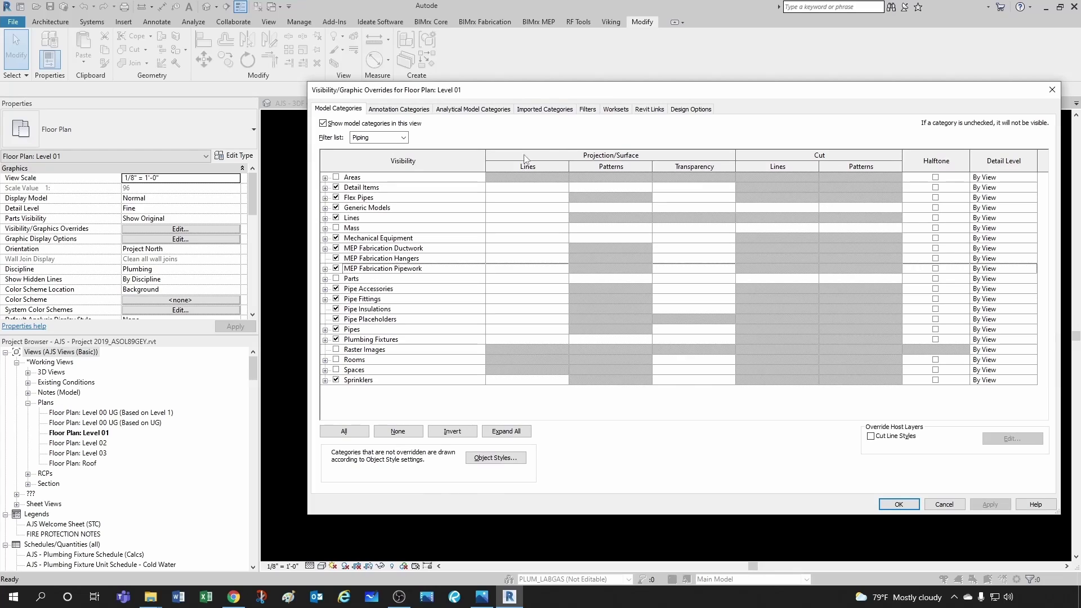
left_click(588, 110)
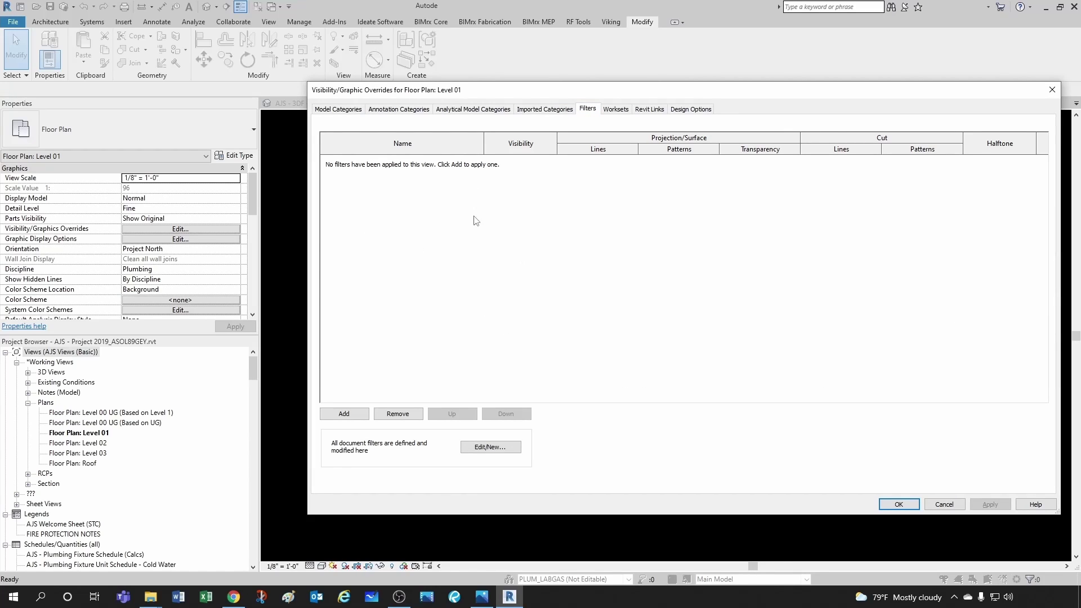
left_click(471, 447)
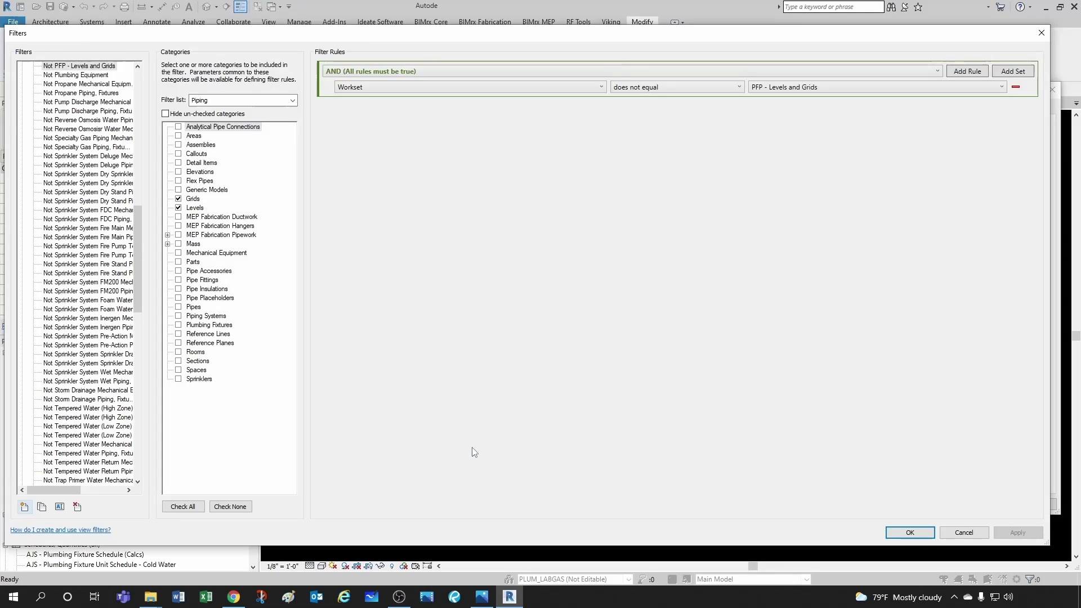
left_click(23, 507)
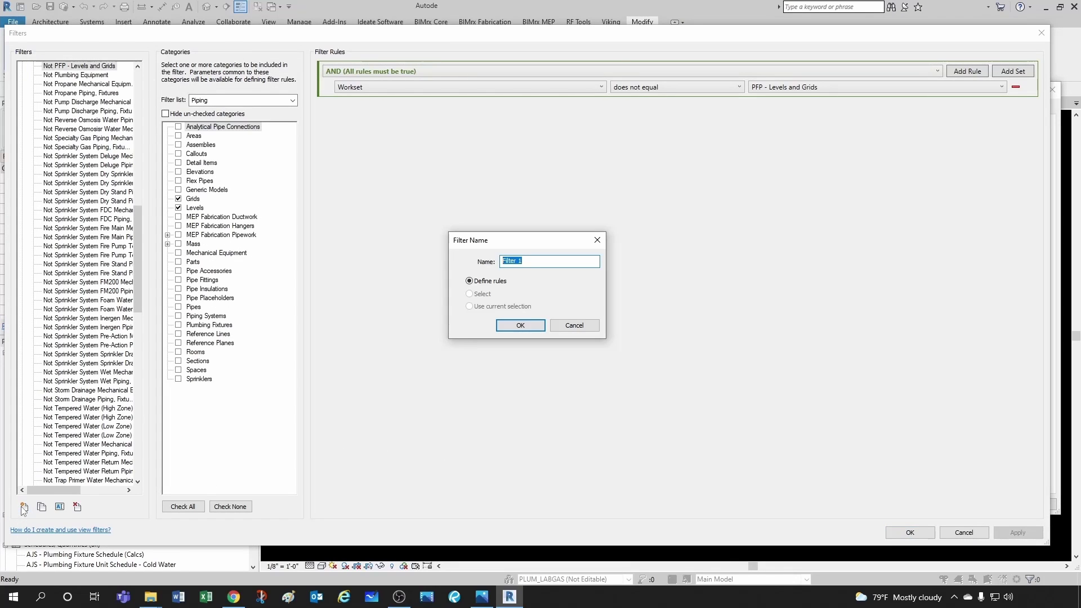
type("Pipe Dimensions")
left_click(520, 326)
Include the Architecture, Structure, Mechanical and Electrical disciplines in the filter's category list alongside Piping.
left_click(293, 101)
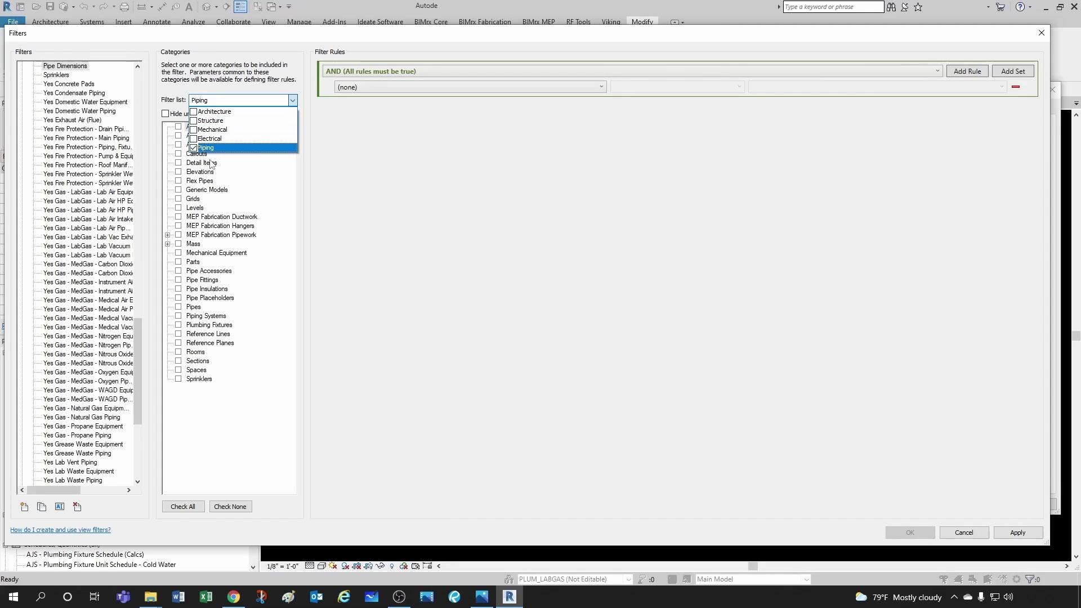
left_click(193, 139)
left_click(193, 130)
left_click(193, 121)
left_click(193, 112)
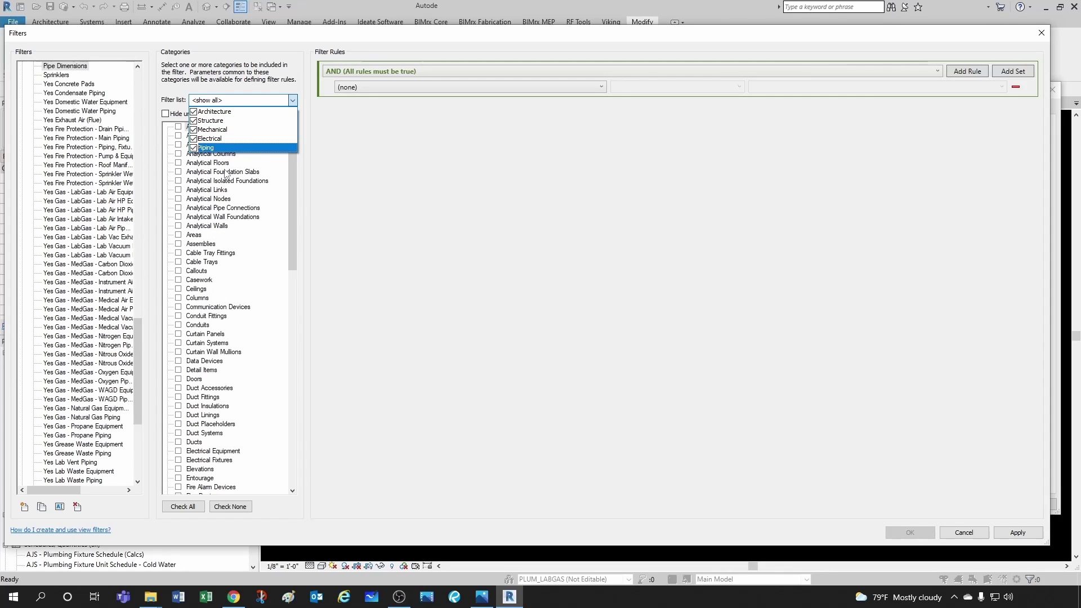
Limit the filter's category list to the Piping discipline only.
left_click(193, 111)
left_click(194, 121)
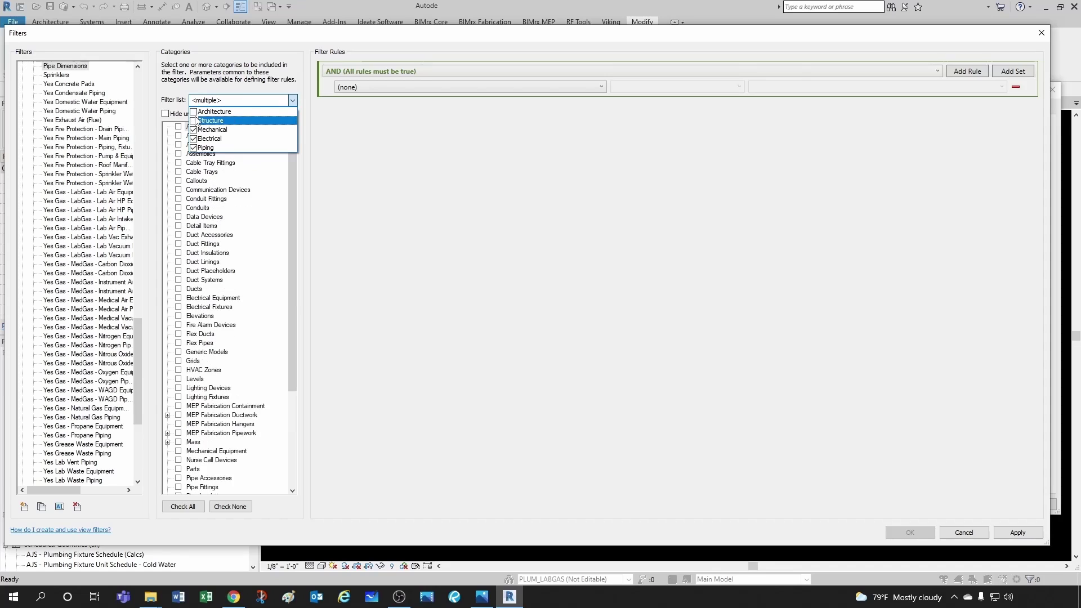
left_click(193, 130)
left_click(193, 139)
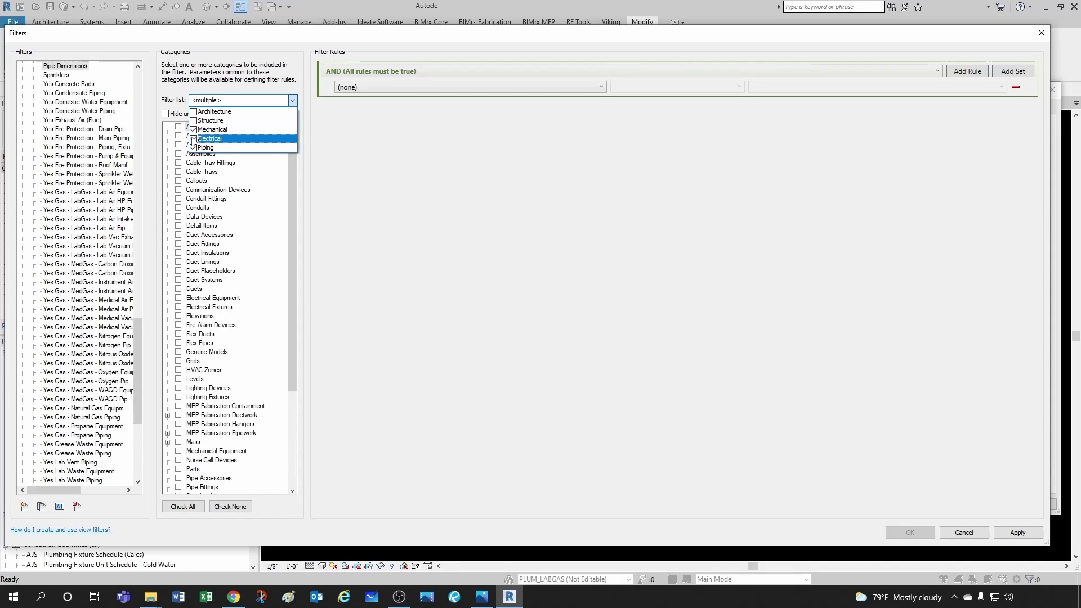
left_click(330, 161)
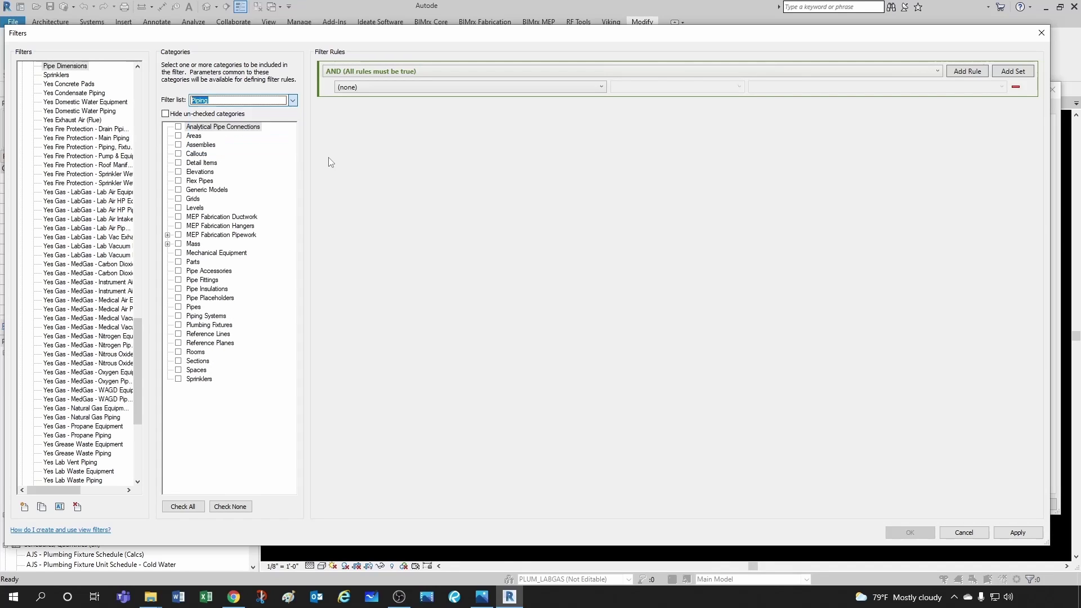
Assign the Pipes category to the Pipe Dimensions filter and hide the un-checked categories.
left_click(178, 307)
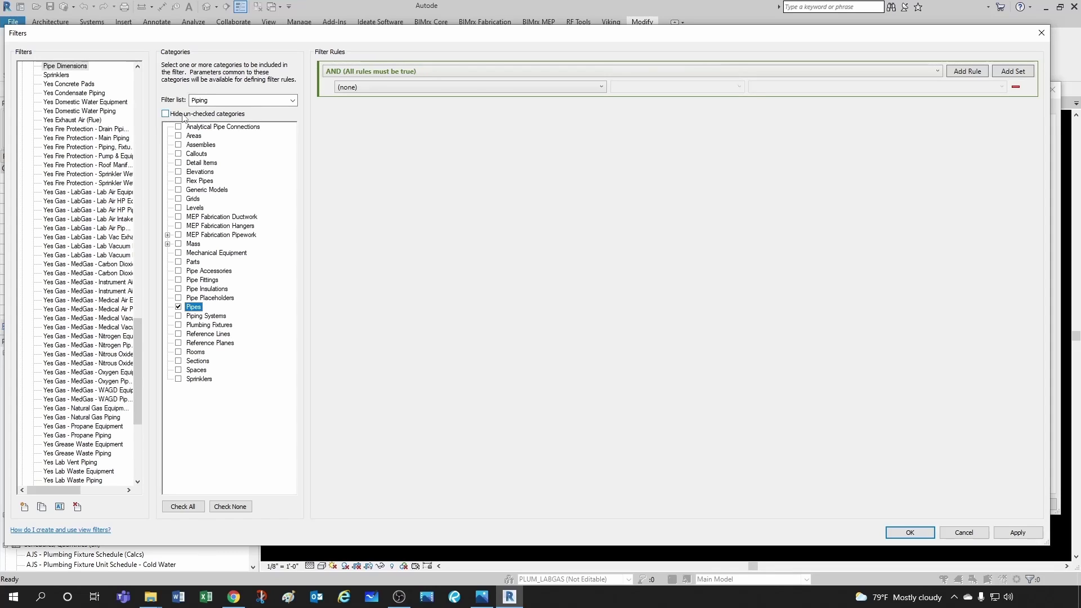
left_click(165, 114)
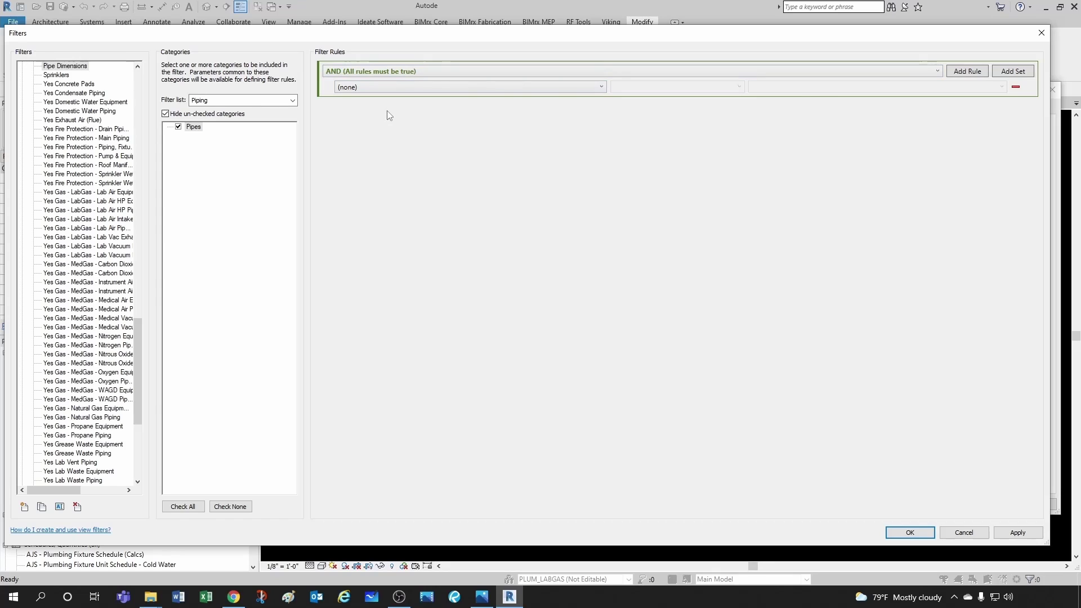
Define the Pipe Dimensions filter rule as Size is greater than 4" and accept the filter definition.
left_click(472, 87)
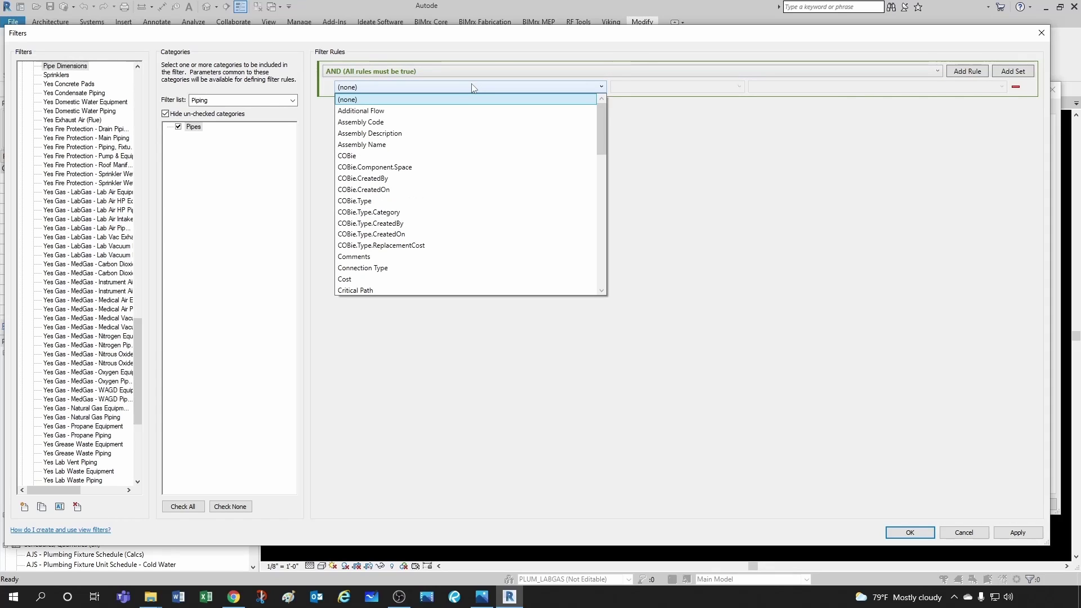
scroll(410, 200, "down", 6)
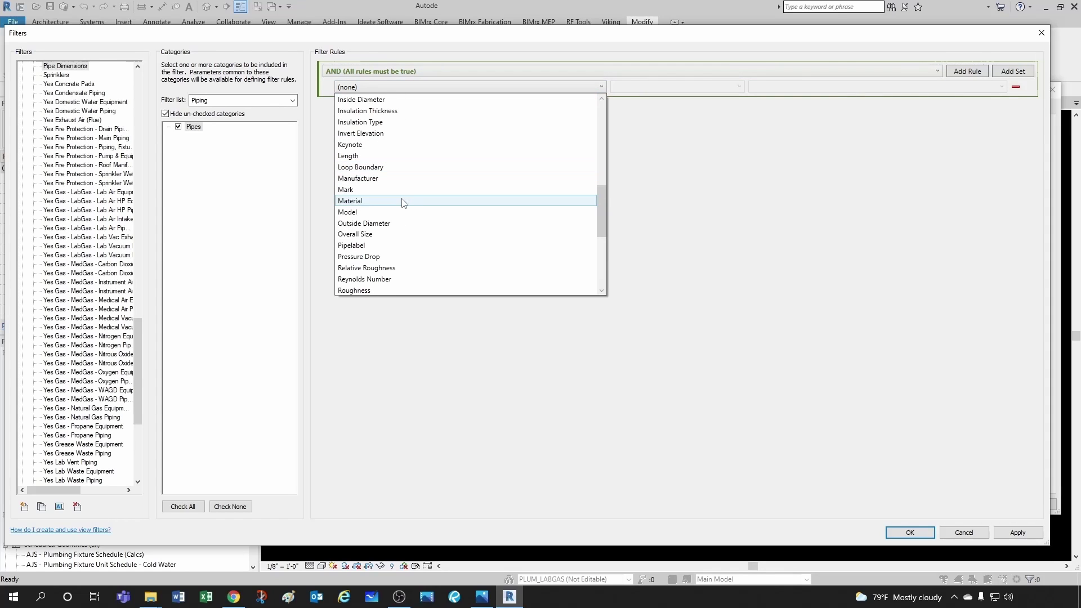
scroll(404, 204, "down", 2)
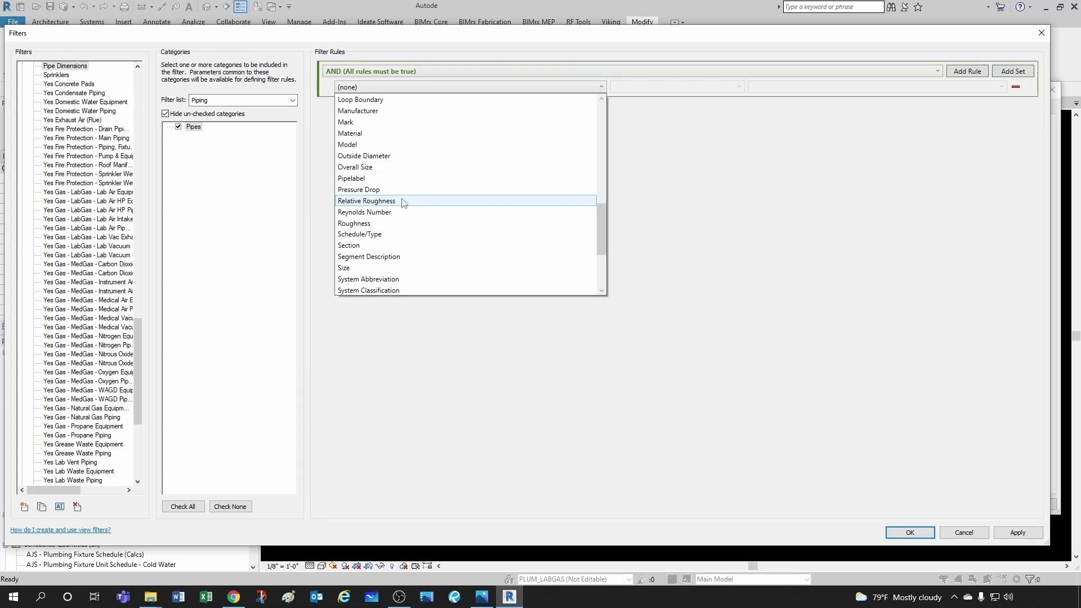
left_click(354, 268)
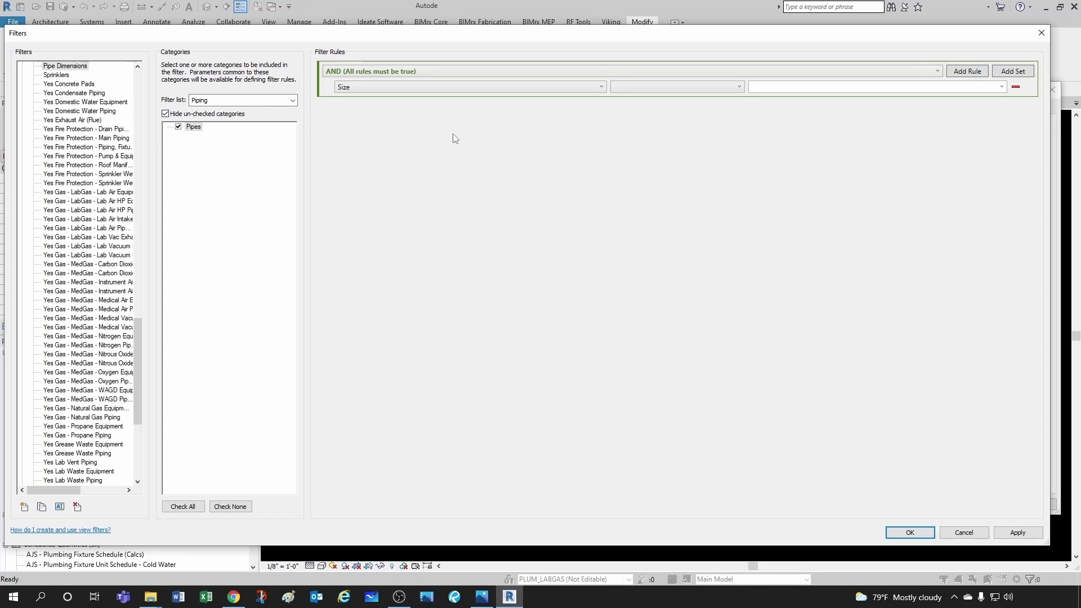
left_click(739, 88)
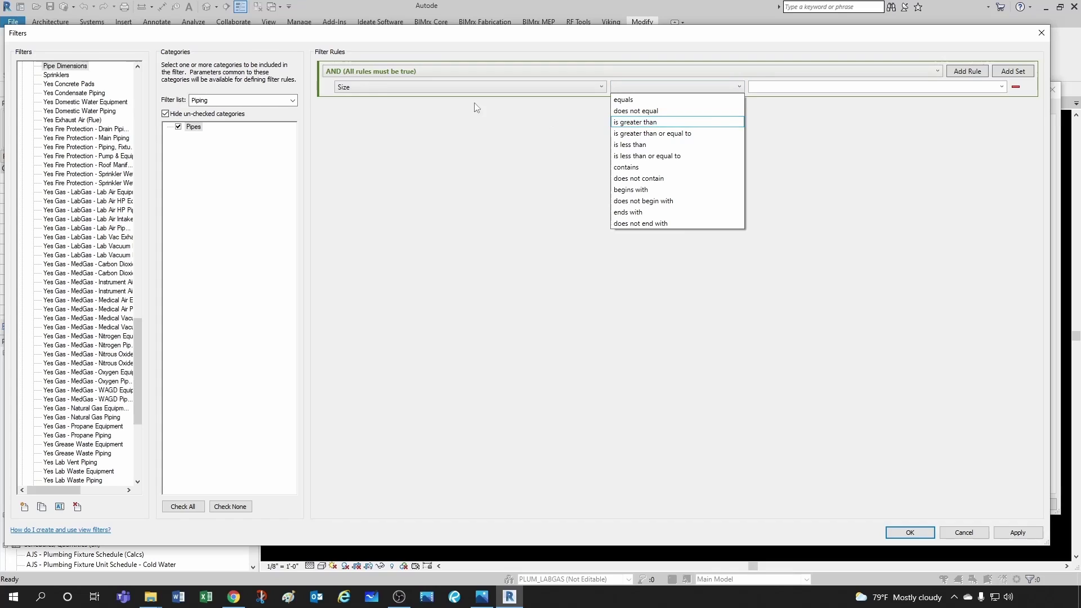
left_click(635, 122)
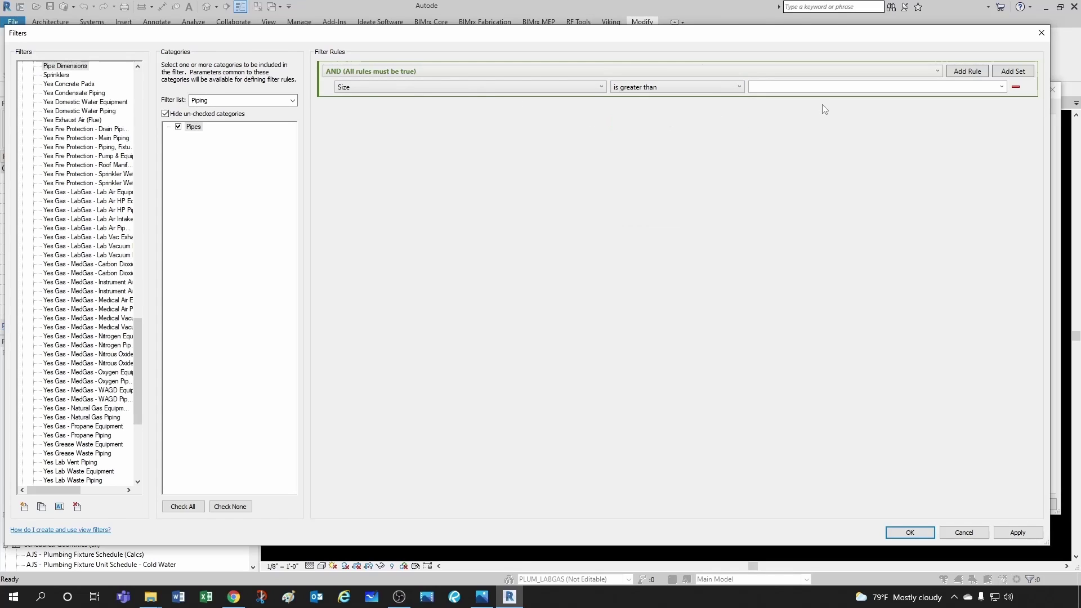
left_click(1002, 86)
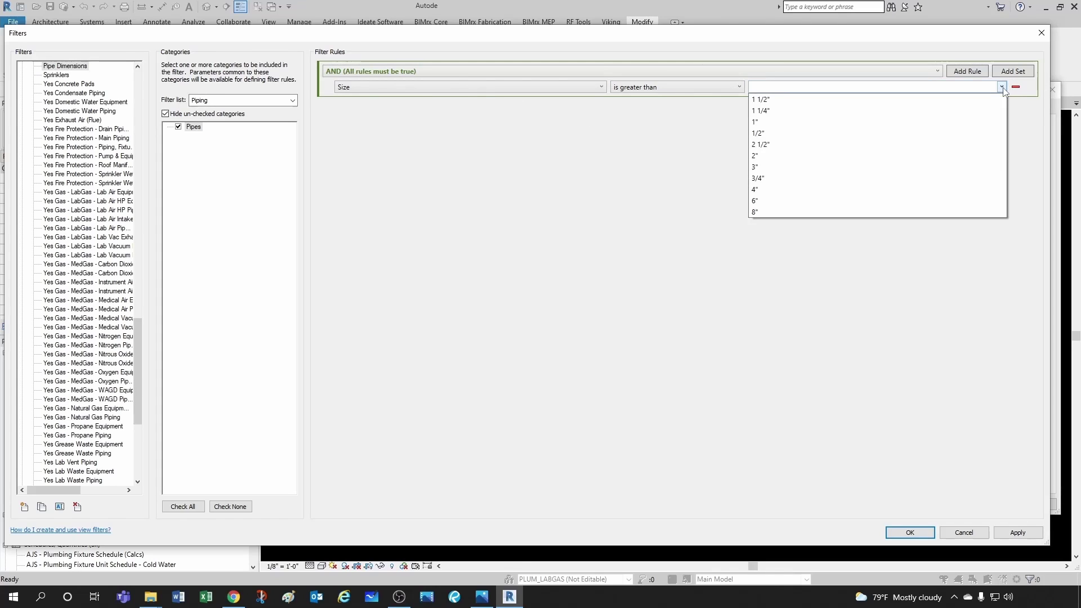
left_click(780, 189)
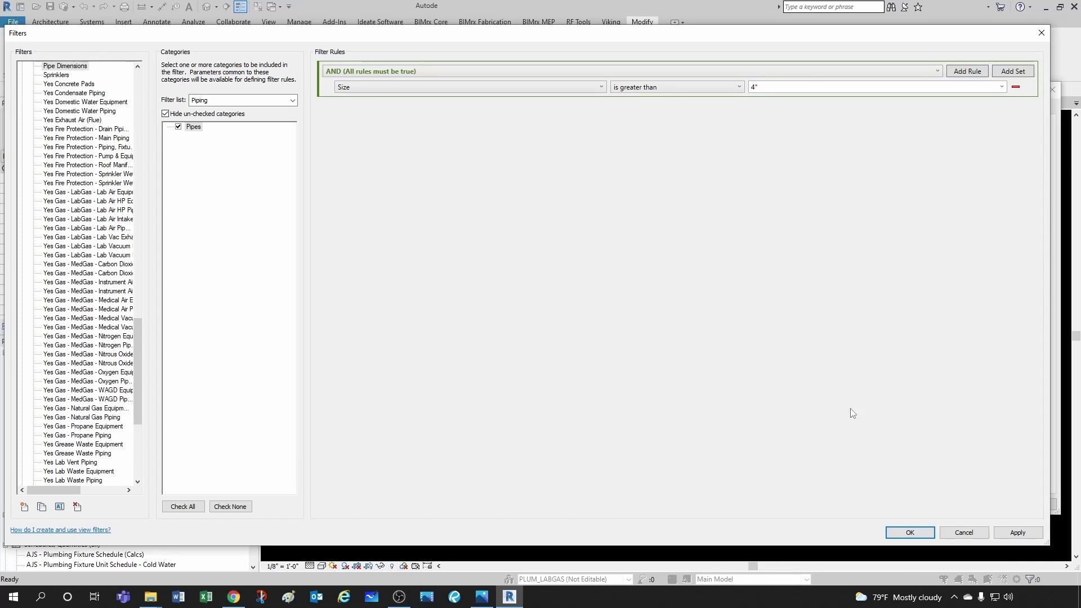
left_click(907, 531)
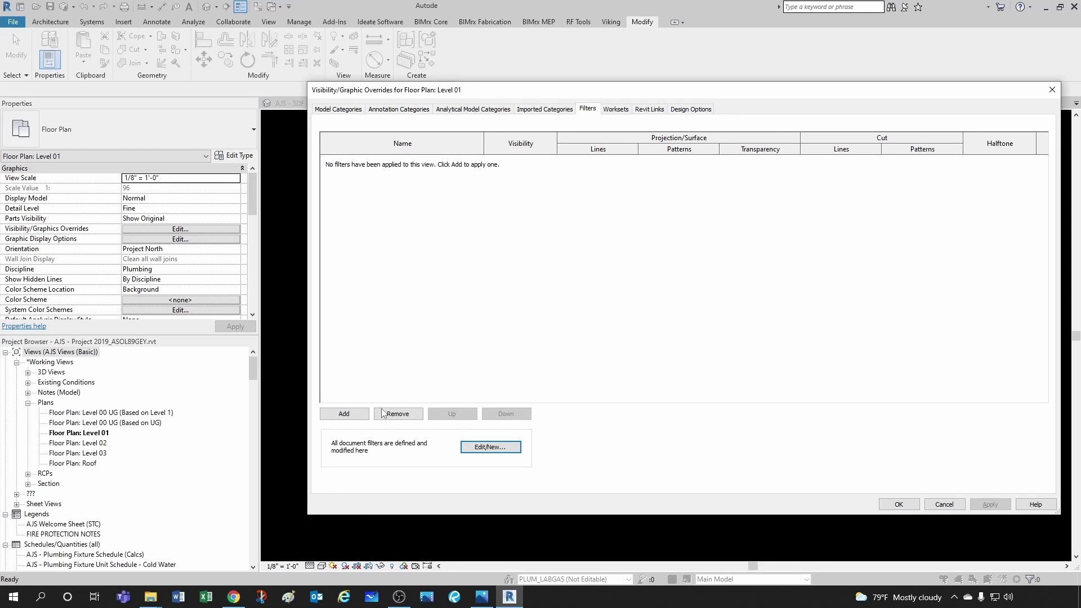
Add the Pipe Dimensions filter to the Level 01 plan's visibility/graphic overrides.
left_click(344, 415)
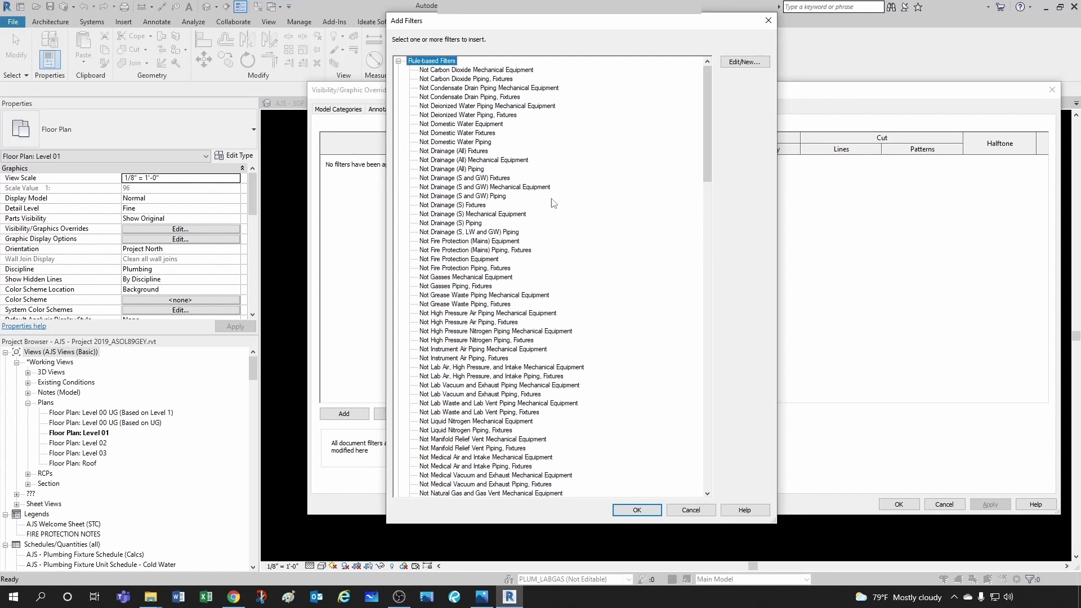
left_click(485, 166)
key("p")
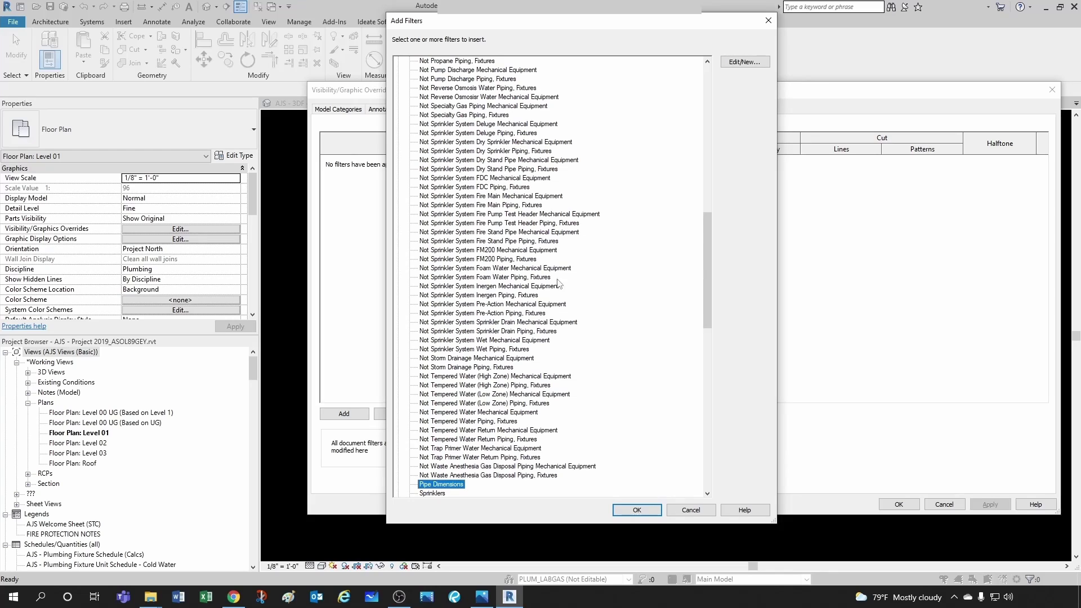
left_click(629, 510)
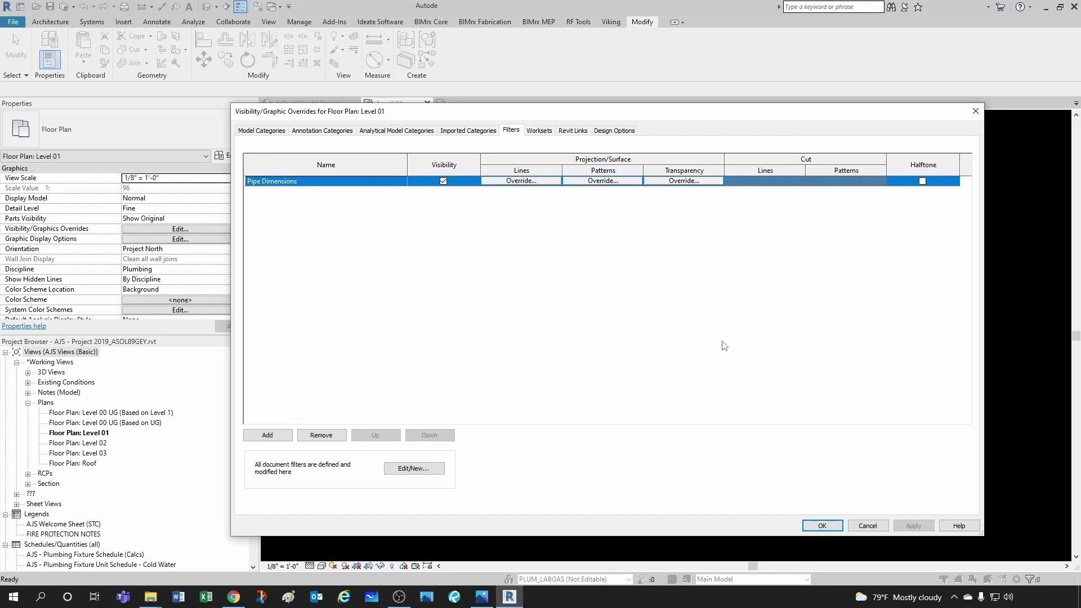
Review the category and rule definition of the Pipe Dimensions filter, showing only the checked categories.
left_click(417, 468)
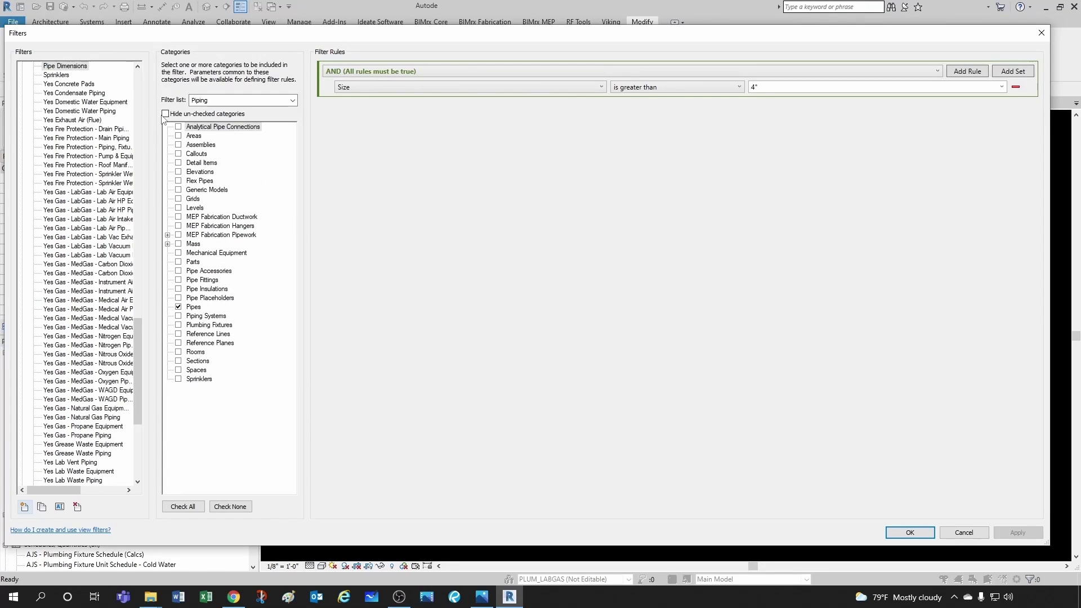
left_click(165, 114)
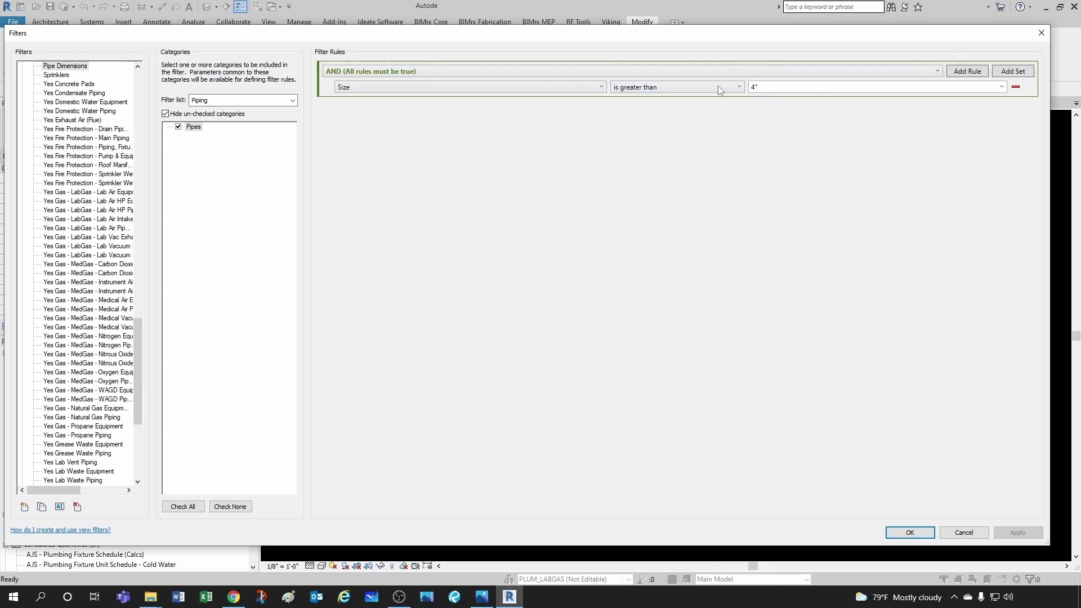
left_click(909, 532)
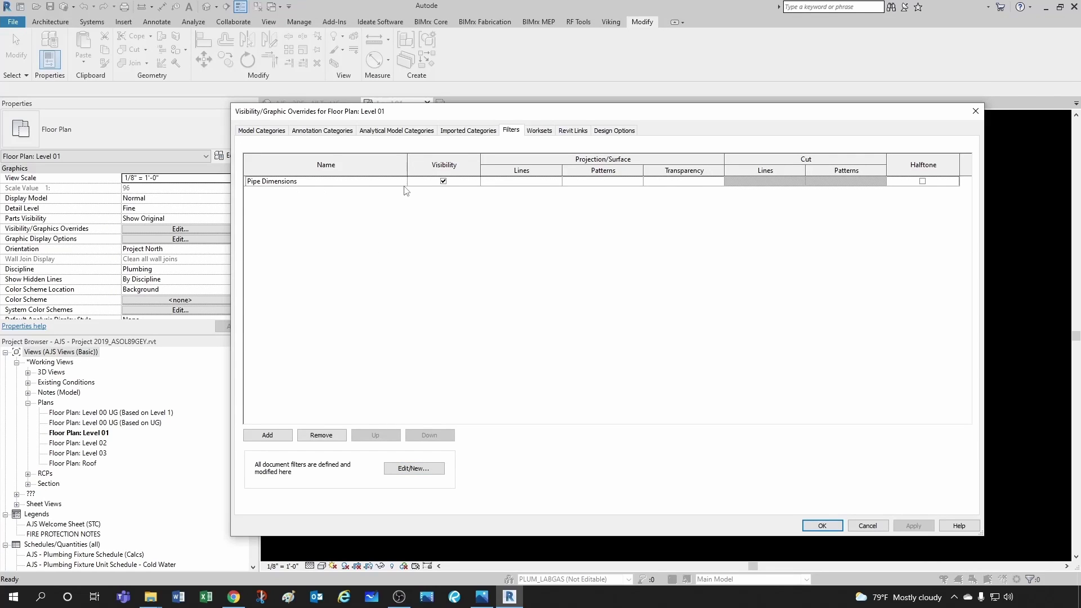
Turn off the Pipe Dimensions filter's visibility in Level 01, apply it with the plan in view, and close the overrides.
left_click(443, 181)
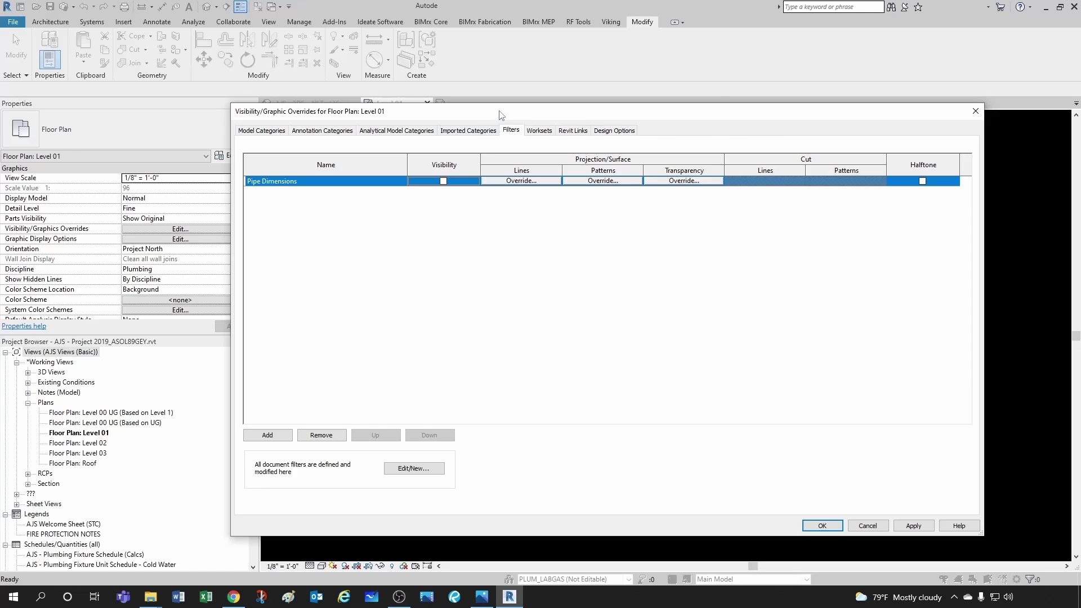
mouse_move(501, 115)
left_mouse_down()
mouse_move(535, 142)
mouse_move(497, 126)
mouse_move(555, 151)
mouse_move(1080, 163)
left_mouse_up()
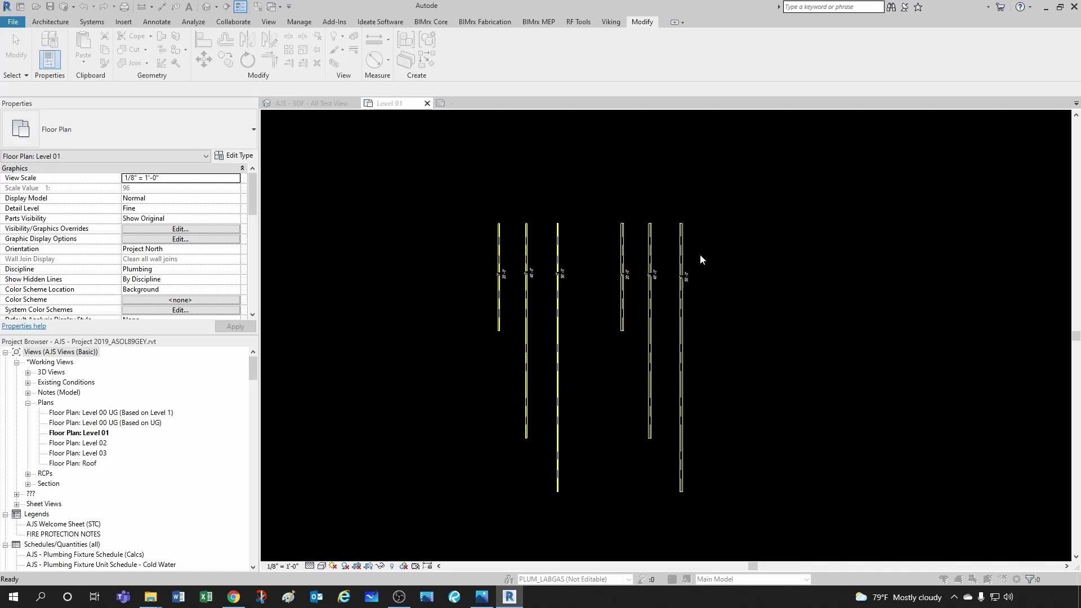
key("v")
key("g")
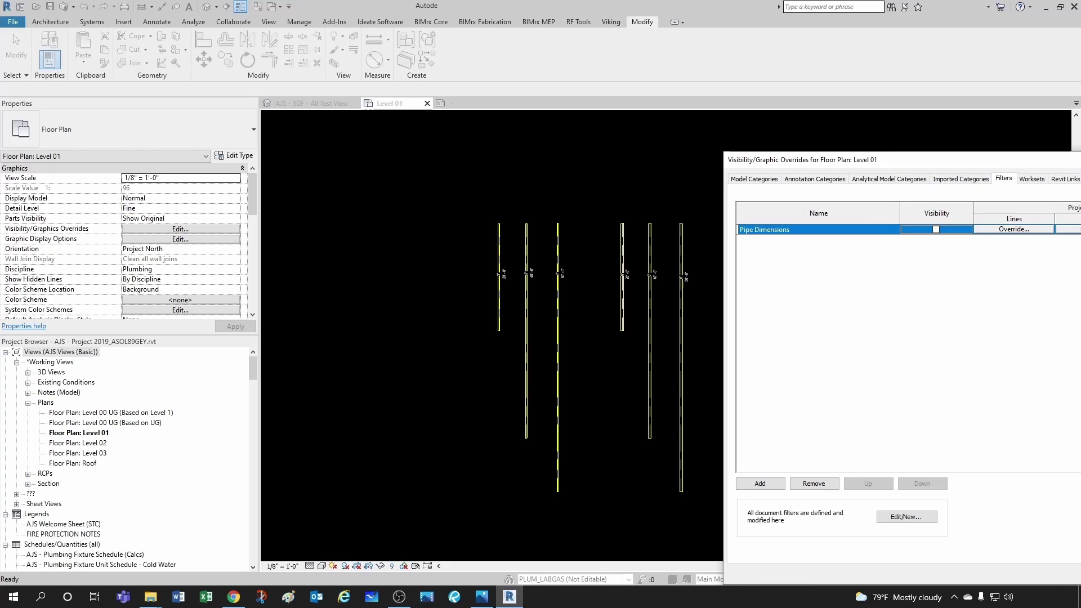
key("alt+a")
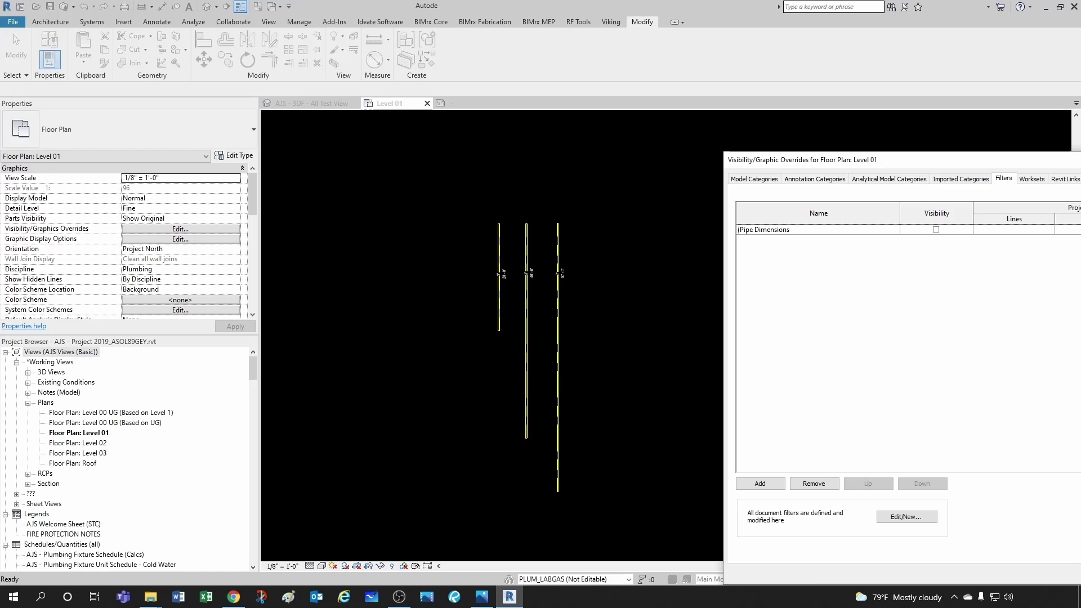
key("Return")
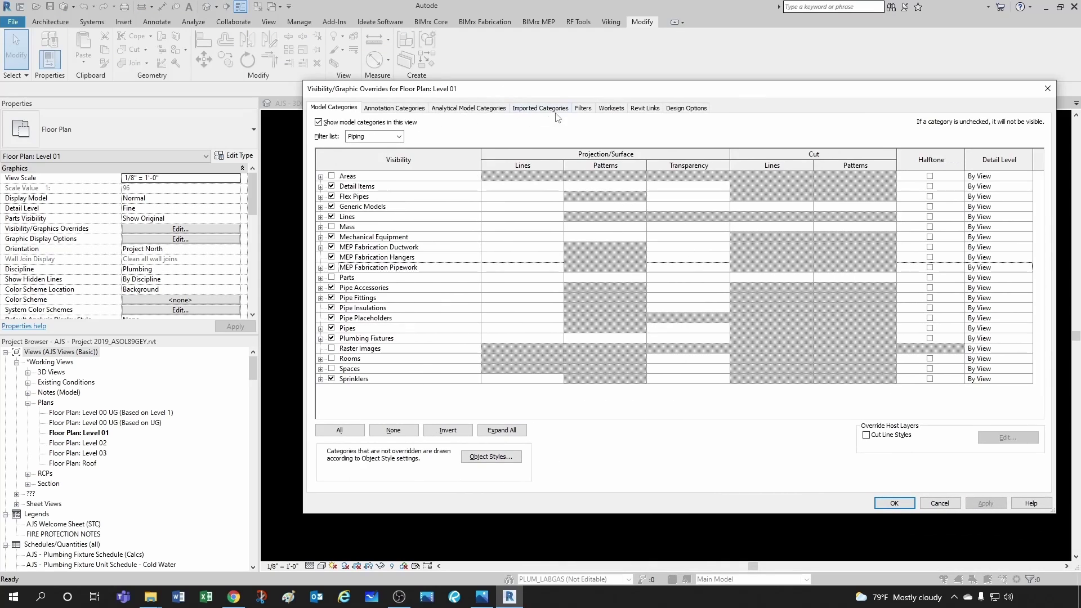
Edit the Pipe Dimensions filter from the Level 01 overrides and switch its rule set to OR (Any rule may be true).
left_click(586, 110)
left_click(366, 160)
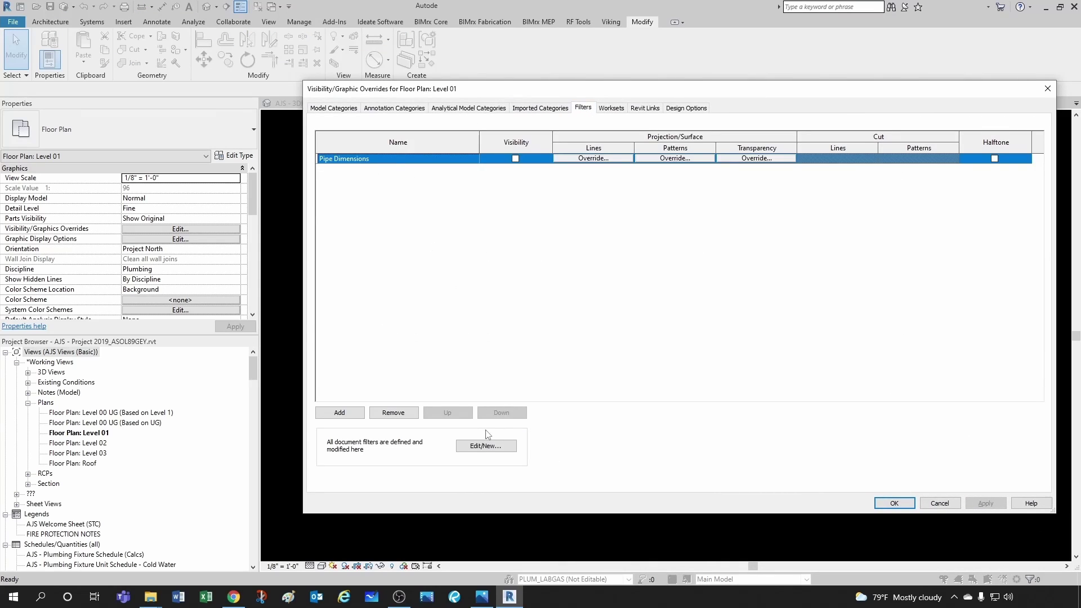
left_click(486, 446)
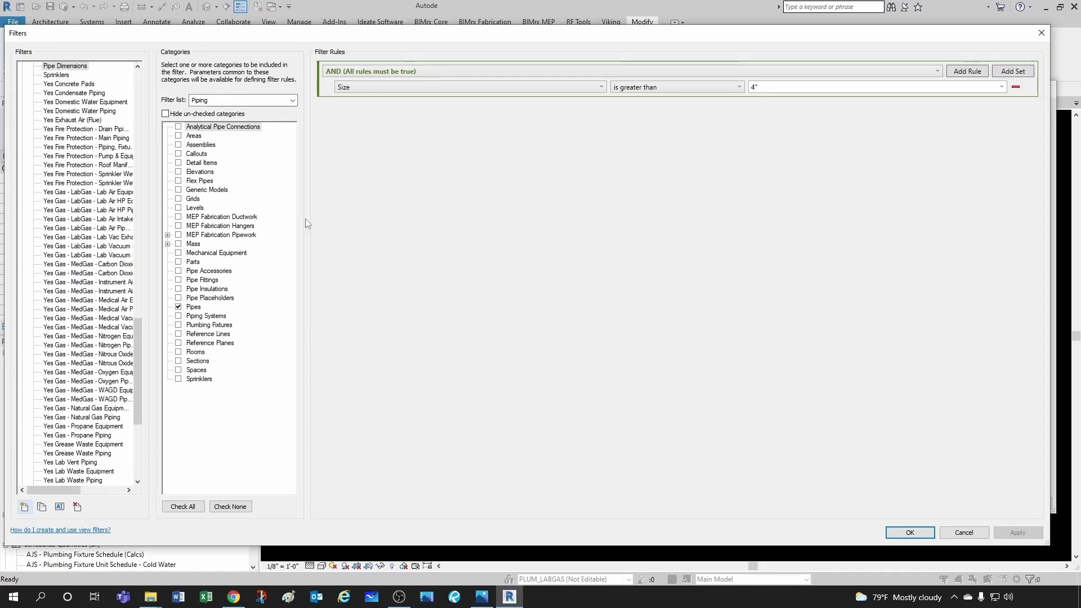
left_click(165, 114)
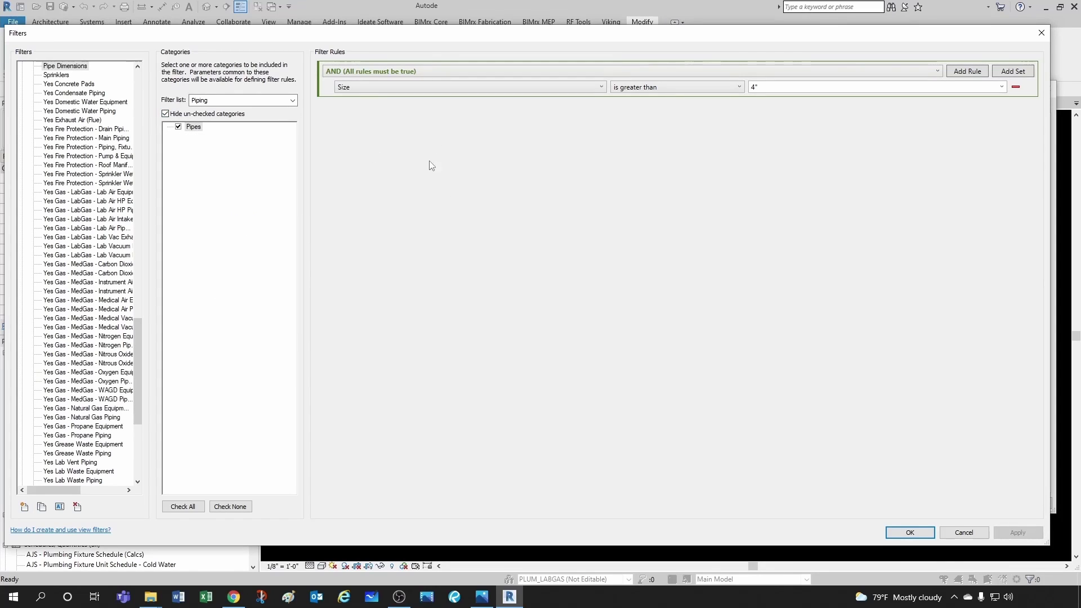
left_click(340, 72)
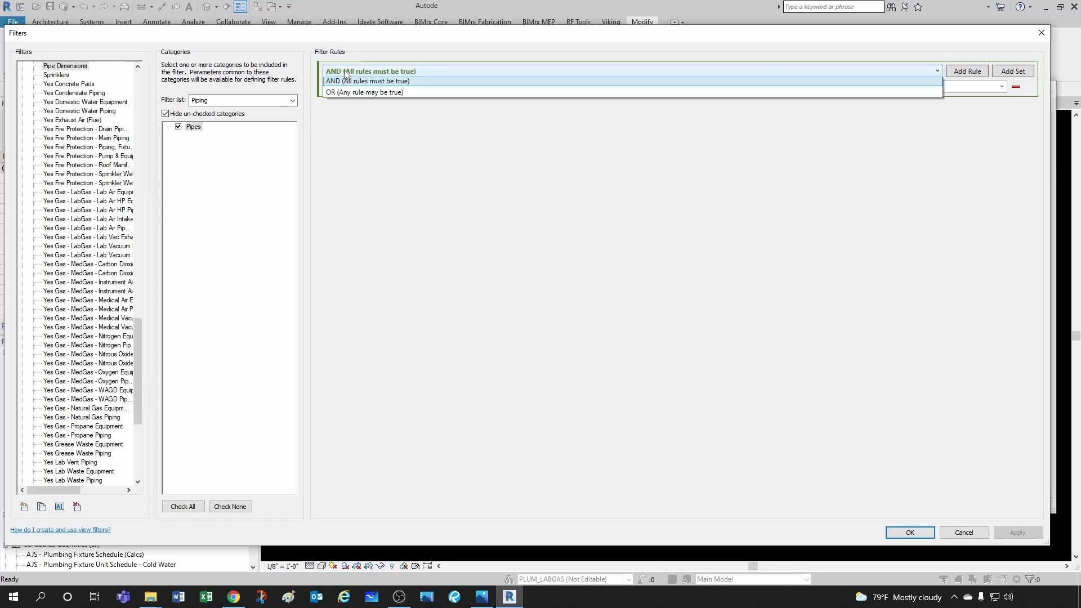
left_click(363, 94)
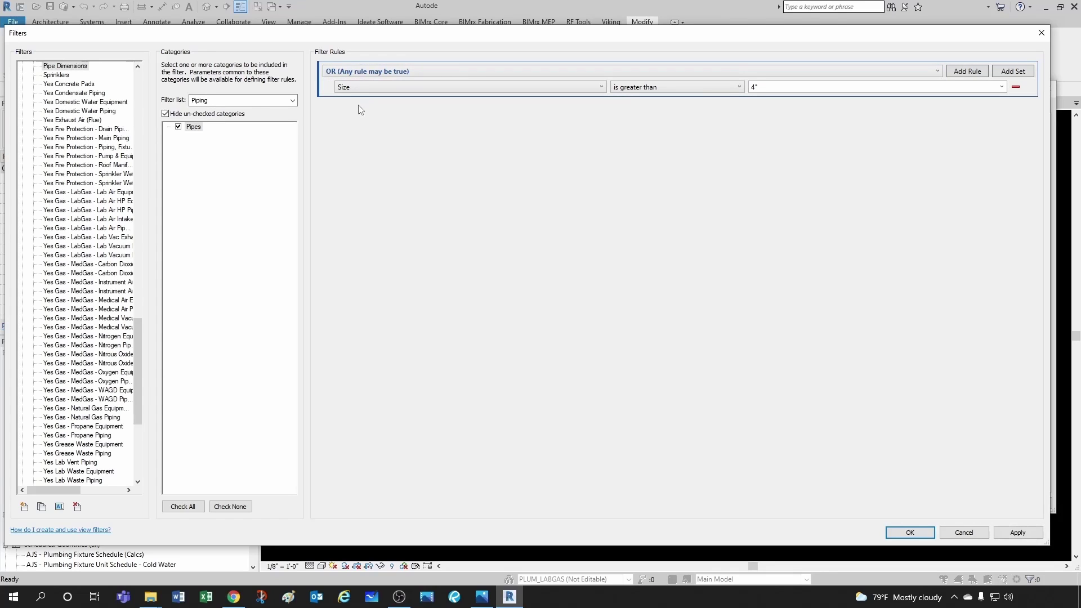
Add a second filter rule, Length is greater than 40' 0", and accept the filter and view overrides.
left_click(969, 71)
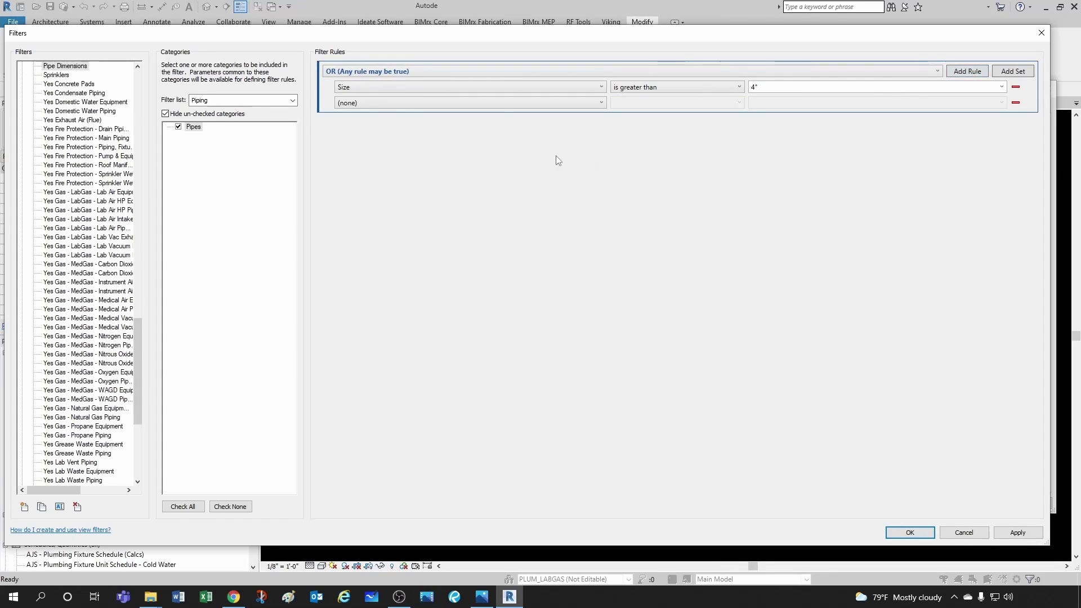
left_click(499, 106)
scroll(444, 248, "down", 7)
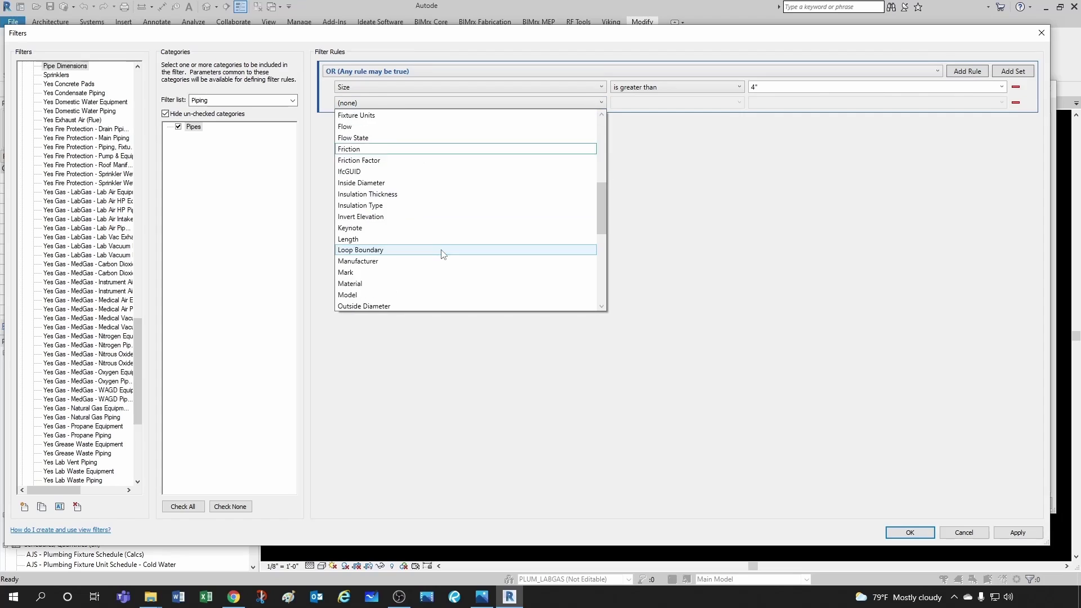
left_click(420, 205)
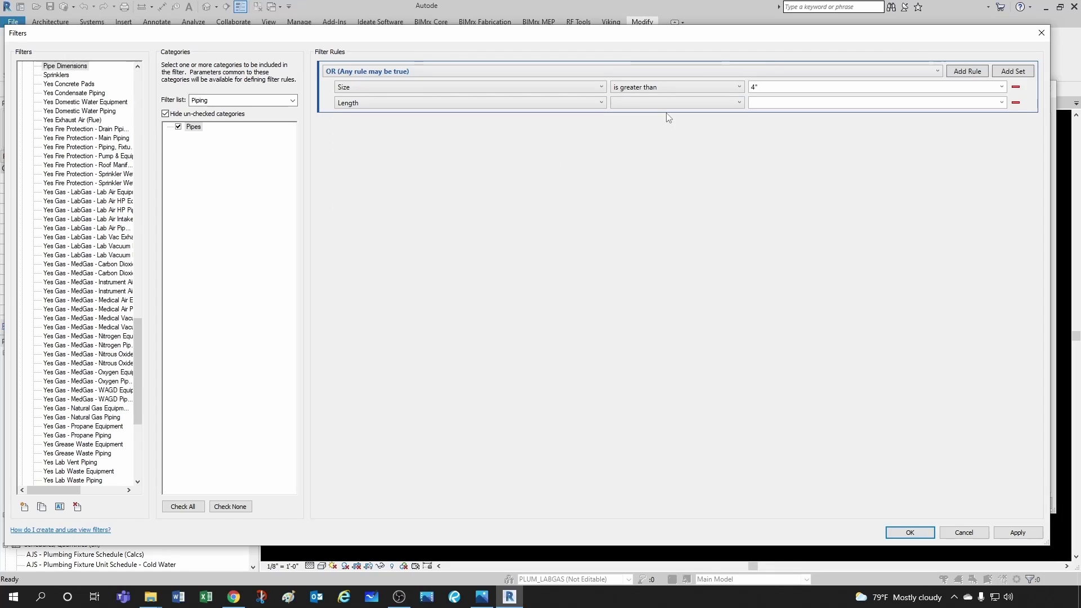
left_click(666, 104)
left_click(662, 138)
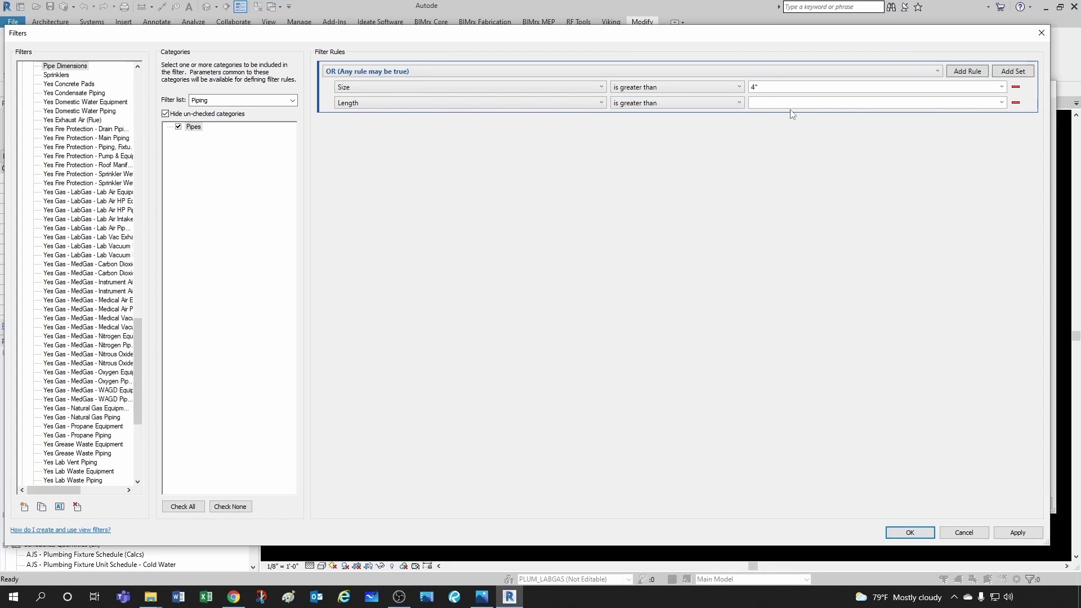
left_click(794, 103)
type("40' 0\"")
left_click(903, 533)
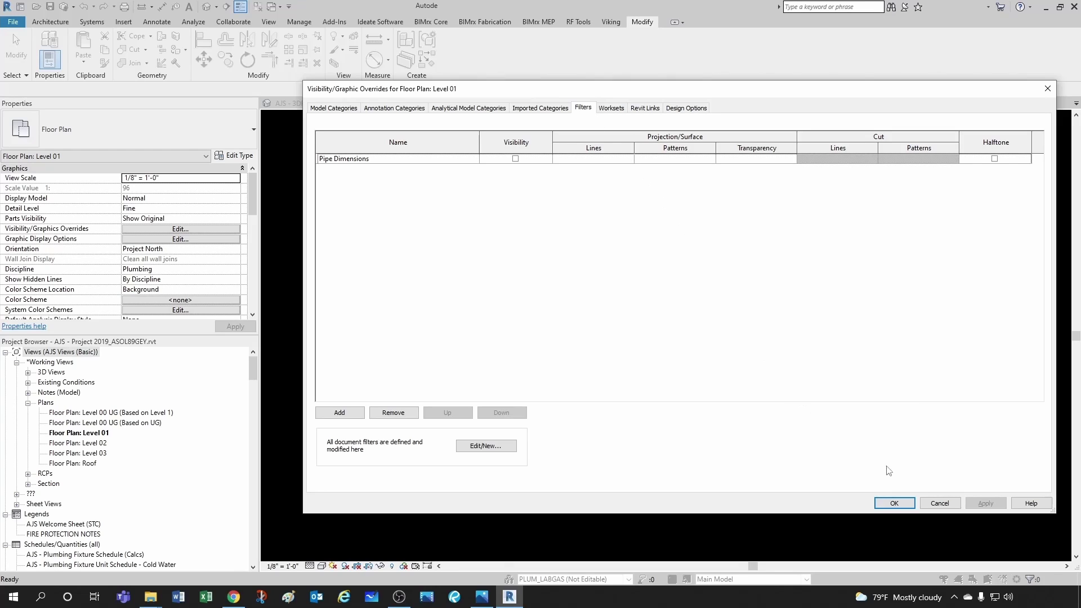
left_click(893, 504)
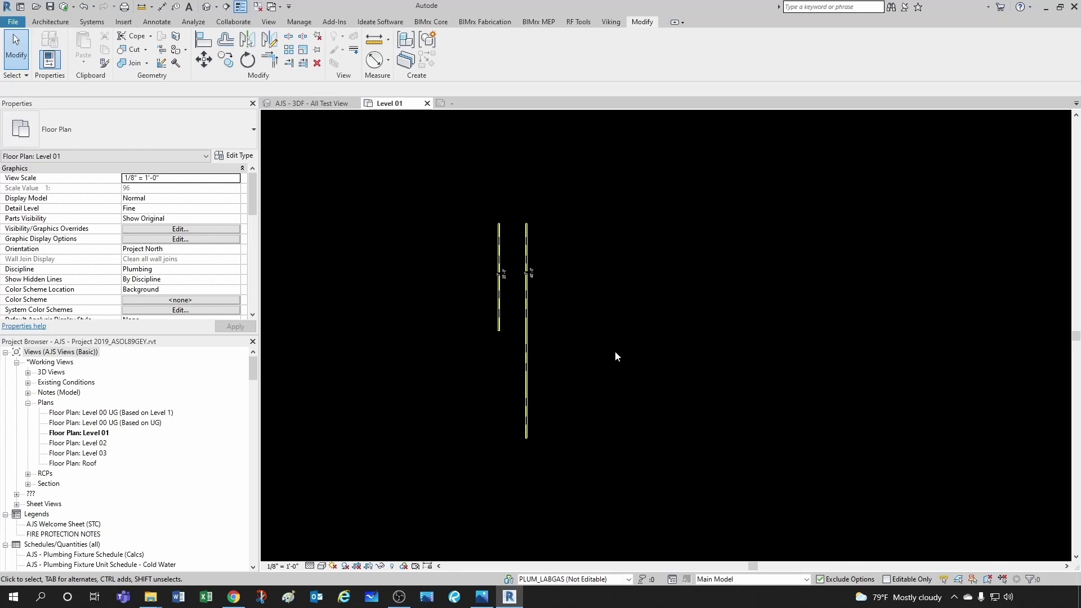
Switch the Pipe Dimensions filter's rule set to AND (All rules must be true) from the Level 01 overrides and accept the changes.
key("v")
key("g")
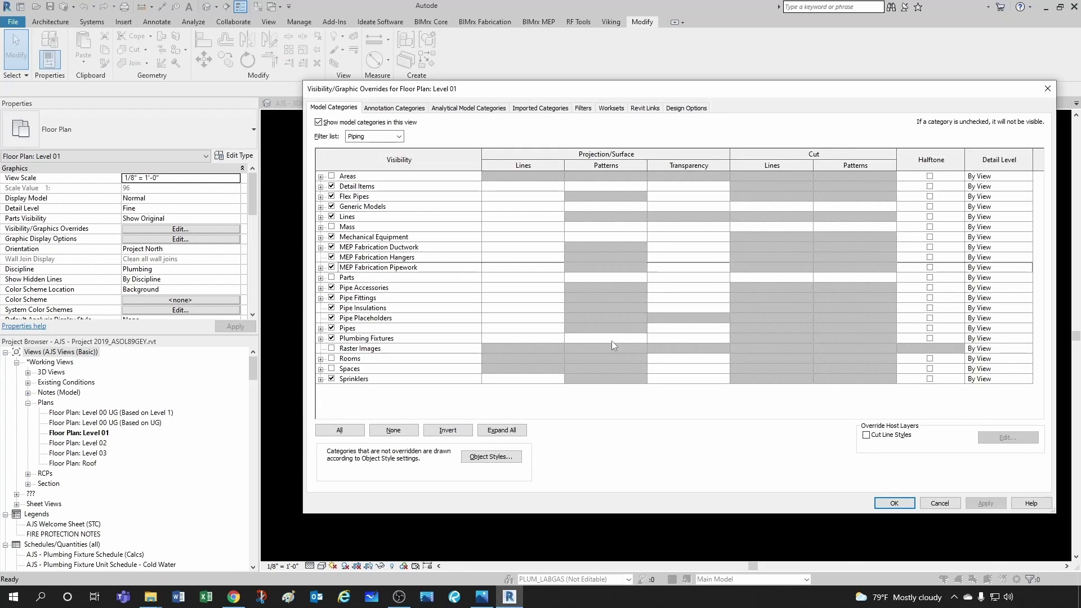
left_click(610, 108)
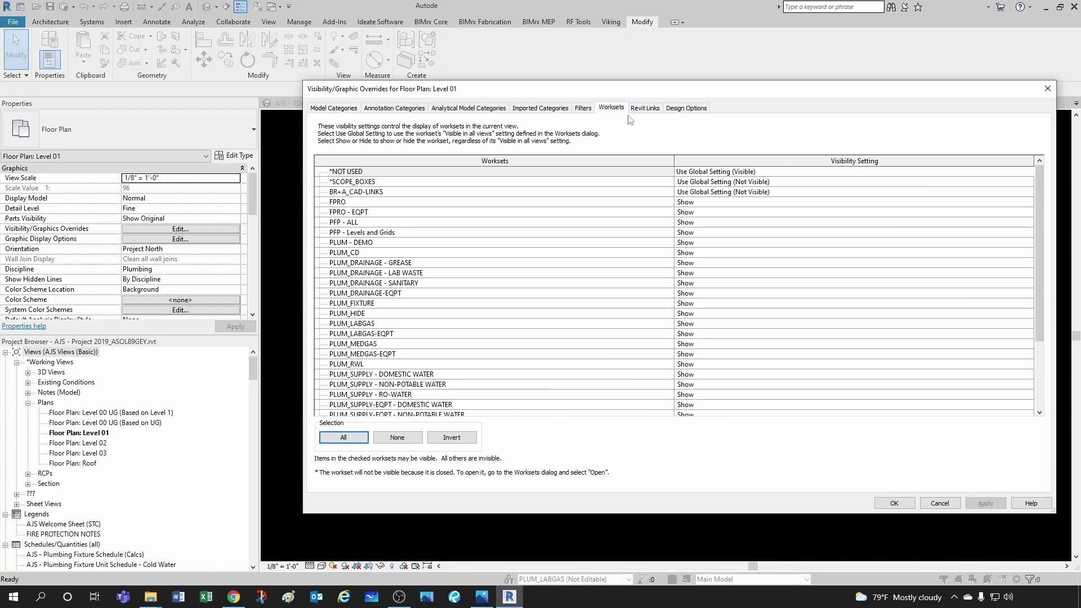
left_click(582, 108)
left_click(344, 159)
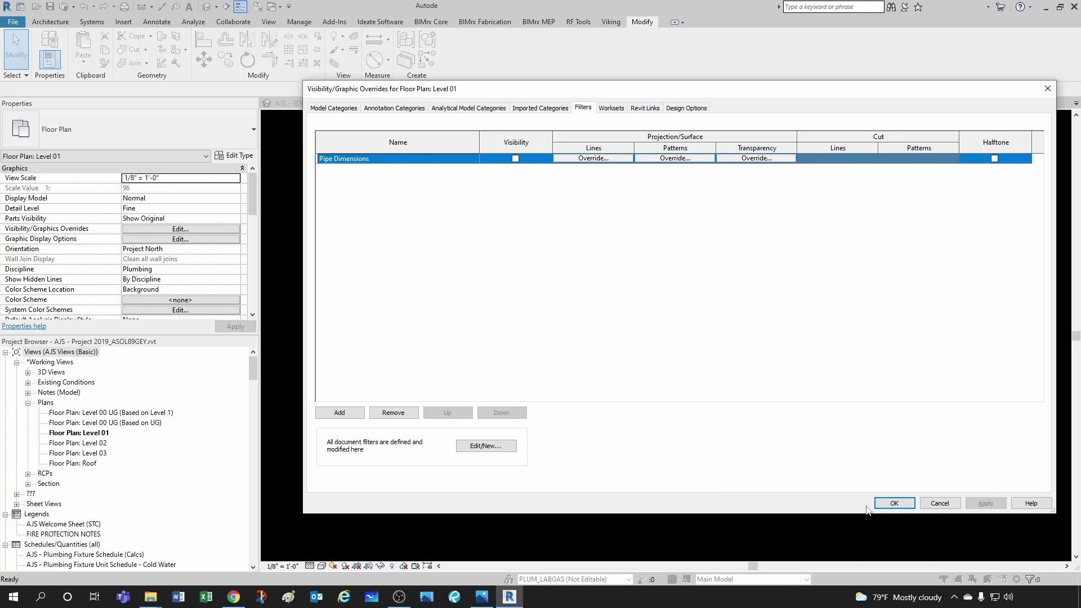
left_click(472, 449)
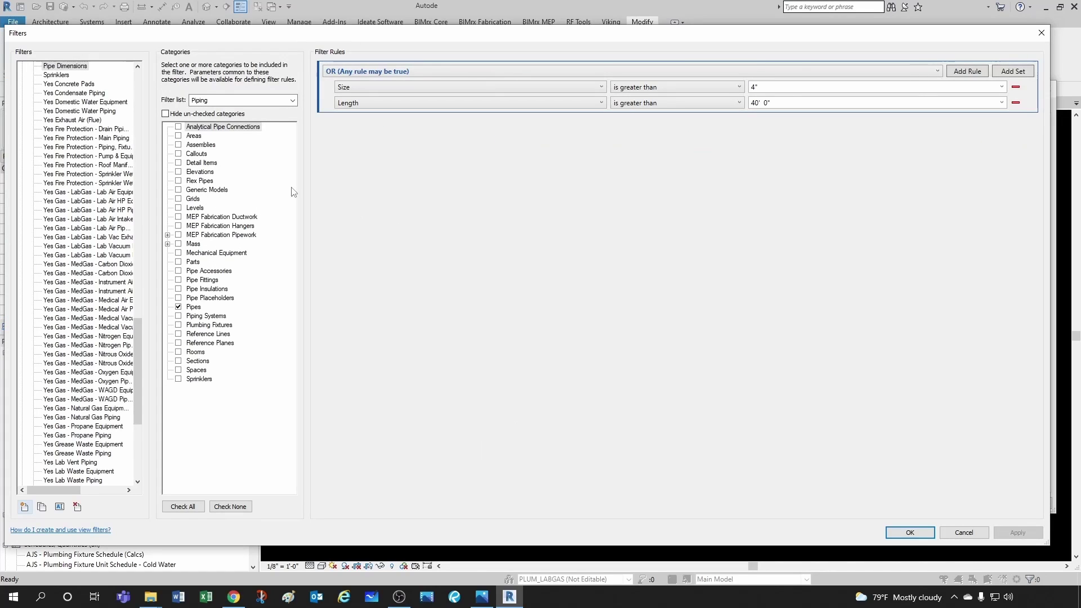
left_click(165, 114)
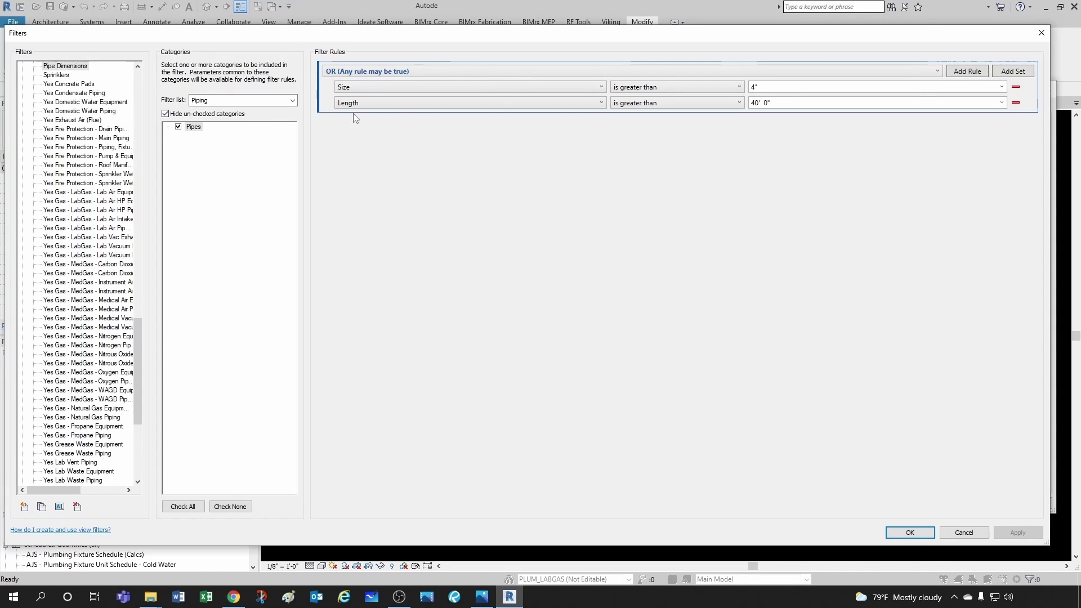
left_click(338, 73)
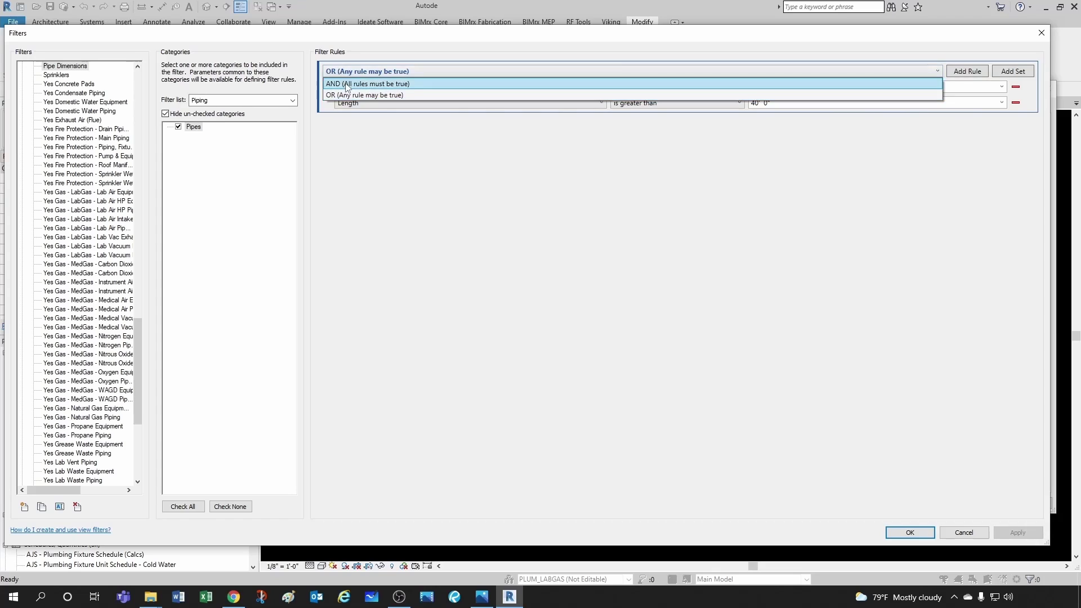
left_click(360, 85)
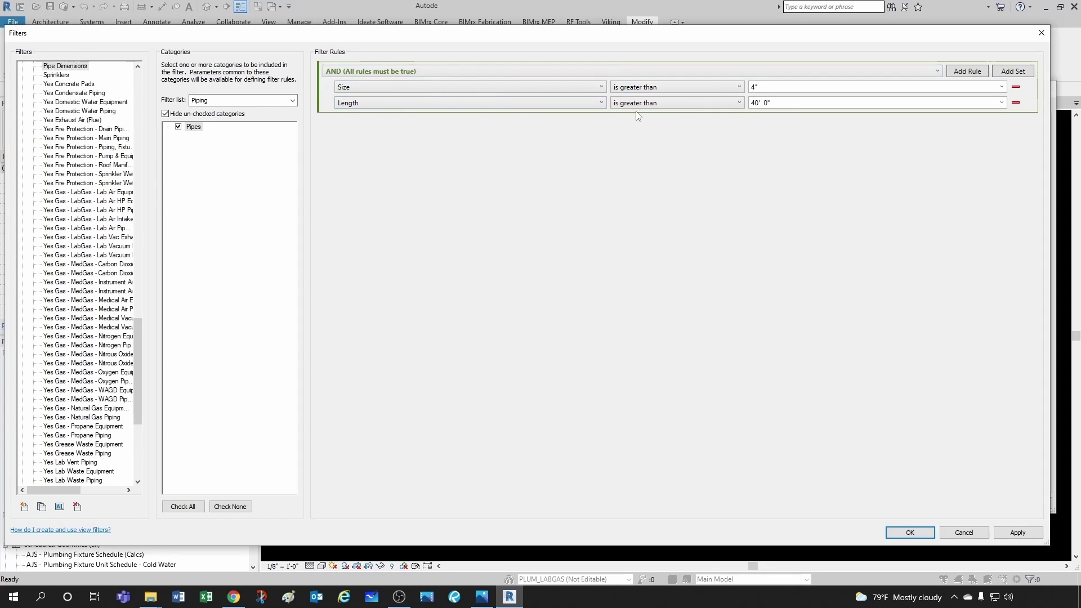
left_click(910, 532)
left_click(894, 503)
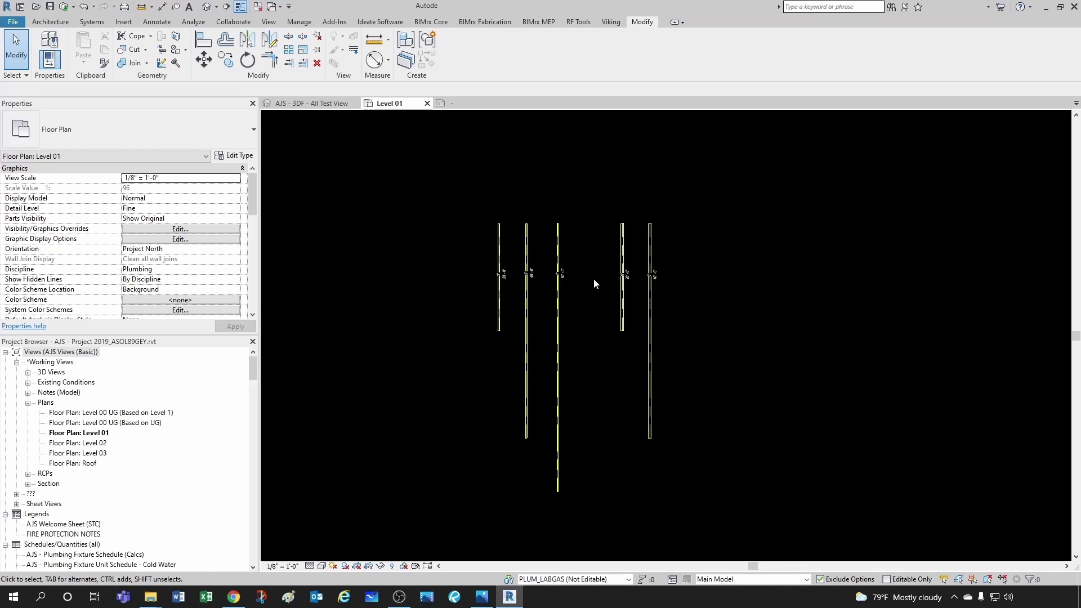
Examine the size and length tags of the pipes displayed in the Level 01 plan against the AND rules.
scroll(501, 282, "up", 5)
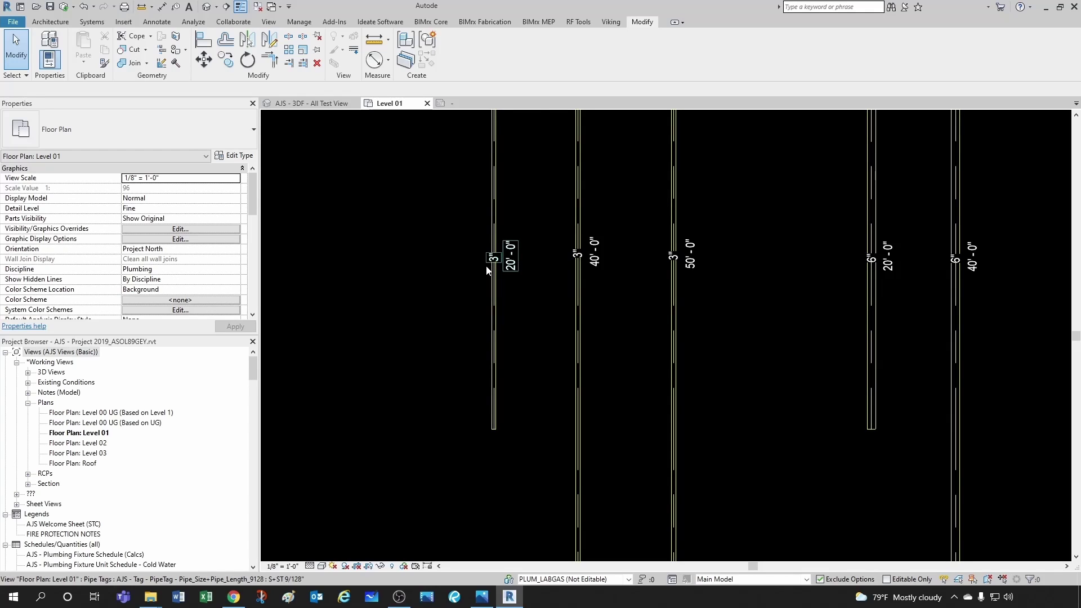
scroll(487, 270, "down", 1)
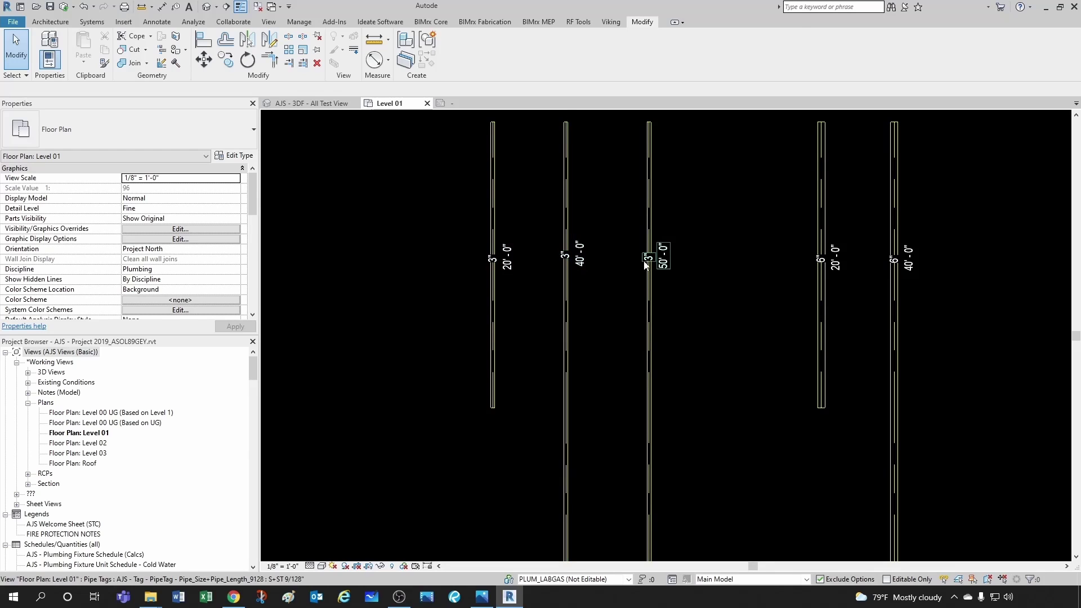
middle_click_drag(781, 308, 593, 313)
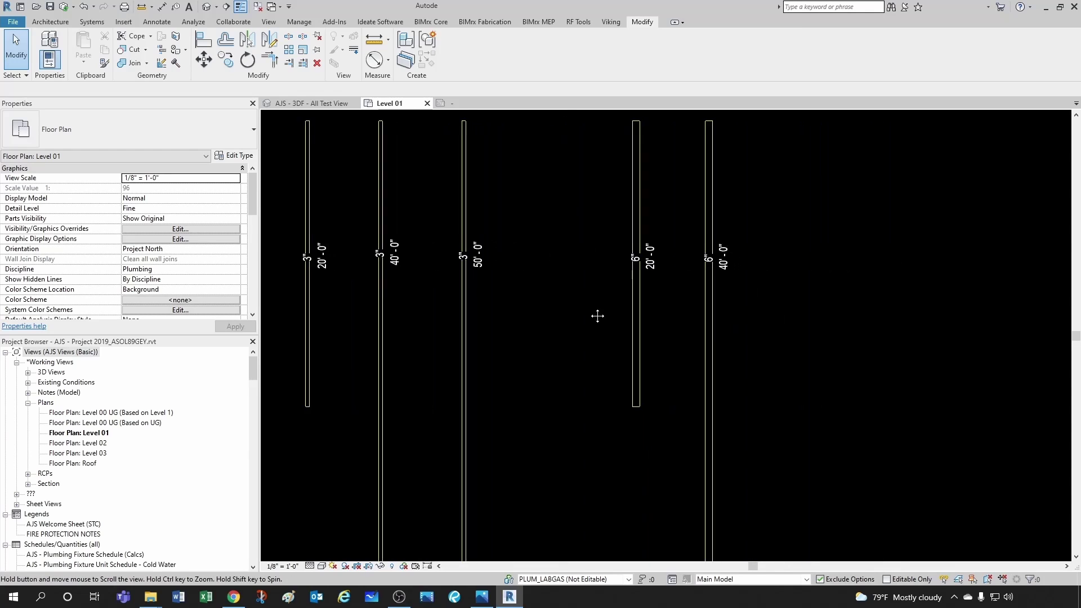
scroll(594, 314, "down", 1)
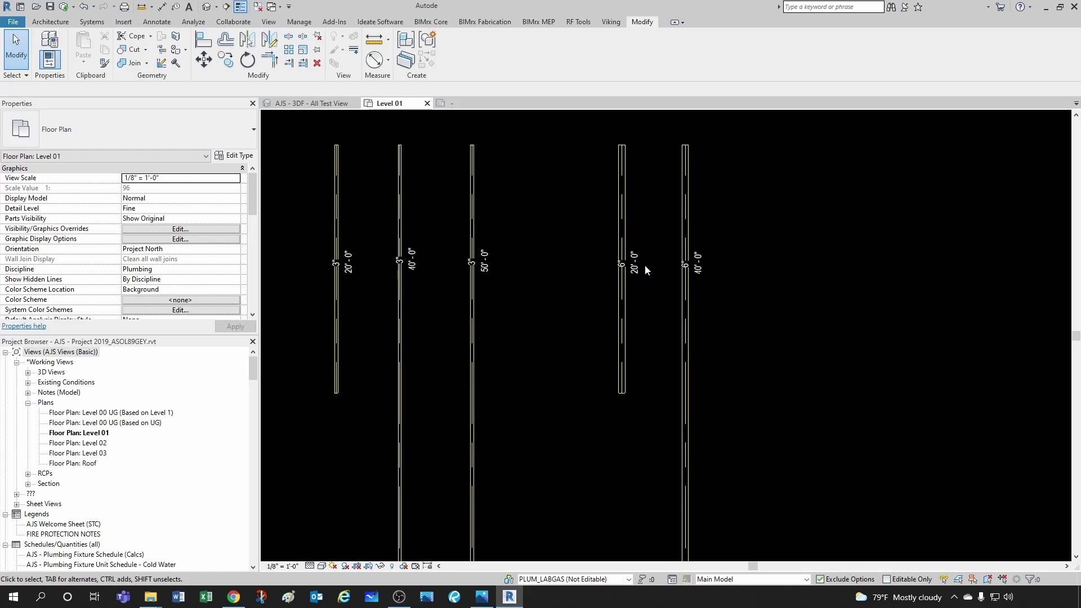
scroll(644, 264, "down", 2)
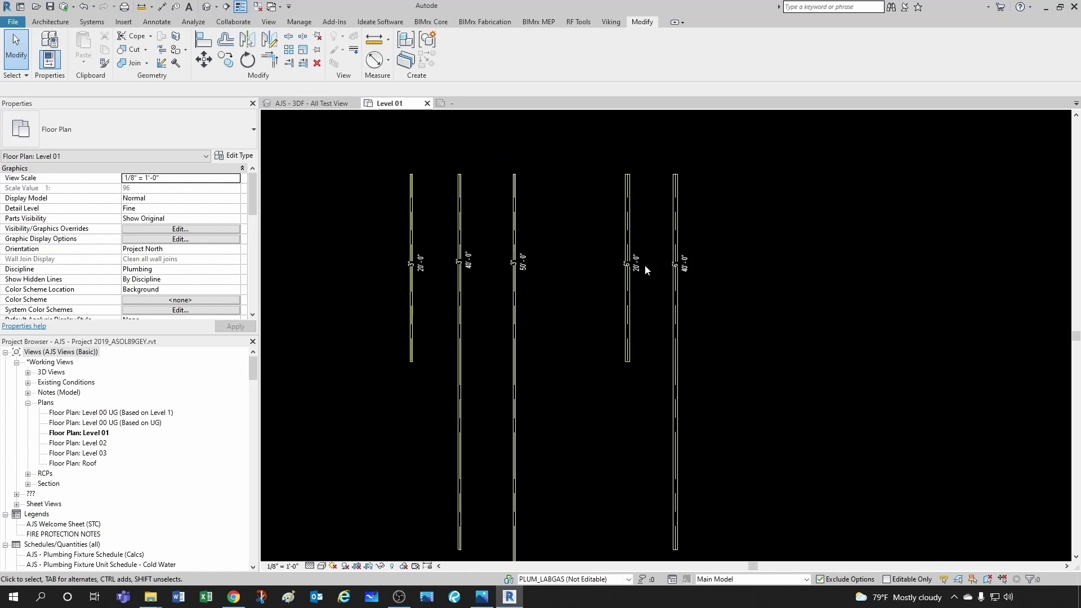
scroll(657, 397, "down", 1)
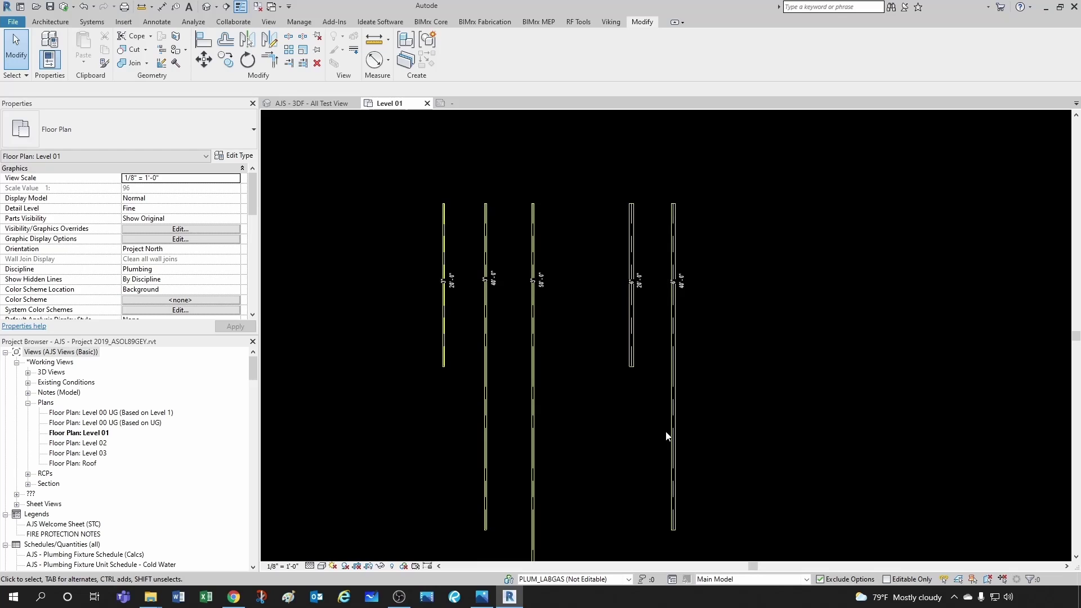
scroll(644, 286, "up", 1)
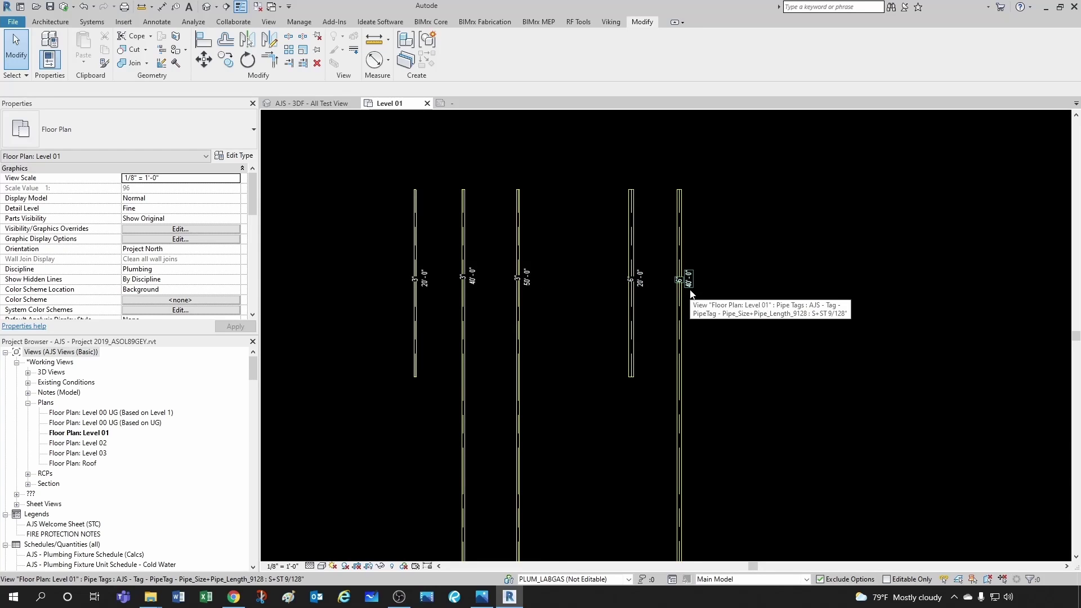
scroll(634, 318, "down", 1)
scroll(633, 318, "down", 2)
scroll(619, 358, "up", 2)
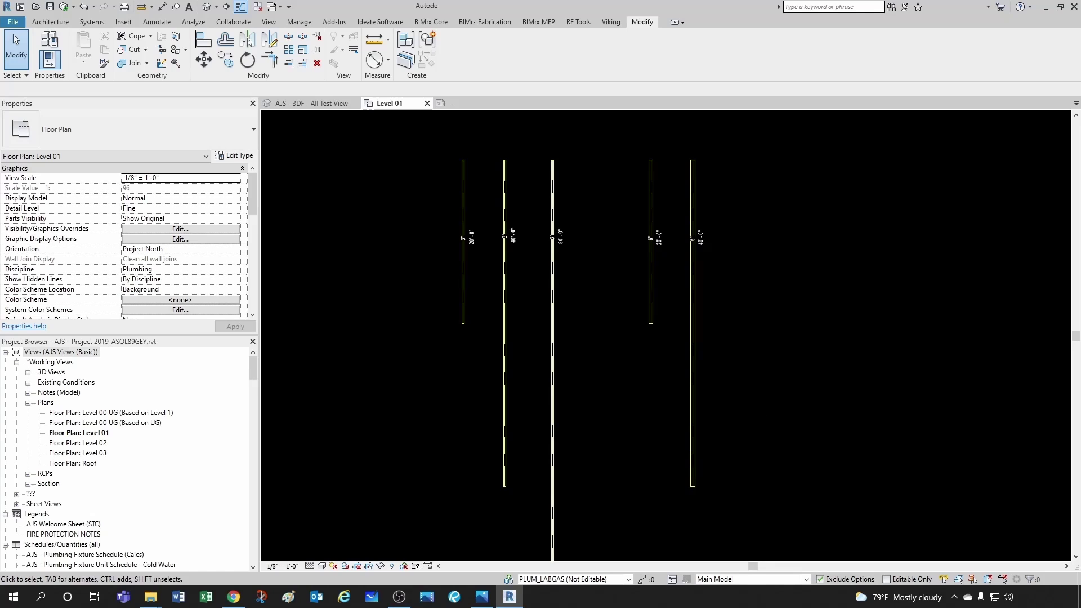
scroll(641, 364, "down", 1)
Edit the Pipe Dimensions filter from the Level 01 overrides and set its rule set to OR (Any rule may be true).
key("v")
key("v")
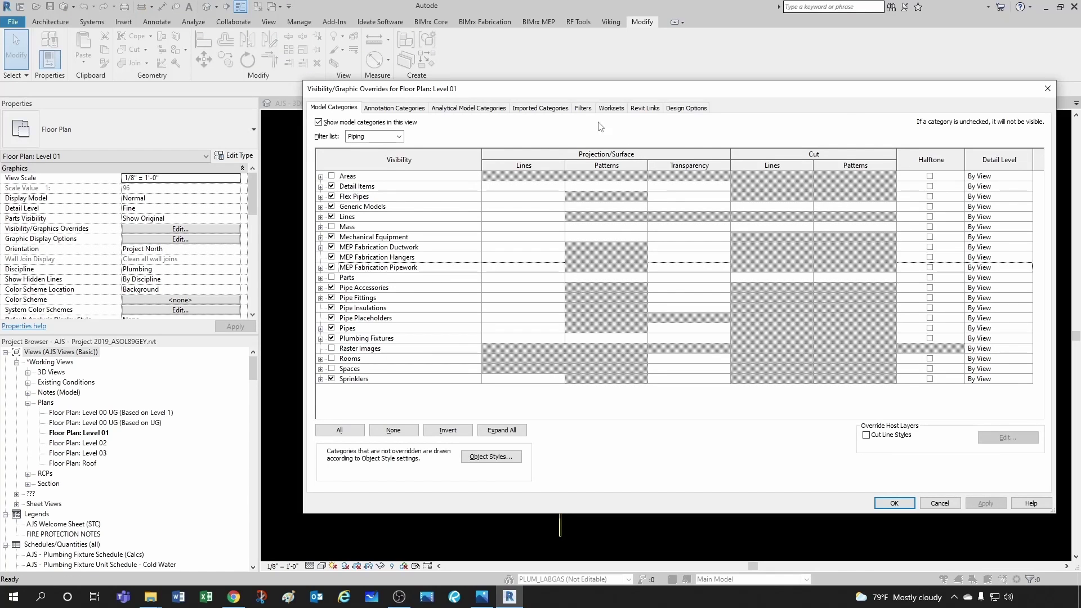
left_click(583, 108)
left_click(388, 160)
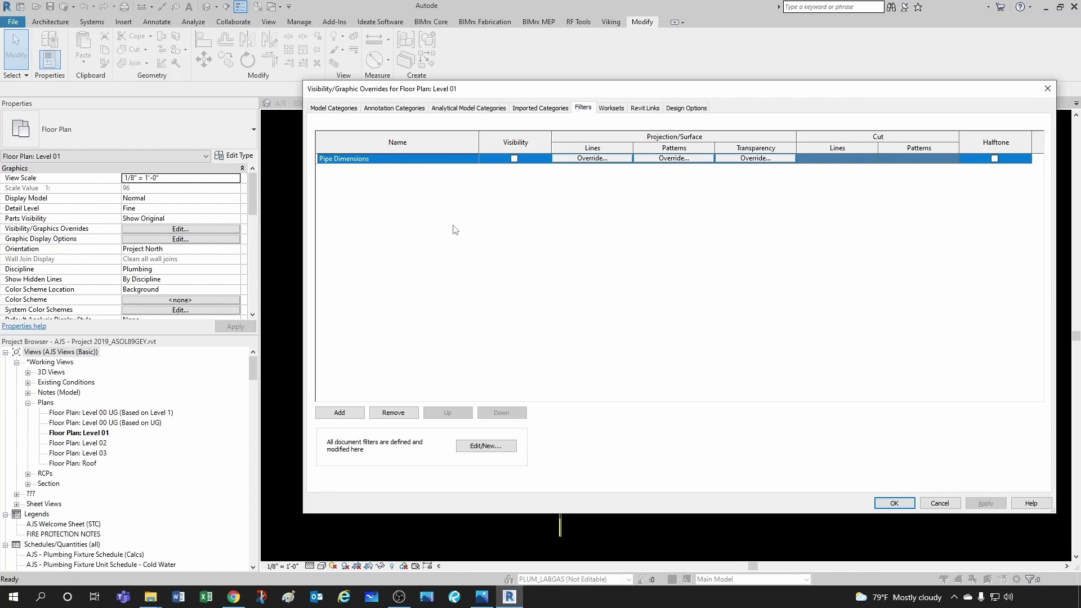
left_click(491, 450)
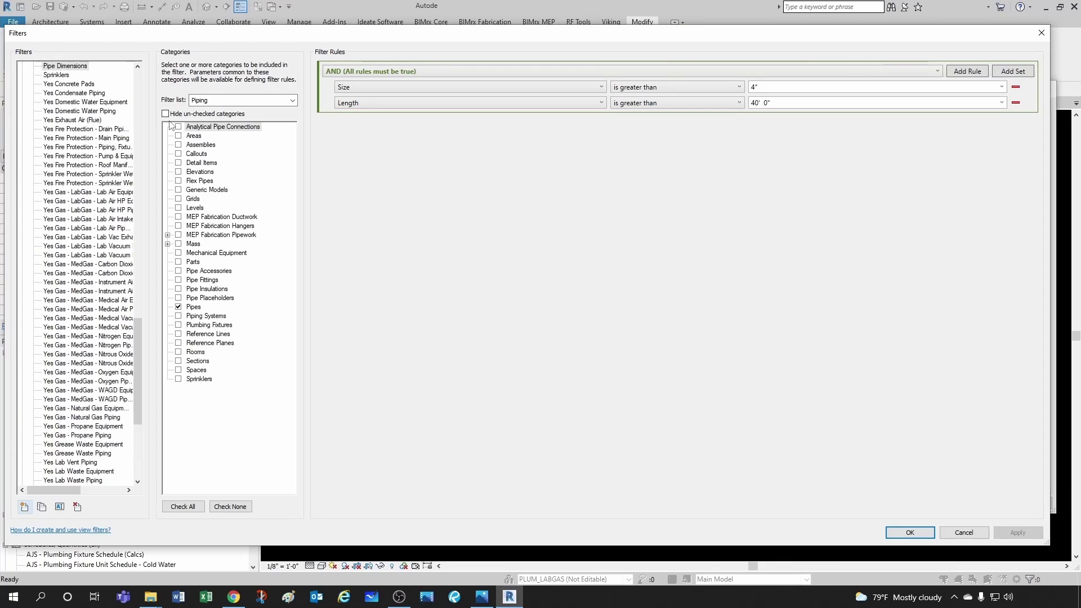
left_click(165, 114)
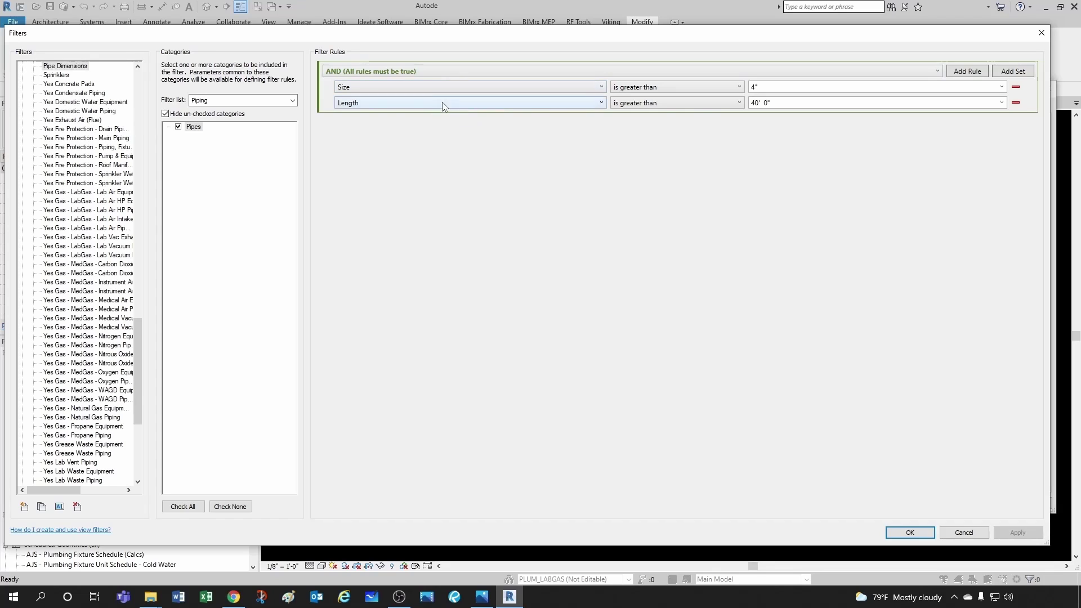
left_click(397, 71)
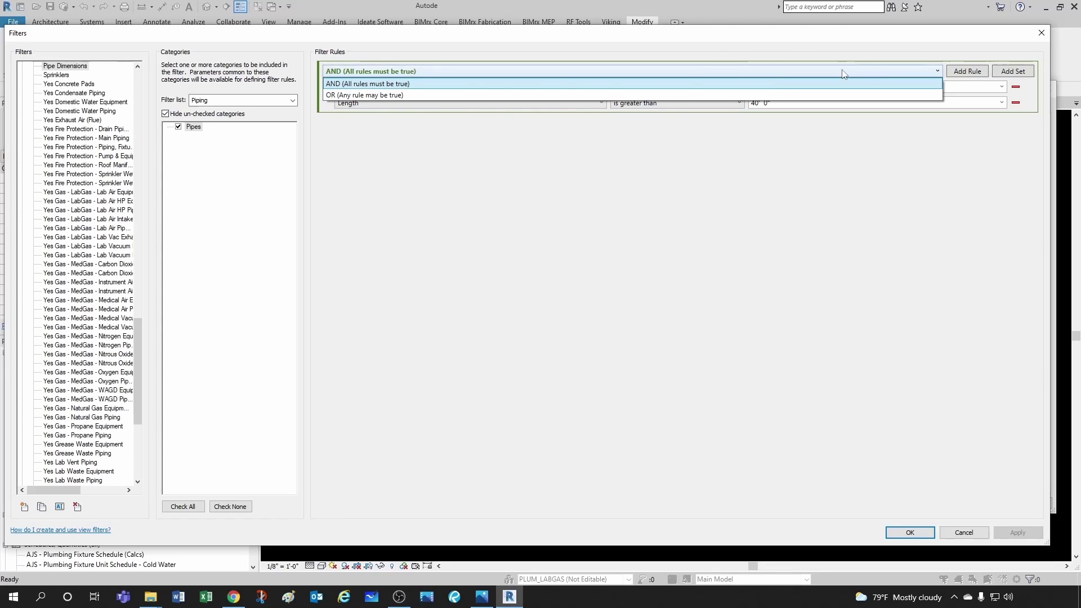
left_click(397, 95)
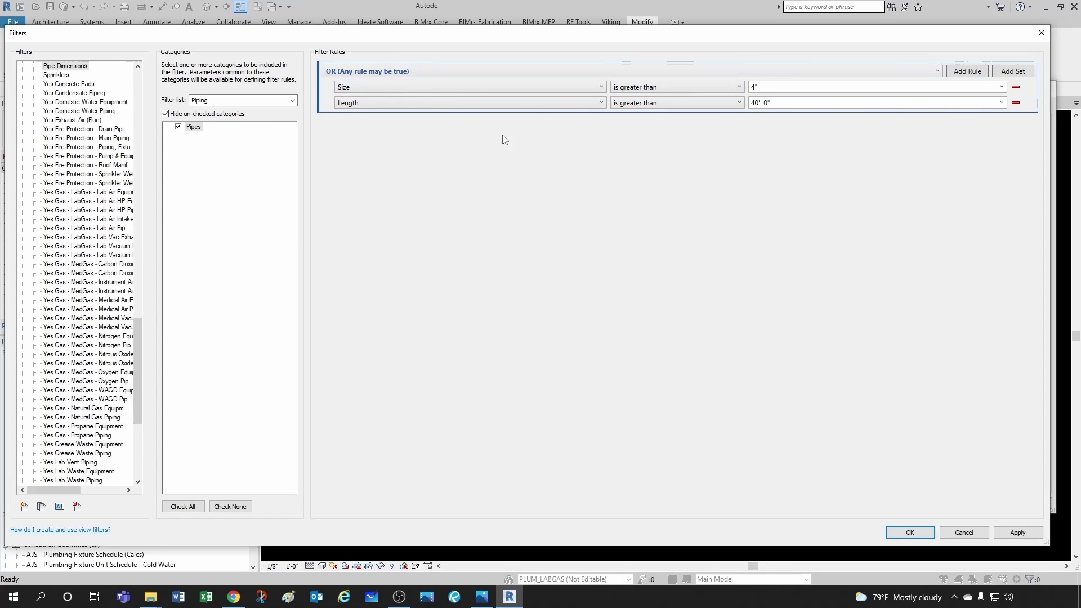
Add the Pipe Accessories category to the Pipe Dimensions filter and agree to reset the filter criteria.
left_click(165, 114)
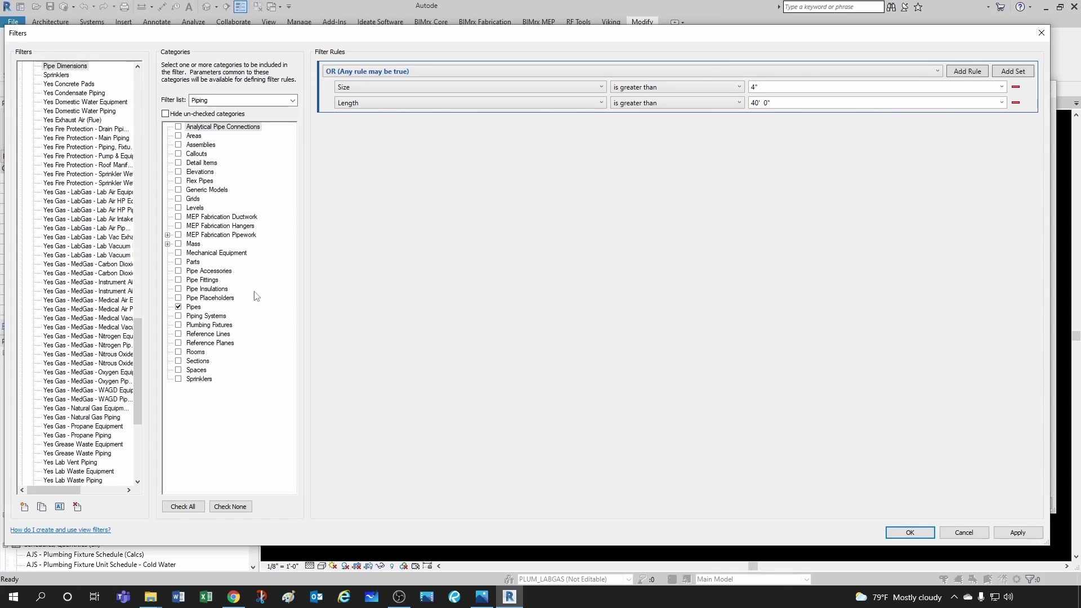
left_click(178, 271)
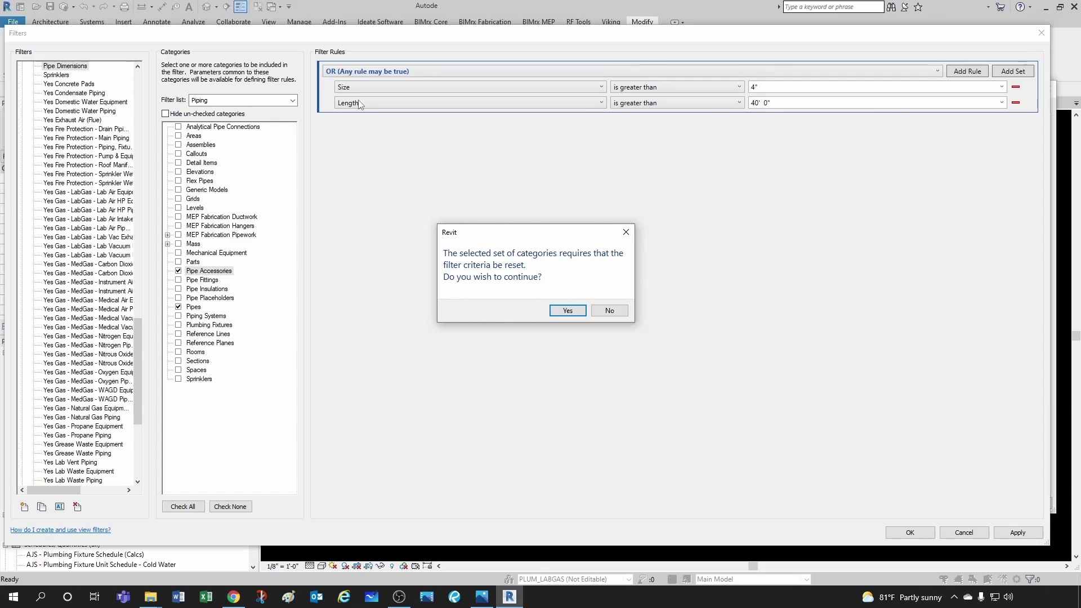
left_click(568, 310)
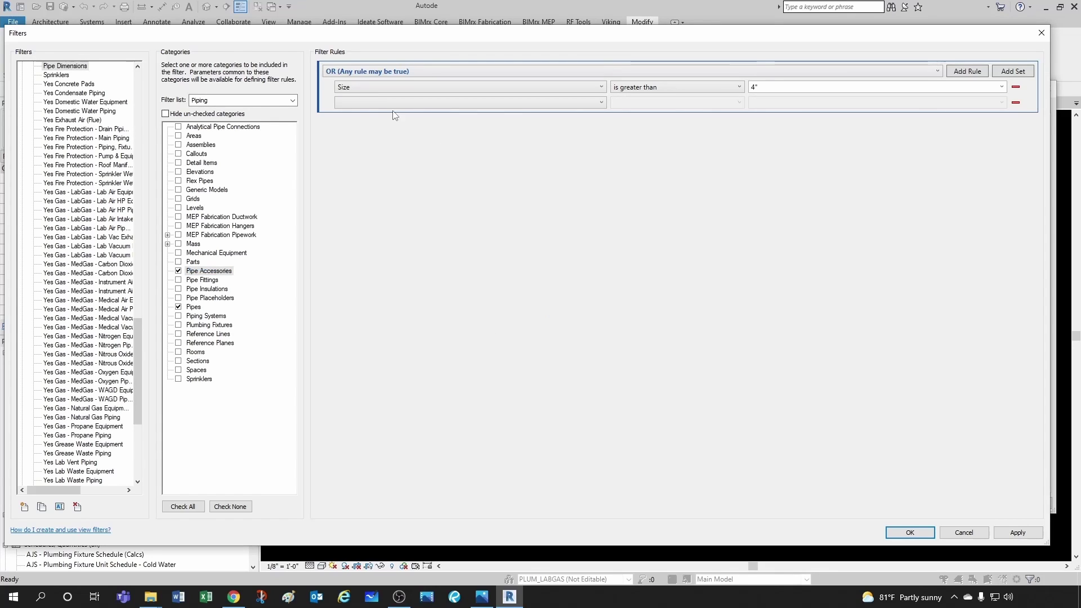
Look through the parameters available for the emptied second rule, leaving the rule blank.
left_click(581, 103)
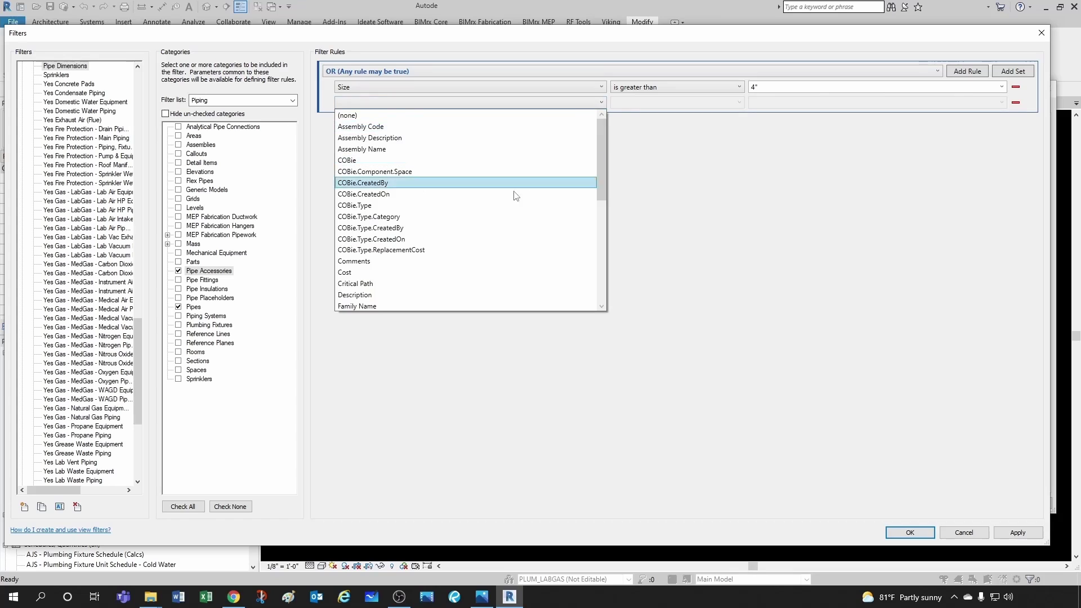
scroll(493, 230, "down", 3)
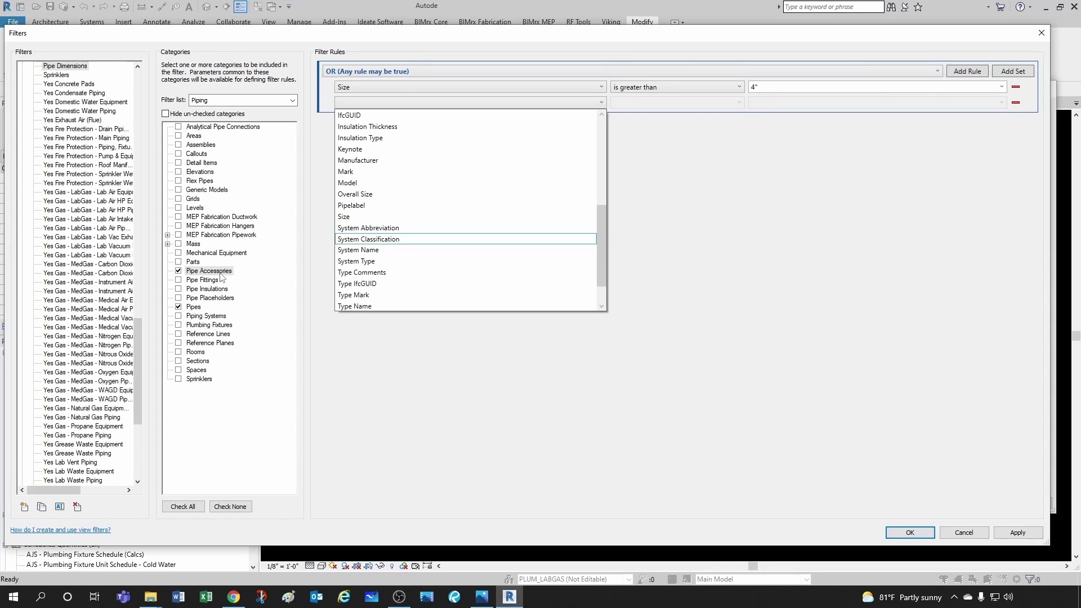
scroll(417, 252, "up", 1)
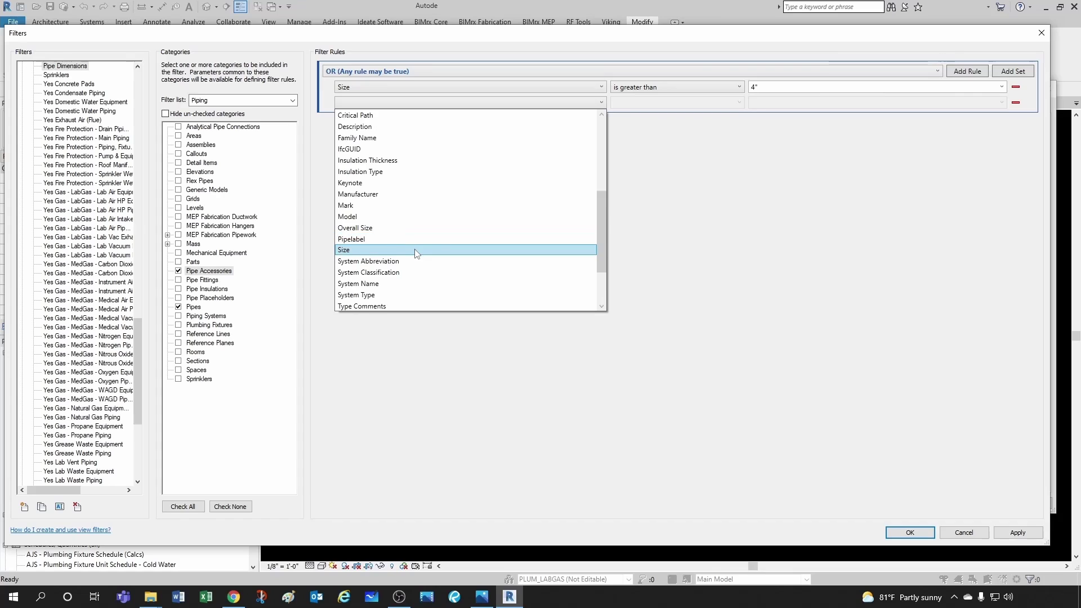
left_click(654, 174)
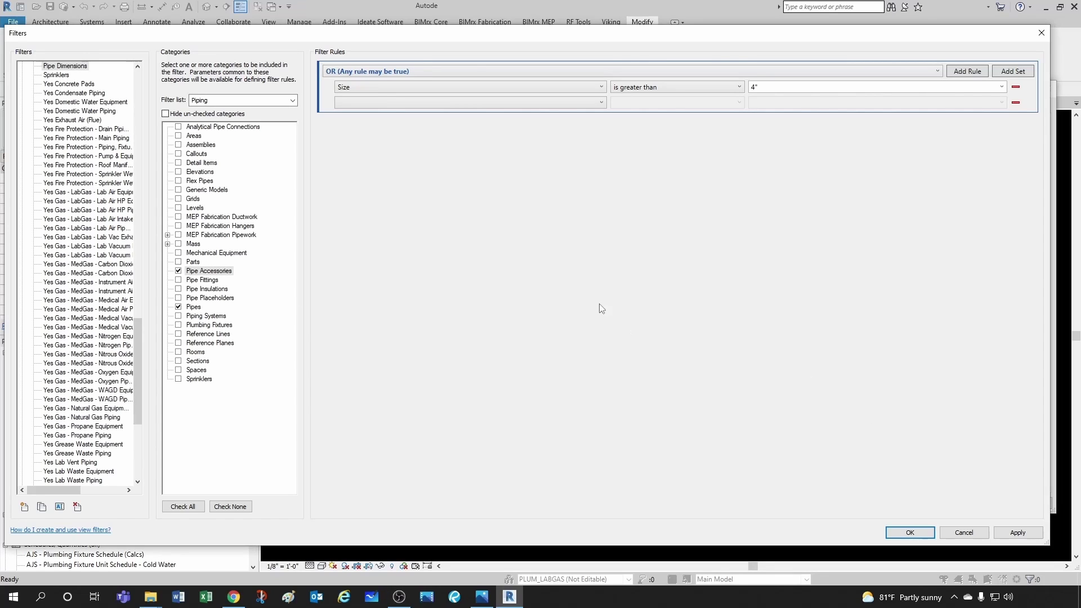
Accept the filter edits, showing only checked categories, and turn the Pipe Dimensions filter's visibility back on in Level 01.
left_click(165, 114)
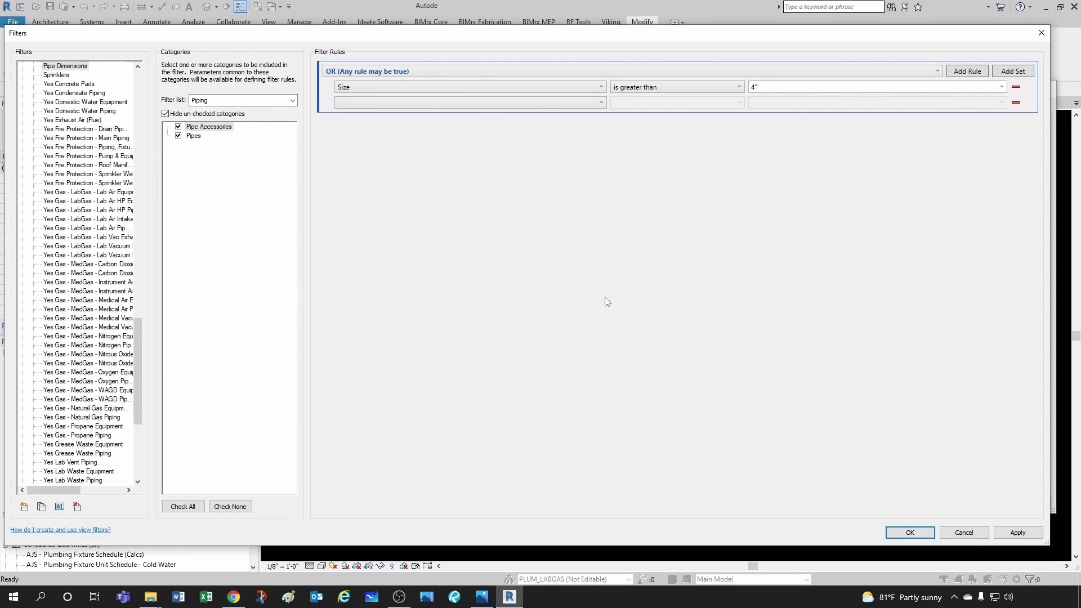
left_click(895, 531)
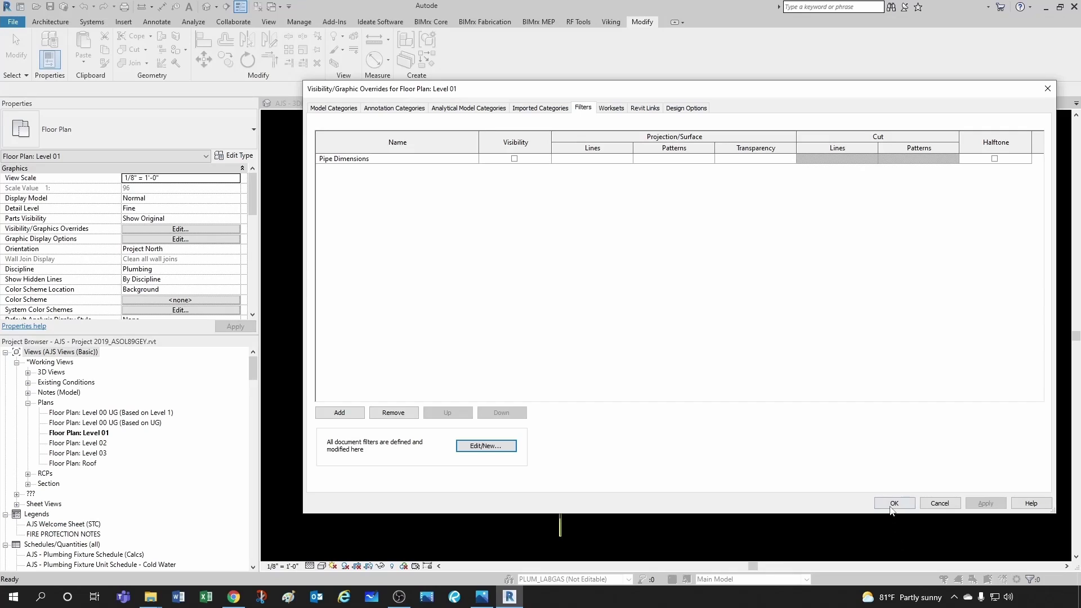
left_click(514, 159)
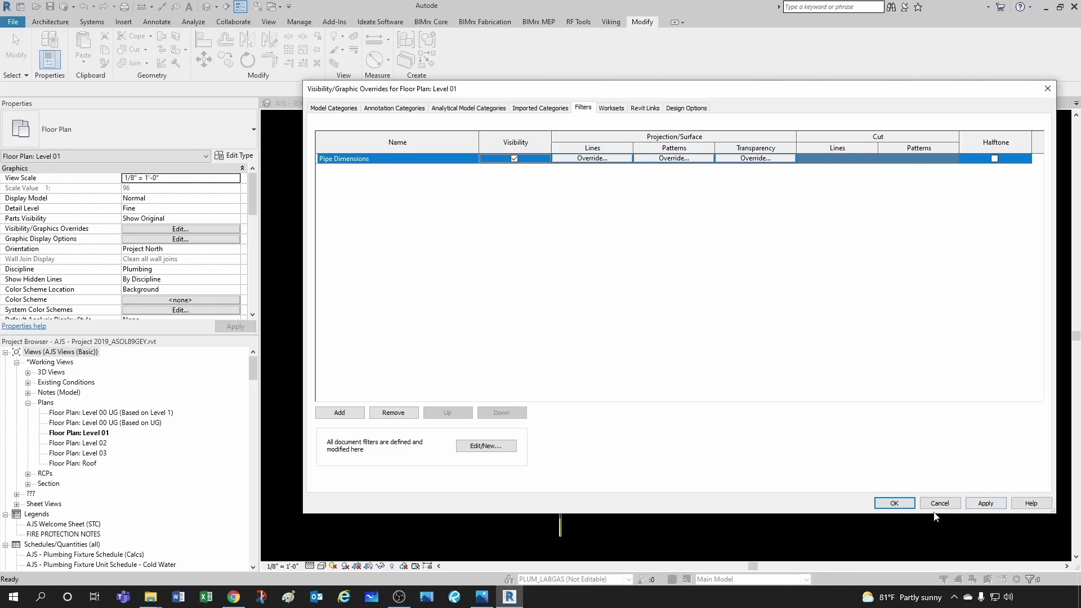
left_click(903, 503)
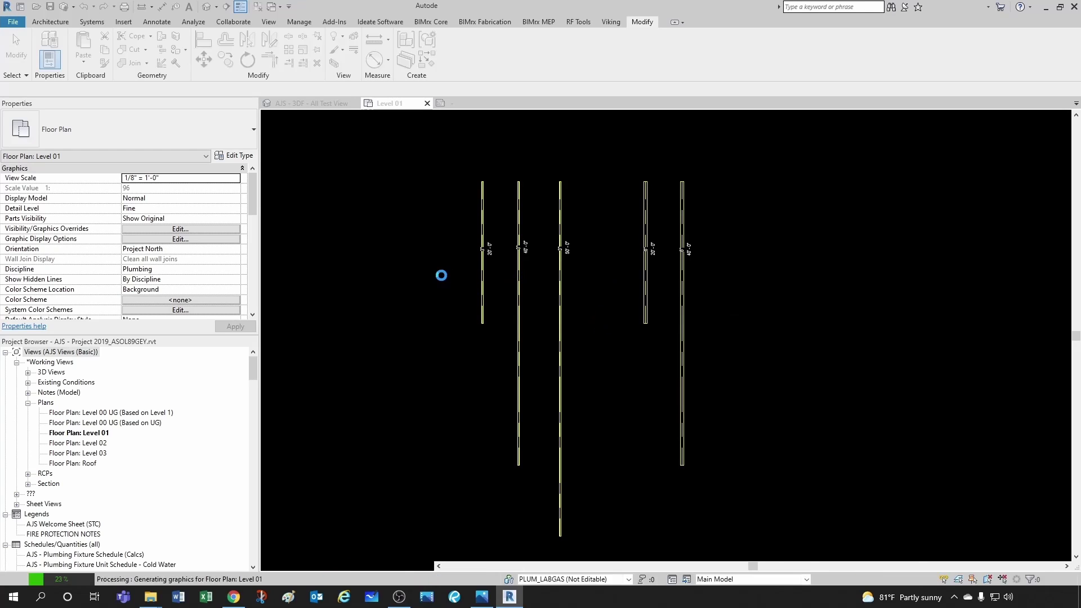
scroll(573, 317, "down", 1)
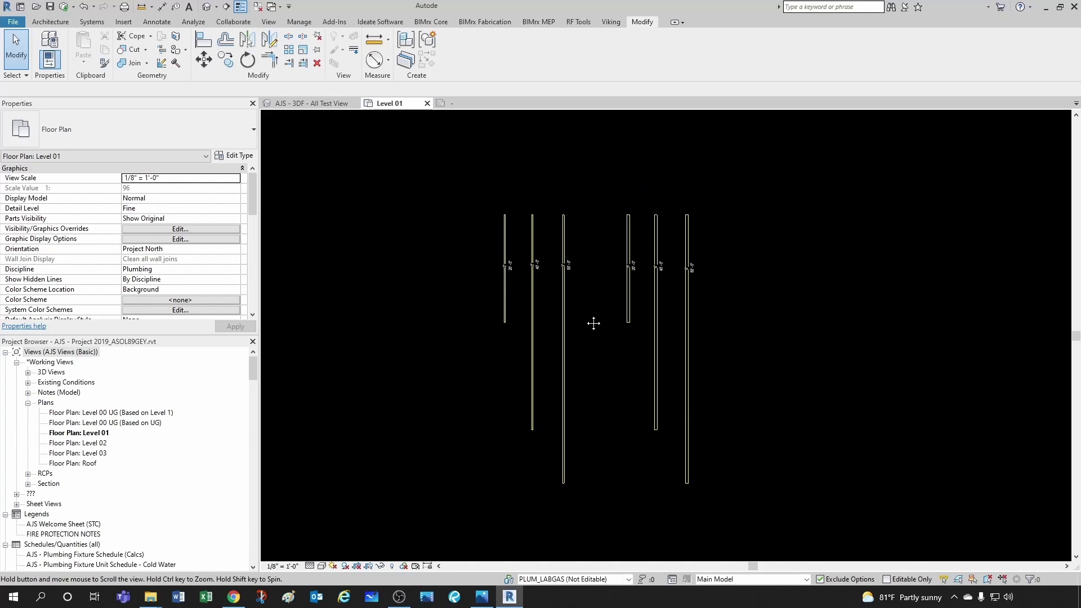
middle_click_drag(593, 323, 565, 366)
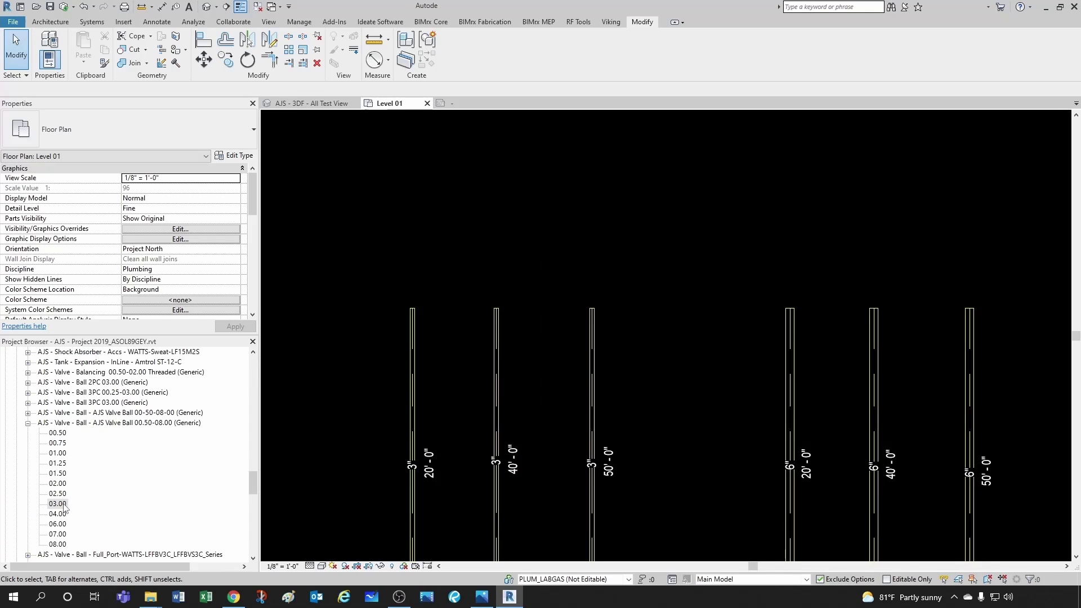
Place a 03.00 AJS Valve Ball 00.50-08.00 (Generic) above the 3" pipe tagged 40'-0", in line with it.
left_click(58, 504)
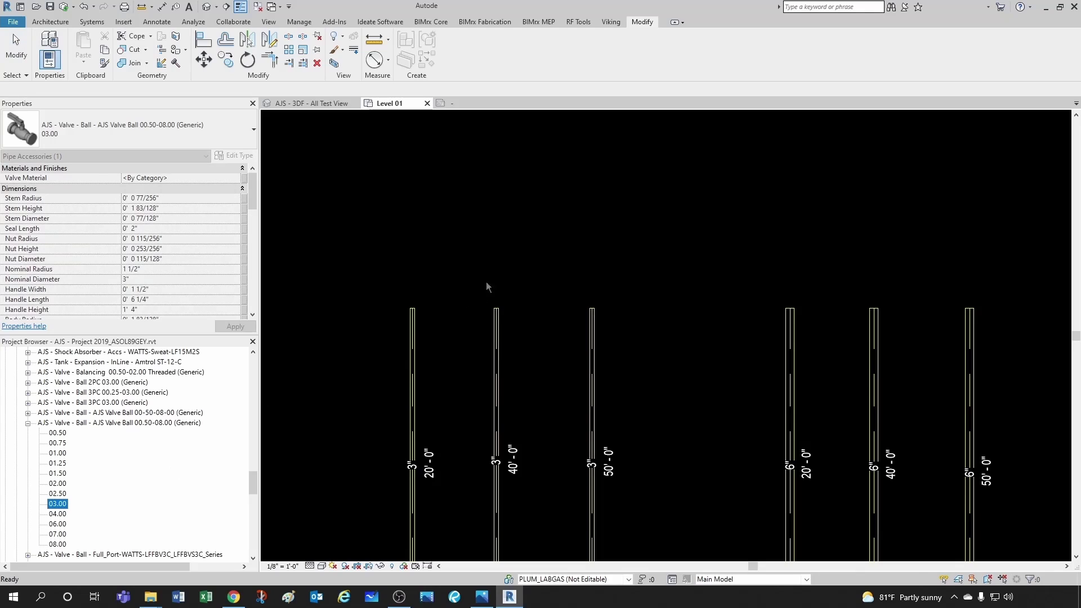
key("c")
key("m")
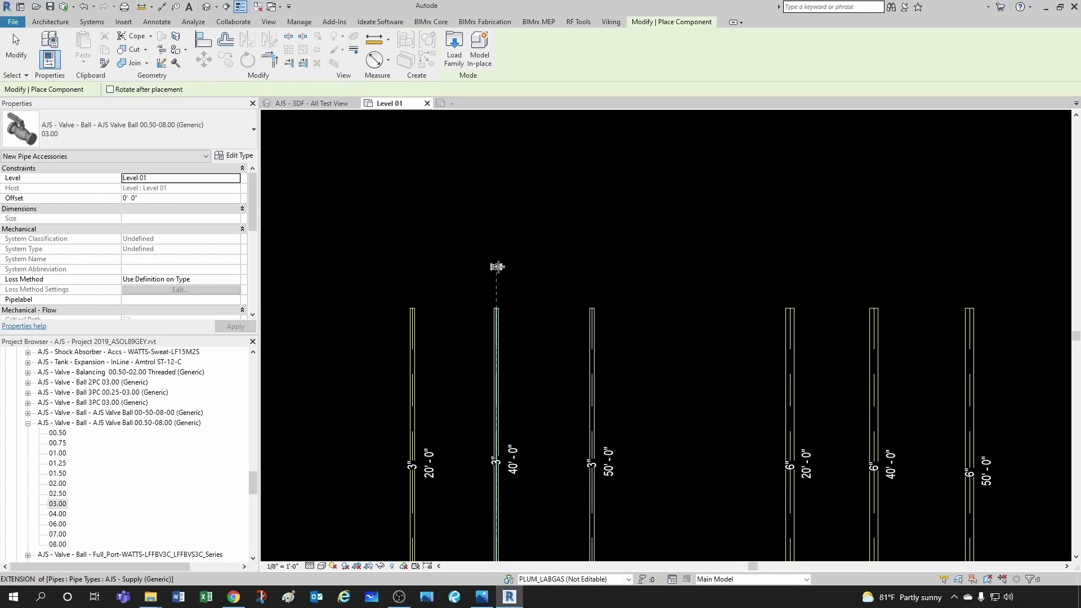
left_click(497, 266)
Place a 06.00 valve of the same AJS Valve Ball family above the 6" pipe tagged 40'-0" and end placement.
left_click(58, 524)
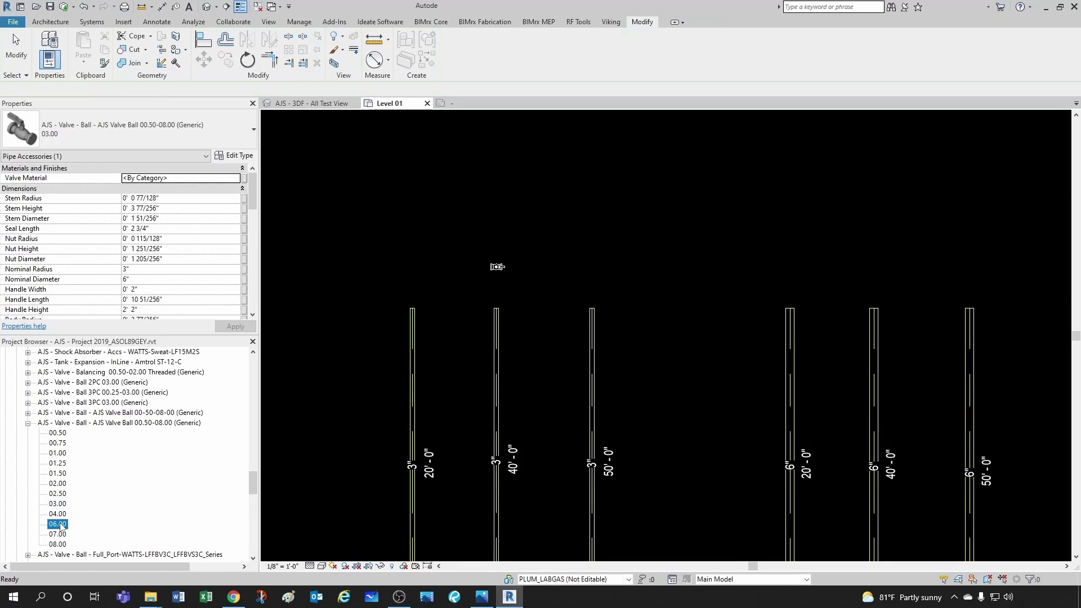
left_click_drag(58, 524, 833, 249)
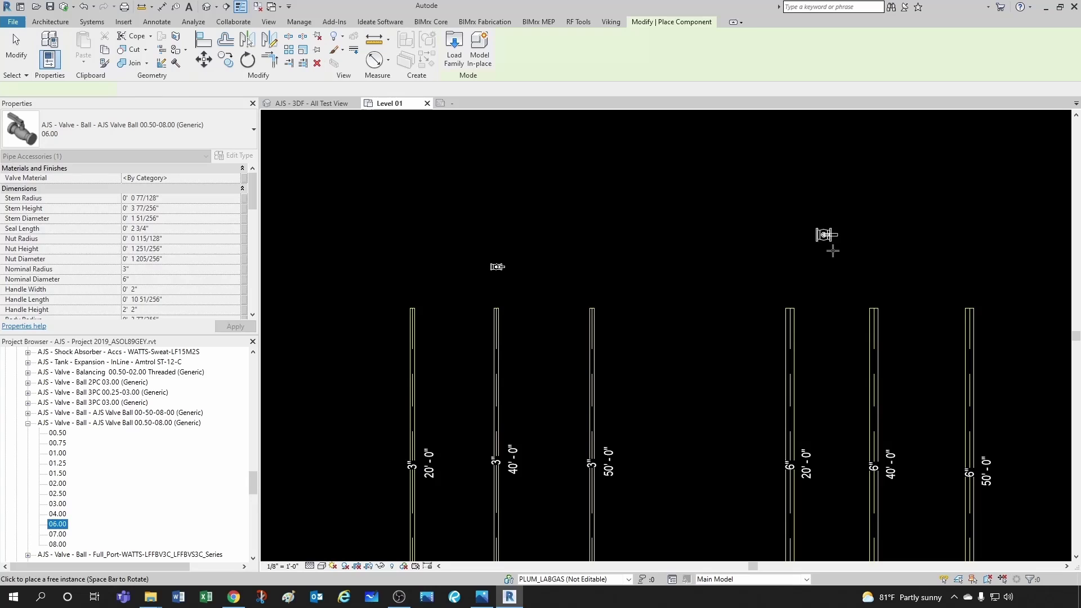
left_click(874, 266)
key("Escape")
key("Escape")
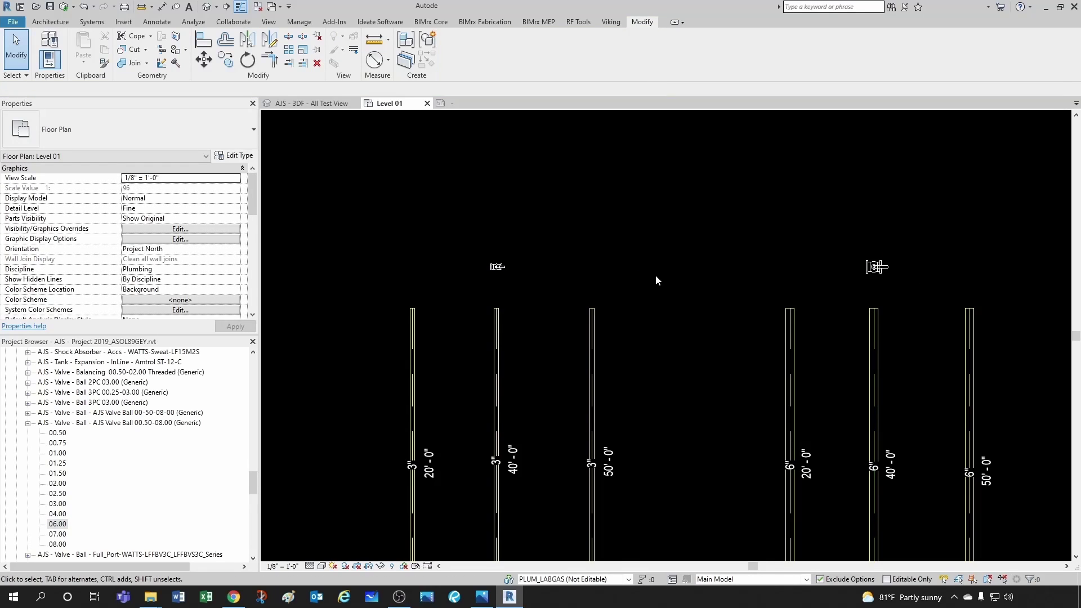
Turn off the Pipe Dimensions filter's visibility in the Level 01 visibility/graphic overrides and accept the change.
key("v")
key("g")
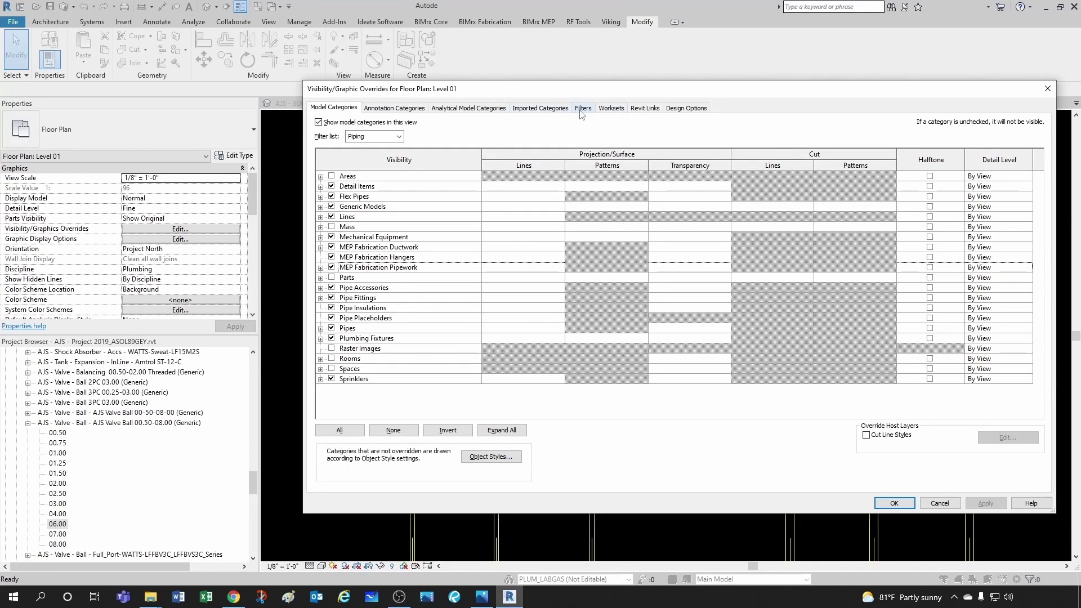
left_click(582, 110)
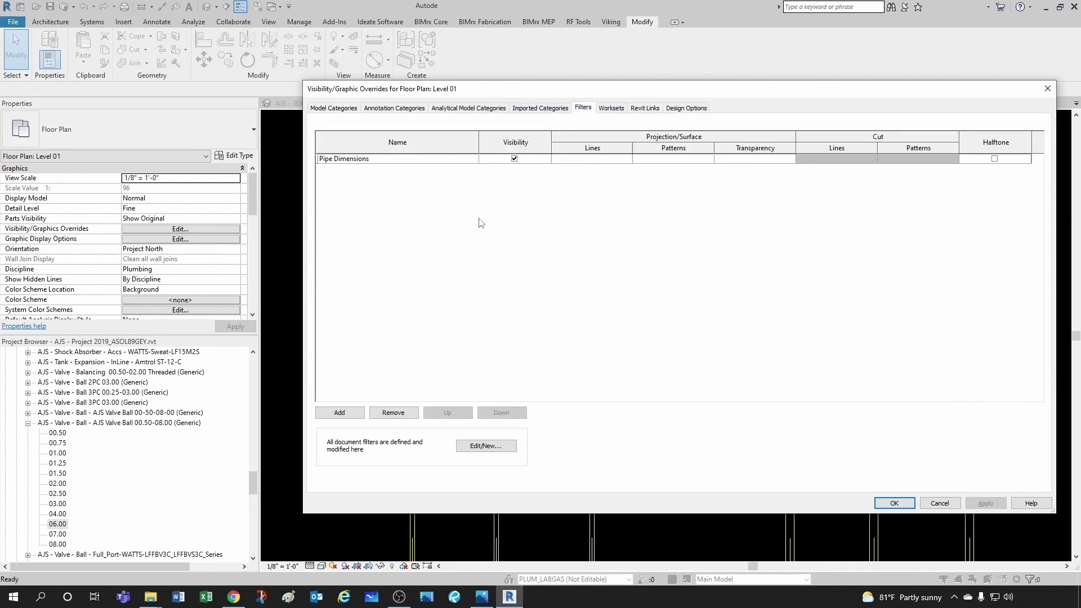
left_click(514, 159)
left_click(890, 503)
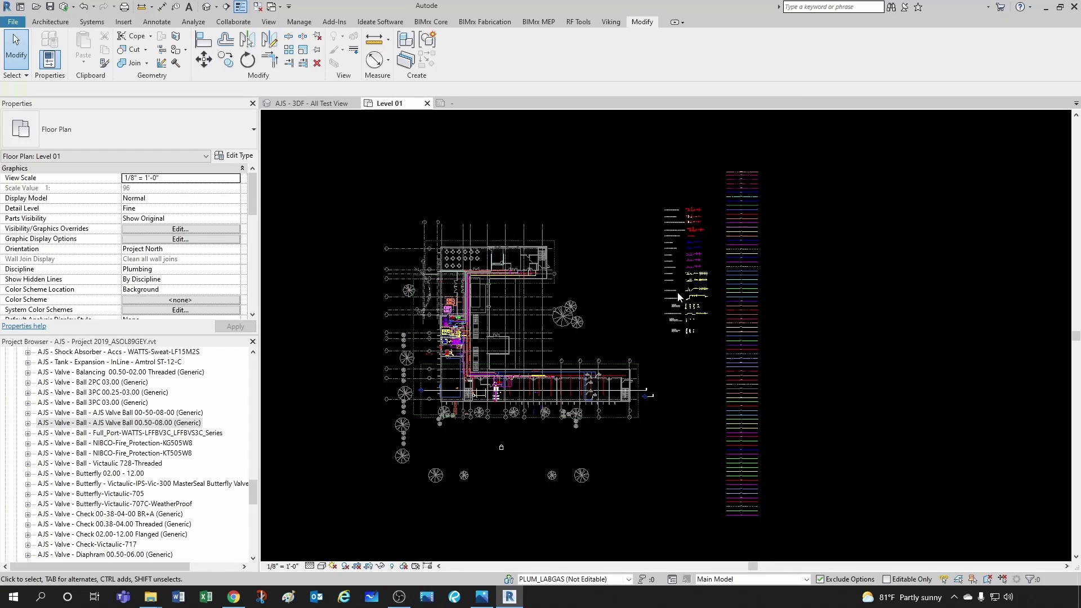
Open the Pipe Dimensions filter for editing from the Level 01 visibility/graphic overrides.
key("v")
key("v")
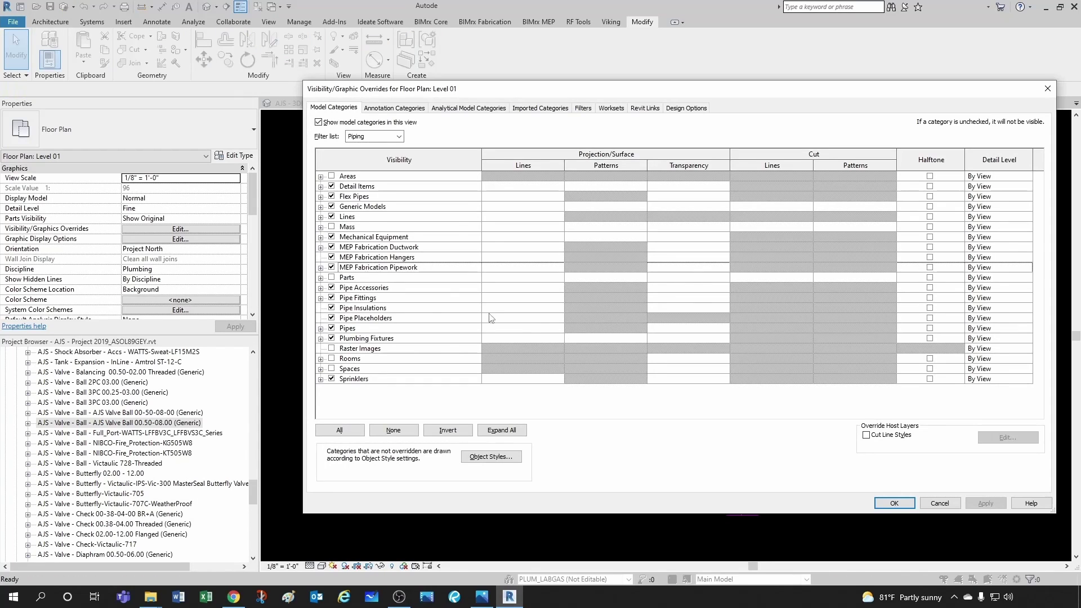
left_click(584, 108)
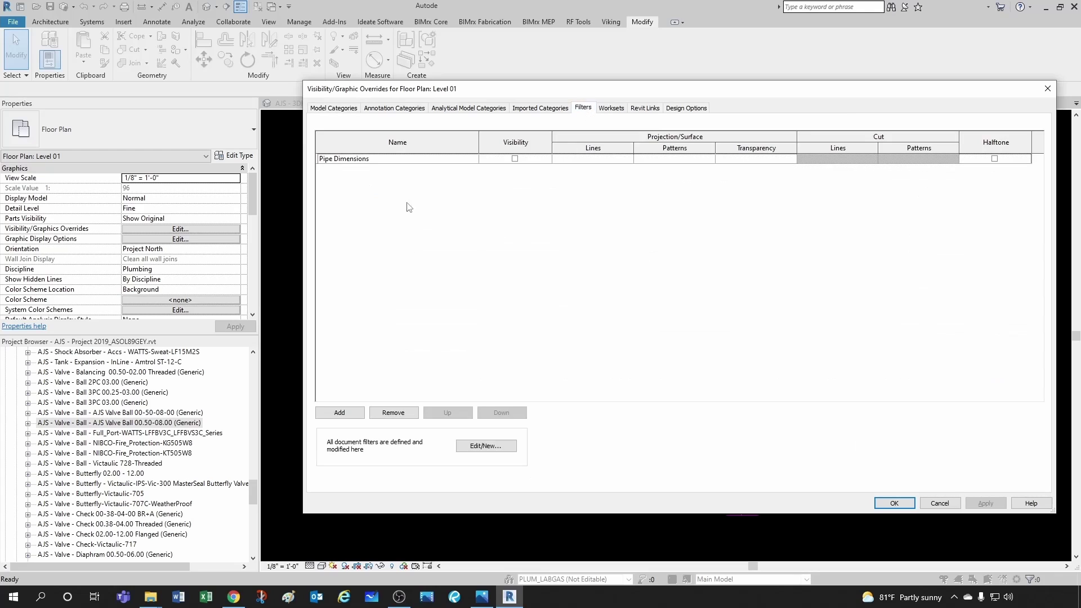
left_click(370, 160)
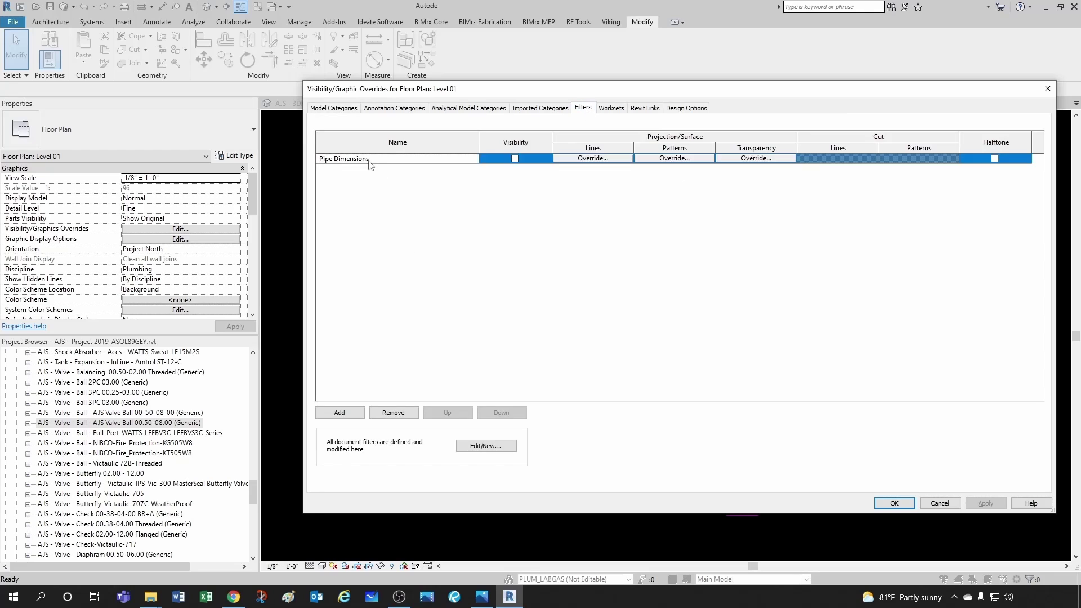
left_click(487, 446)
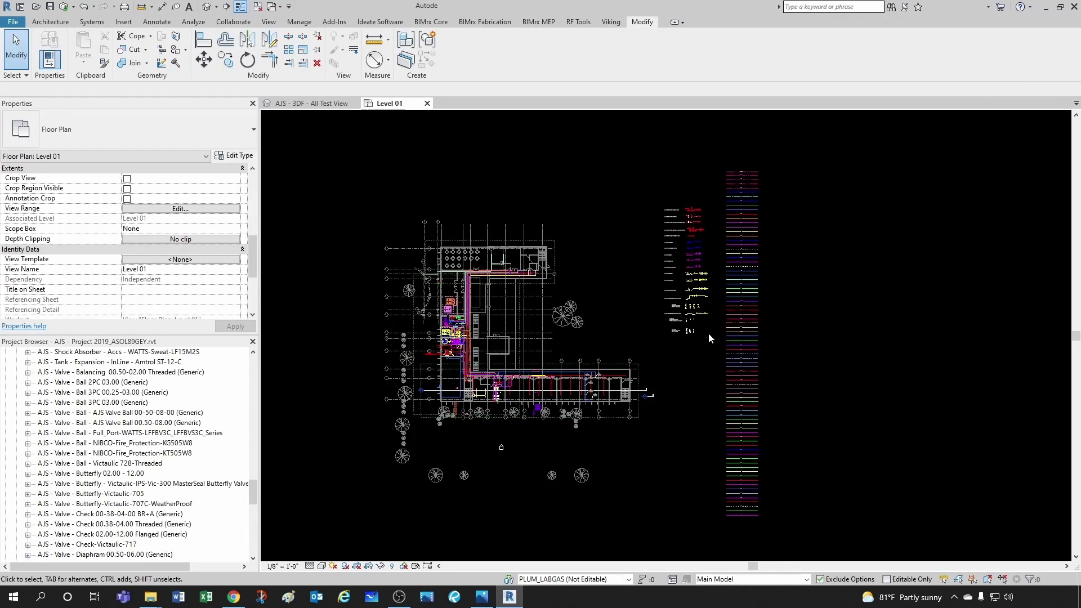
Switch to the AJS - 3DF - All Test View and set its view template to <None>.
left_click(326, 104)
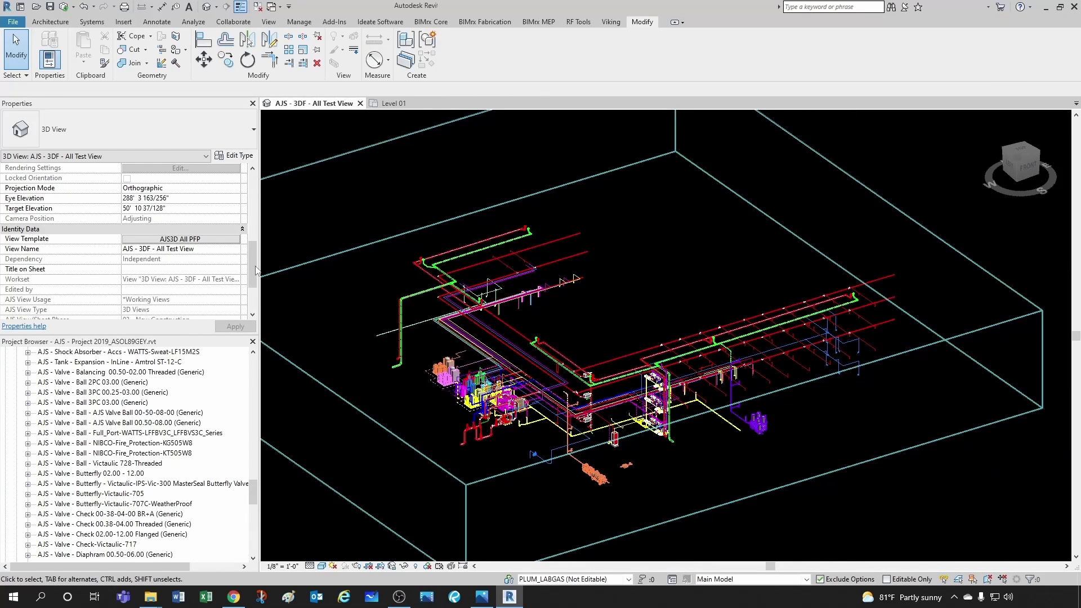
left_click(180, 239)
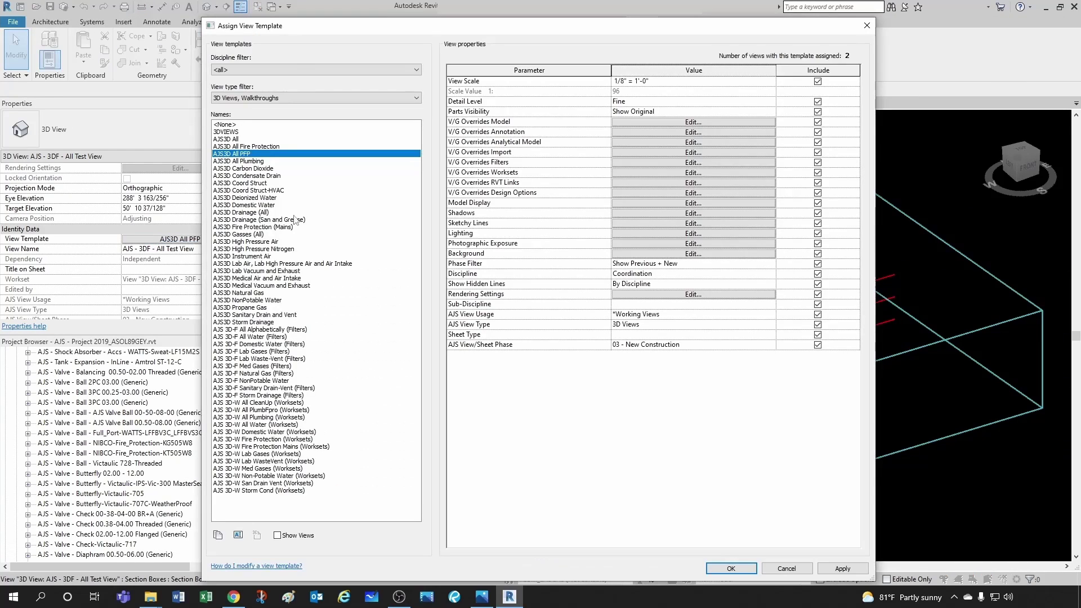
left_click(236, 125)
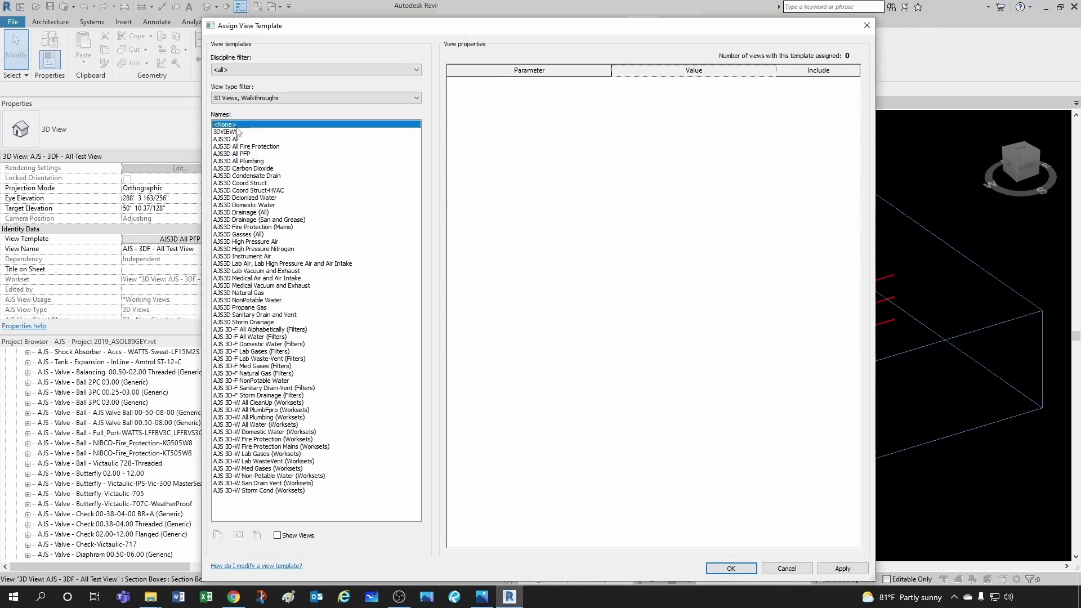
left_click(713, 566)
Add the rule-based filter Yes Gas - Natural Gas Piping to the 3D view's visibility/graphic overrides.
key("v")
key("g")
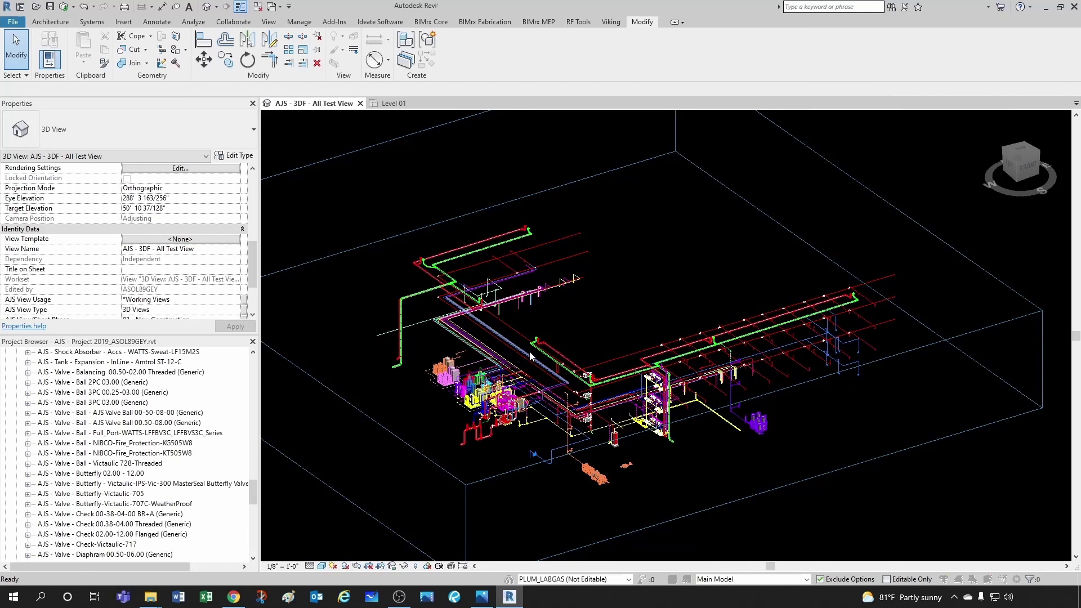
left_click(582, 108)
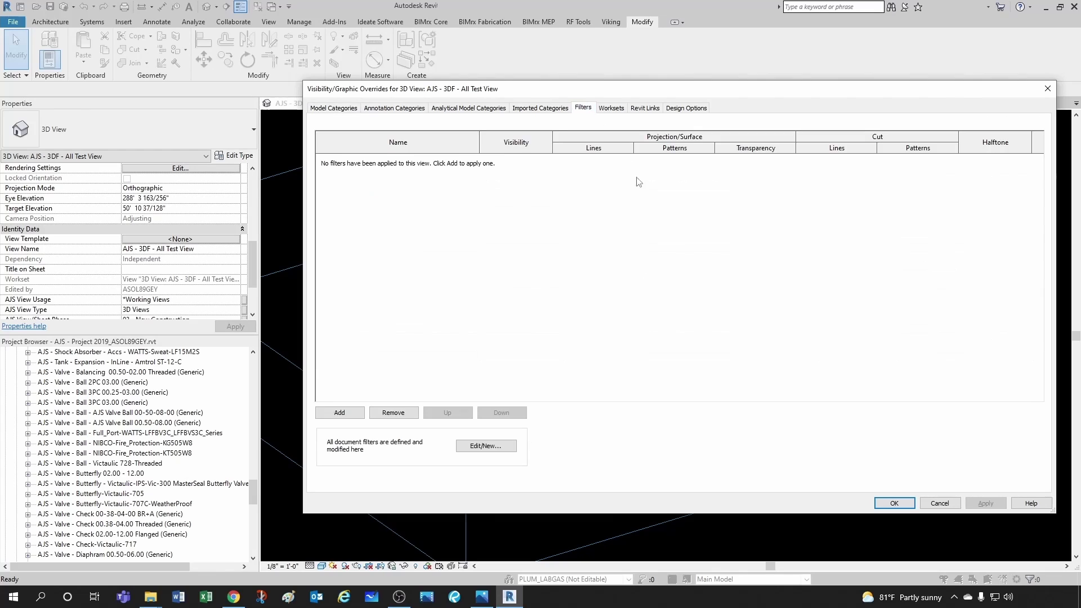
left_click(340, 414)
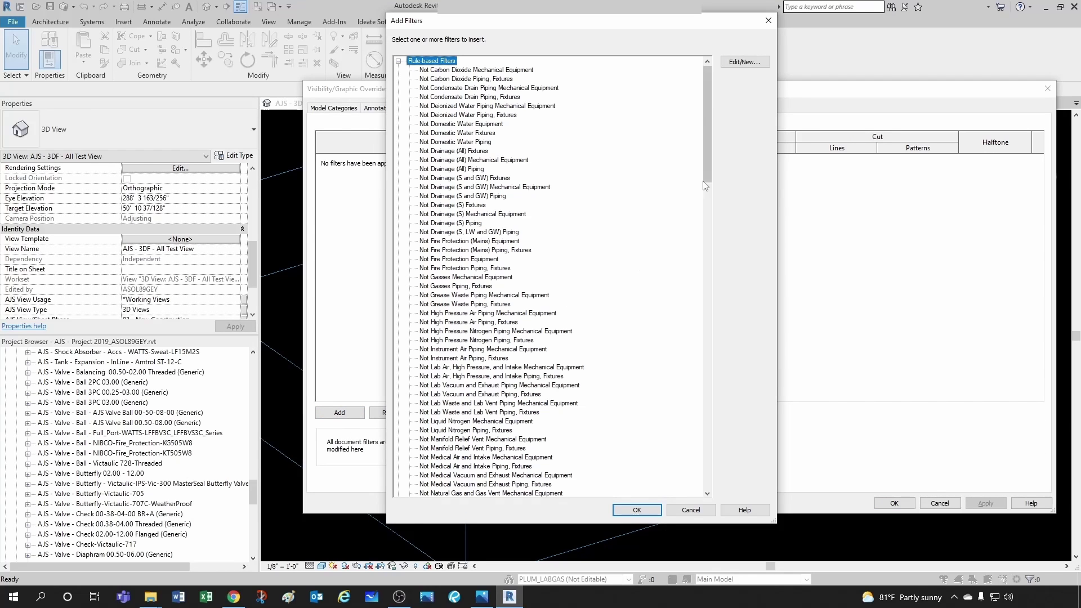
left_click_drag(705, 182, 714, 365)
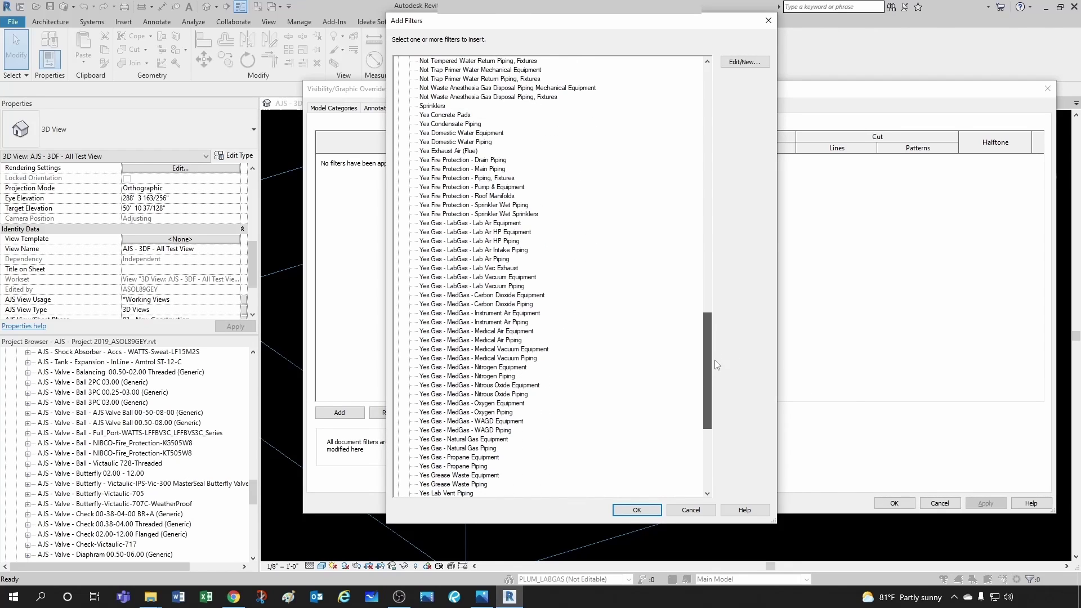
left_click(470, 448)
left_click(634, 510)
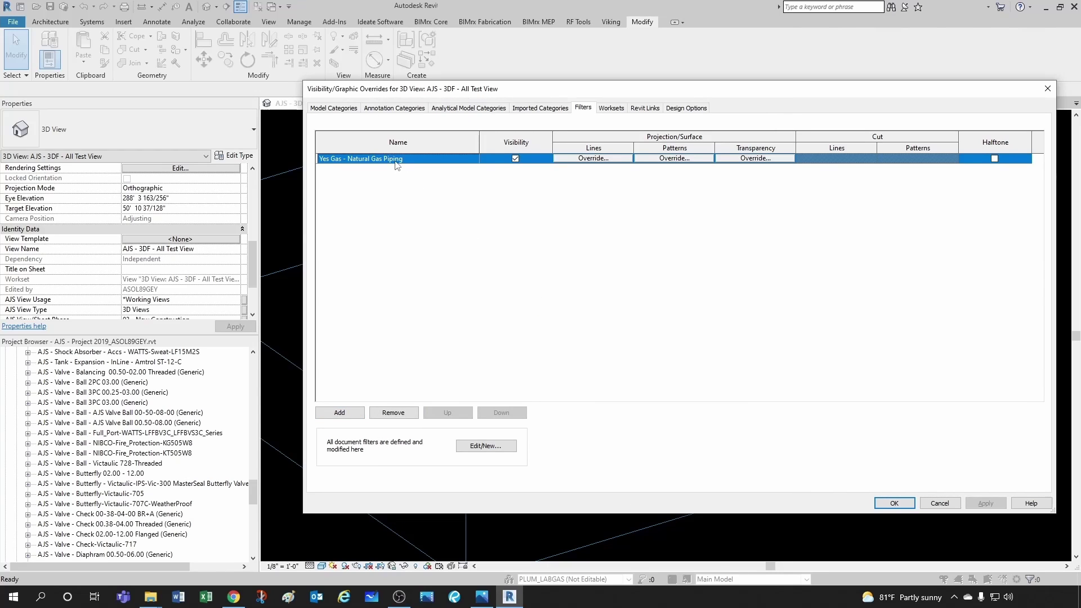
Review the natural gas piping filter's rule and checked categories with un-checked ones hidden, and leave without changes.
left_click(482, 450)
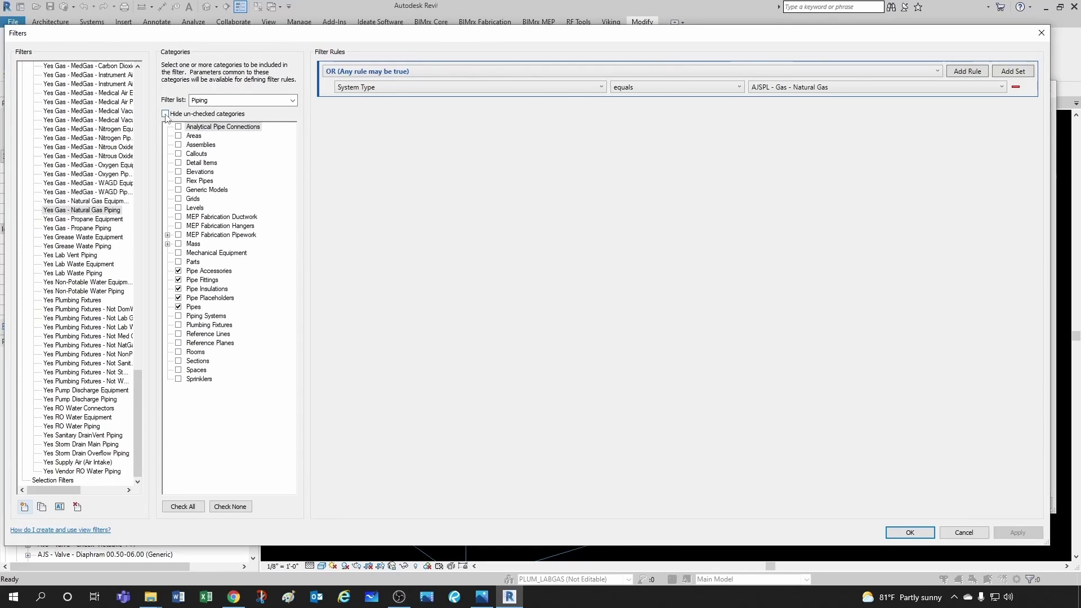
left_click(165, 113)
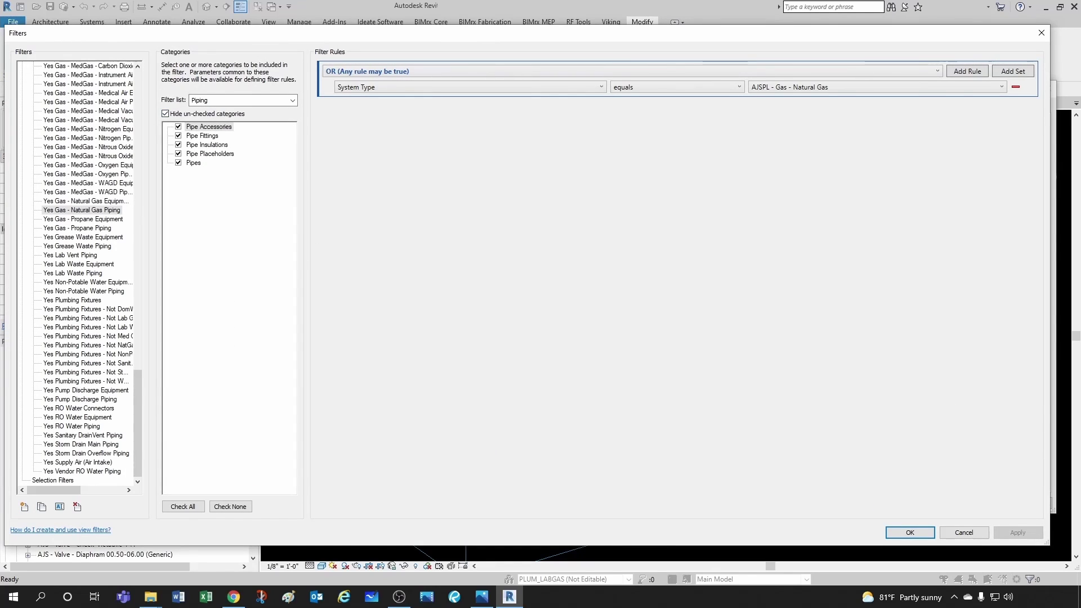
key("alt+Tab")
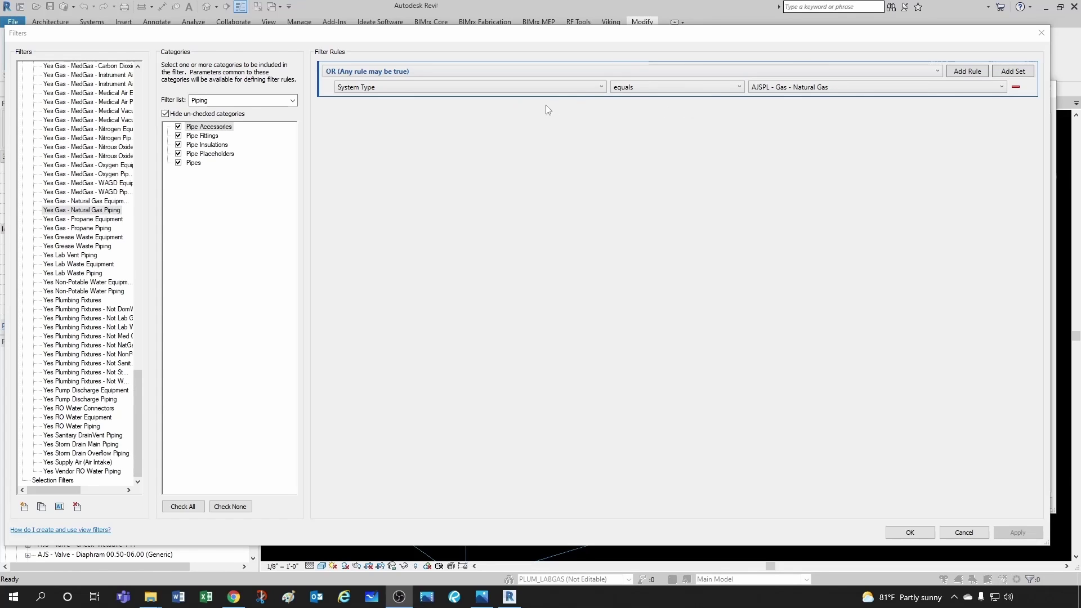
left_click(963, 533)
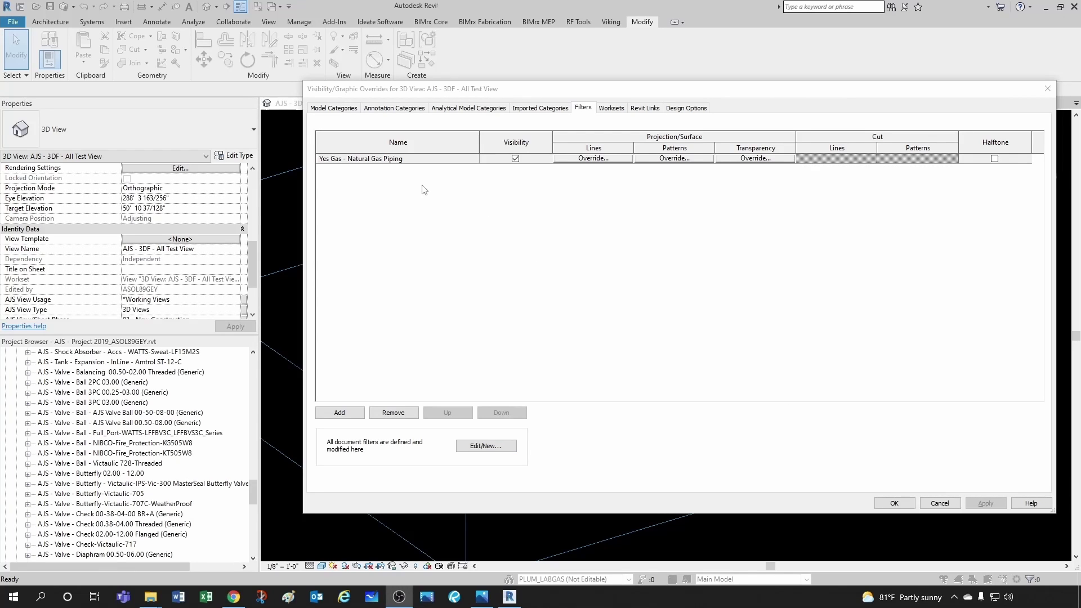
Turn off the Yes Gas - Natural Gas Piping filter's visibility in the 3D view and accept the overrides.
left_click_drag(526, 88, 501, 220)
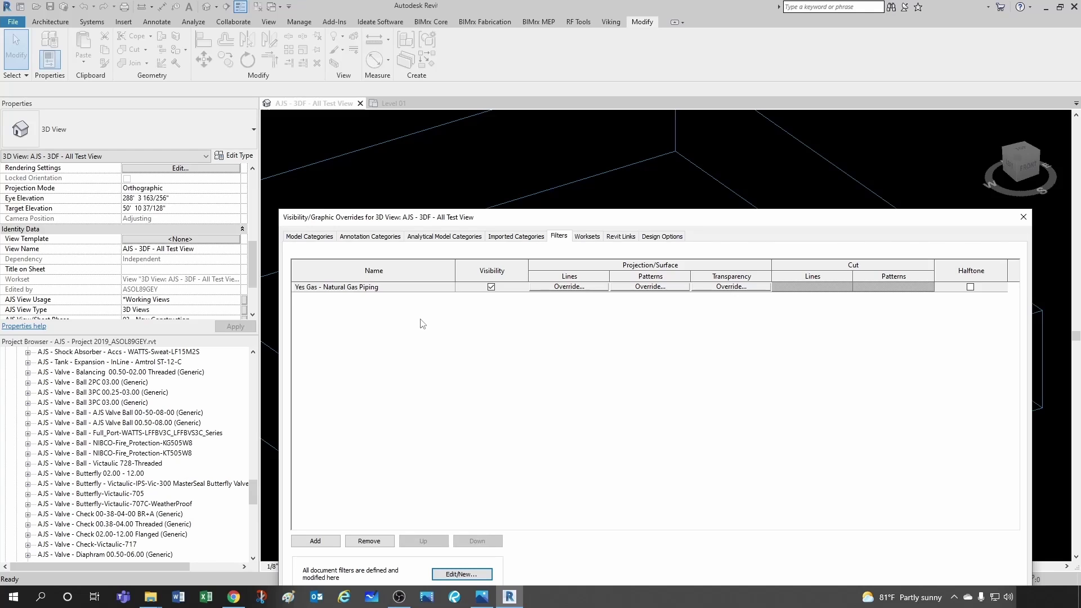
left_click(490, 287)
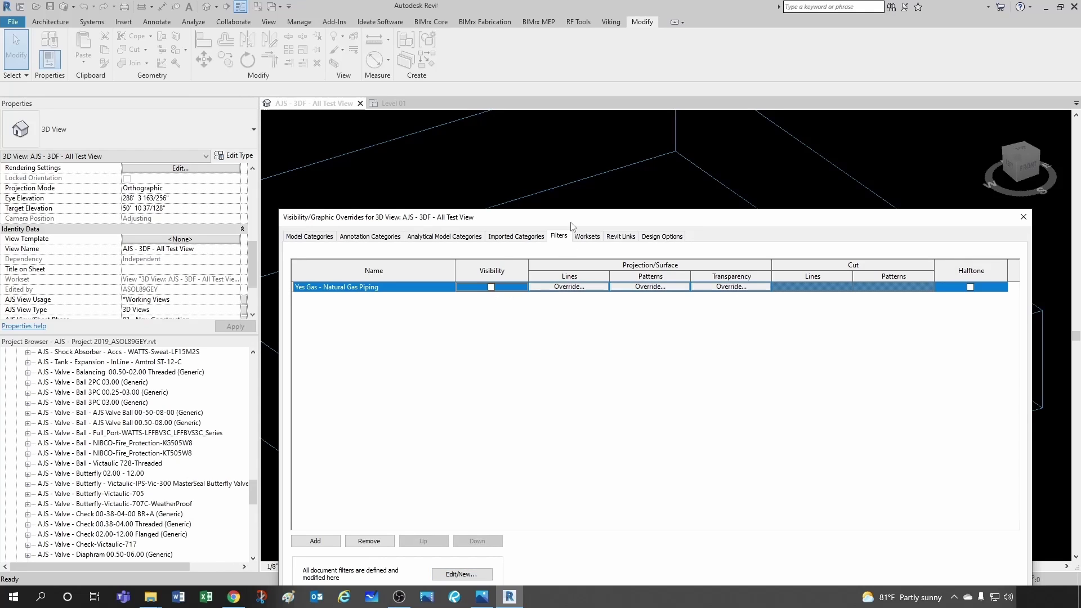
left_click_drag(571, 219, 1080, 184)
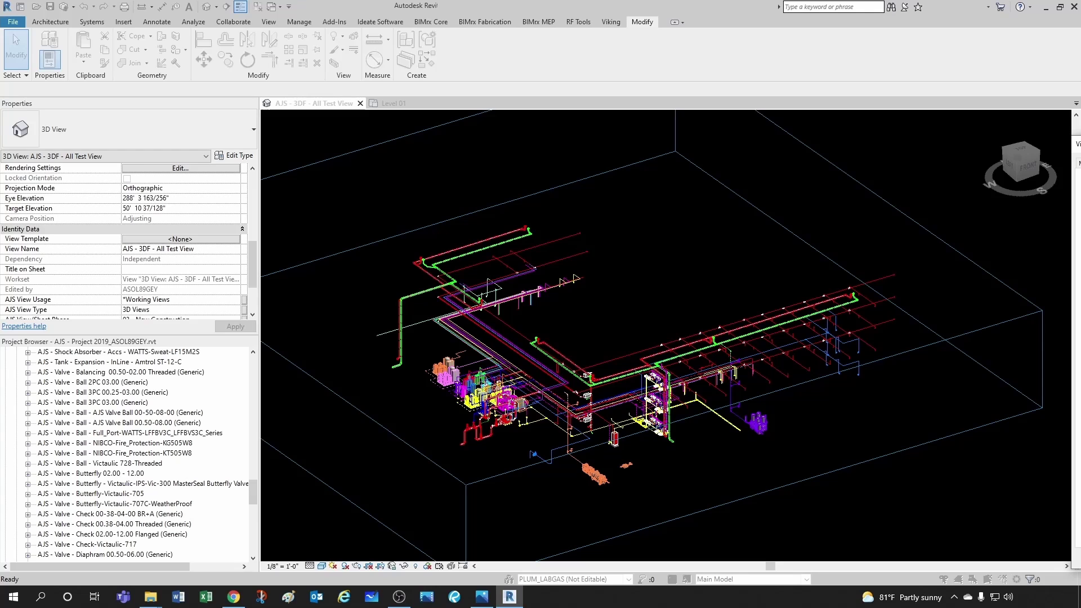
key("Return")
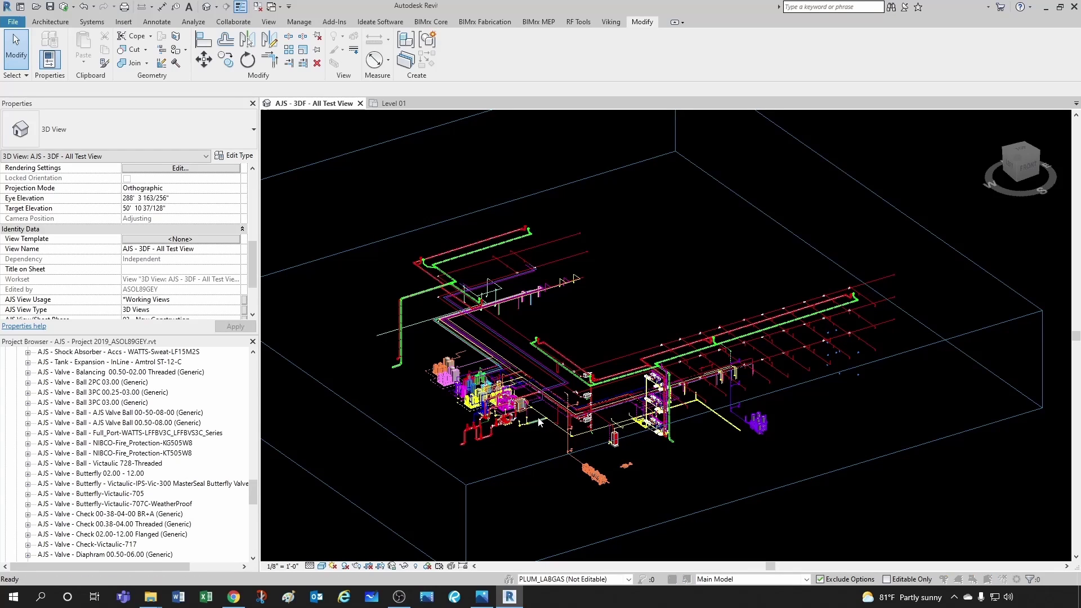
Reopen the Yes Gas - Natural Gas Piping filter definition, examine its System Type rule and checked categories, and close the overrides unchanged.
key("v")
key("g")
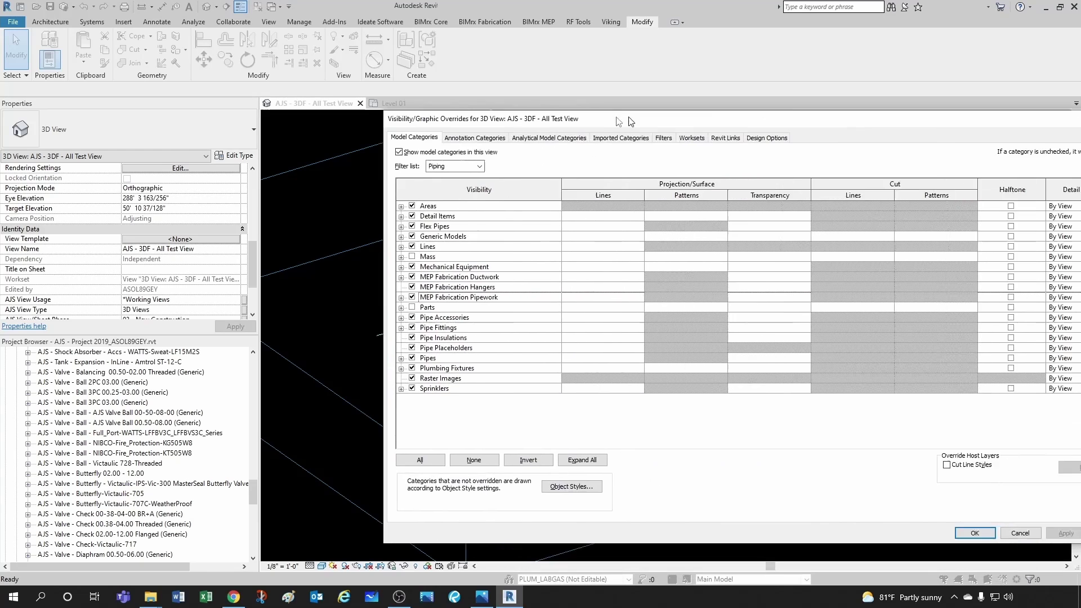
left_click(623, 138)
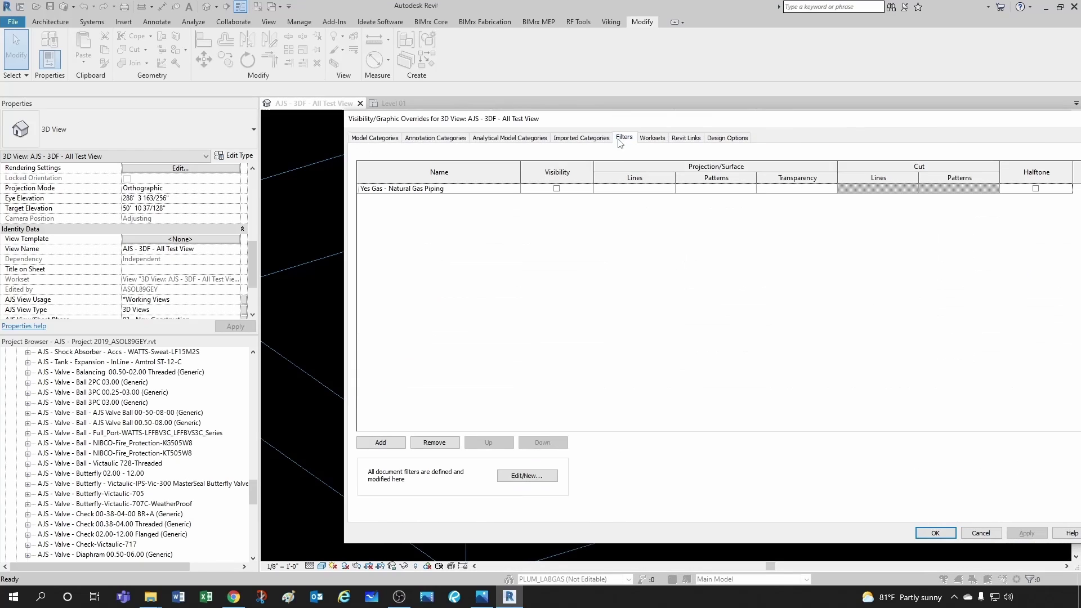
left_click(426, 191)
left_click(539, 475)
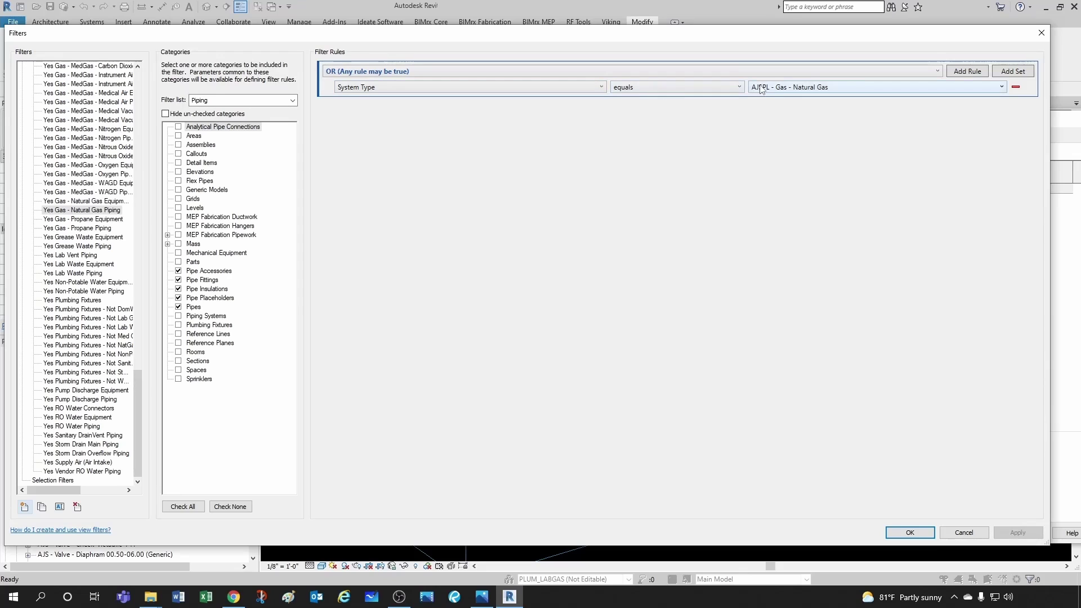
left_click(165, 114)
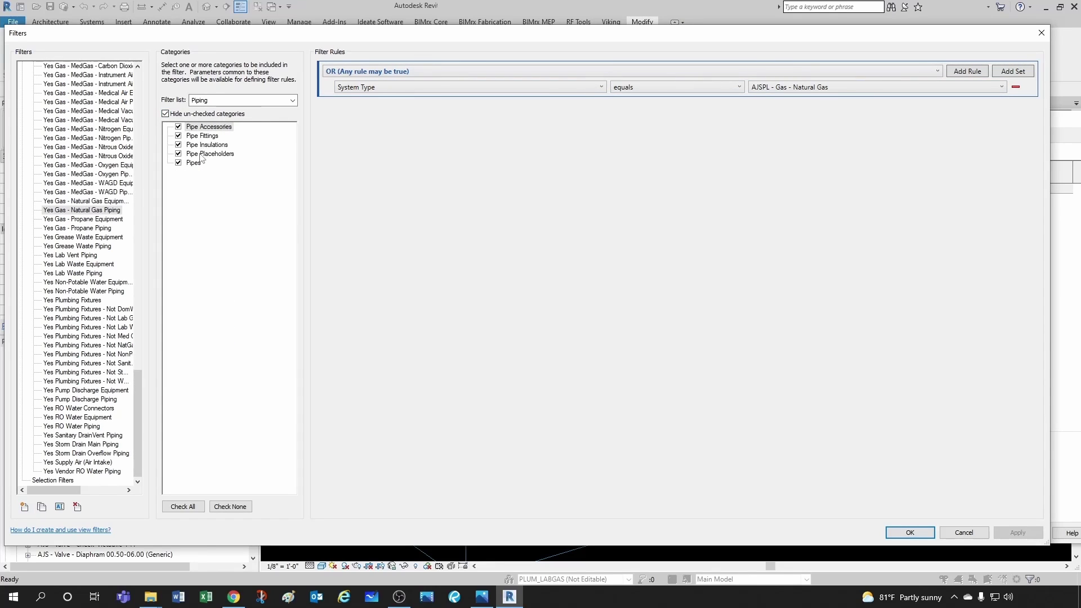
left_click(1041, 32)
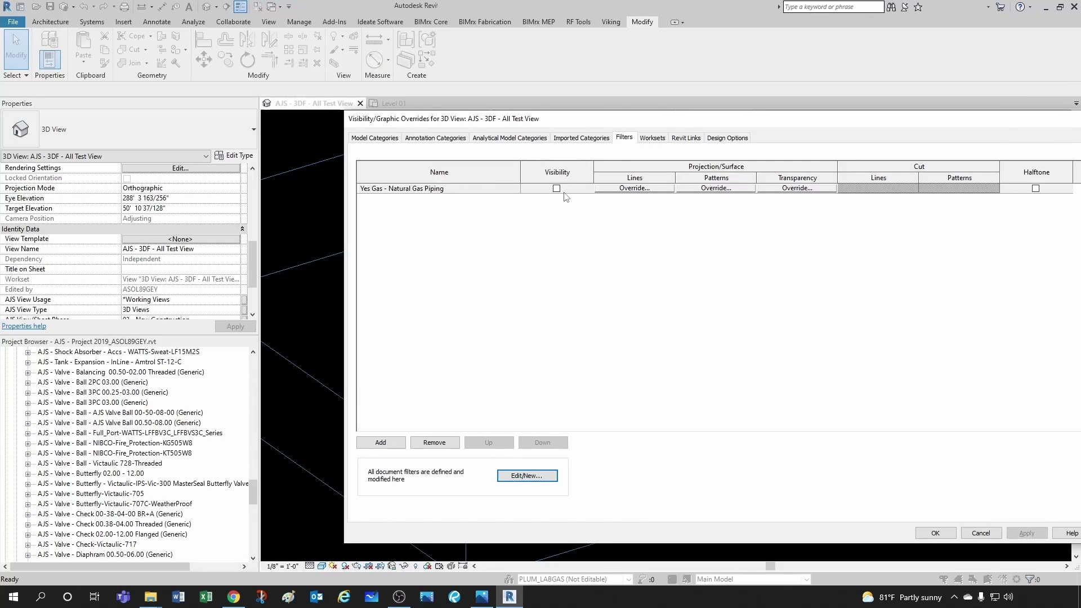
left_click(935, 533)
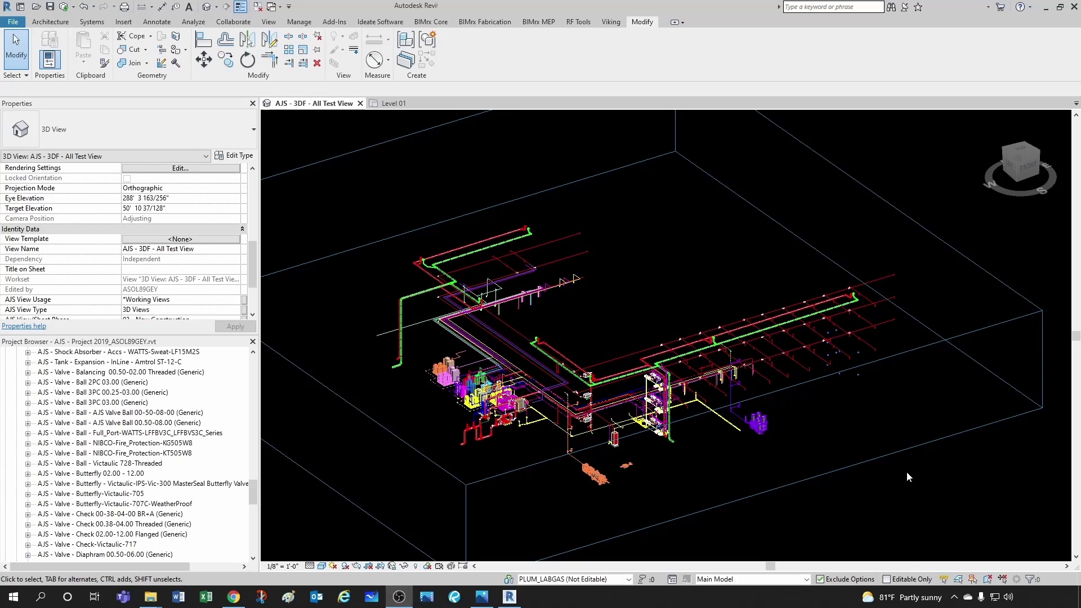
left_click(619, 313)
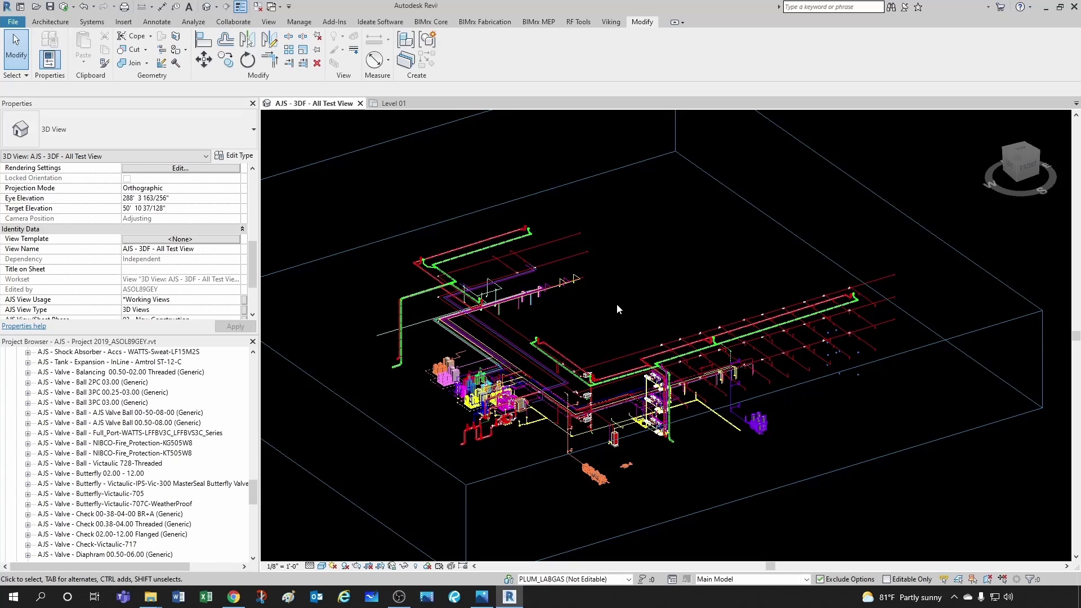
Undo the natural gas filter override and add the Not Natural Gas and Gas Vent Piping, Fixtures filter to the 3D view's overrides.
left_click(83, 8)
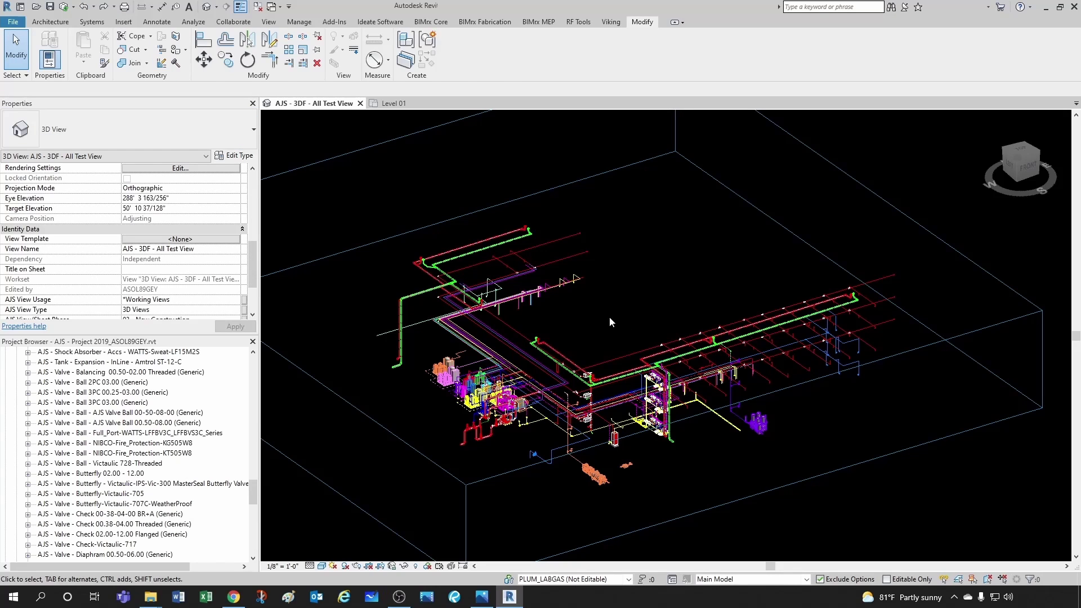
key("v")
key("v")
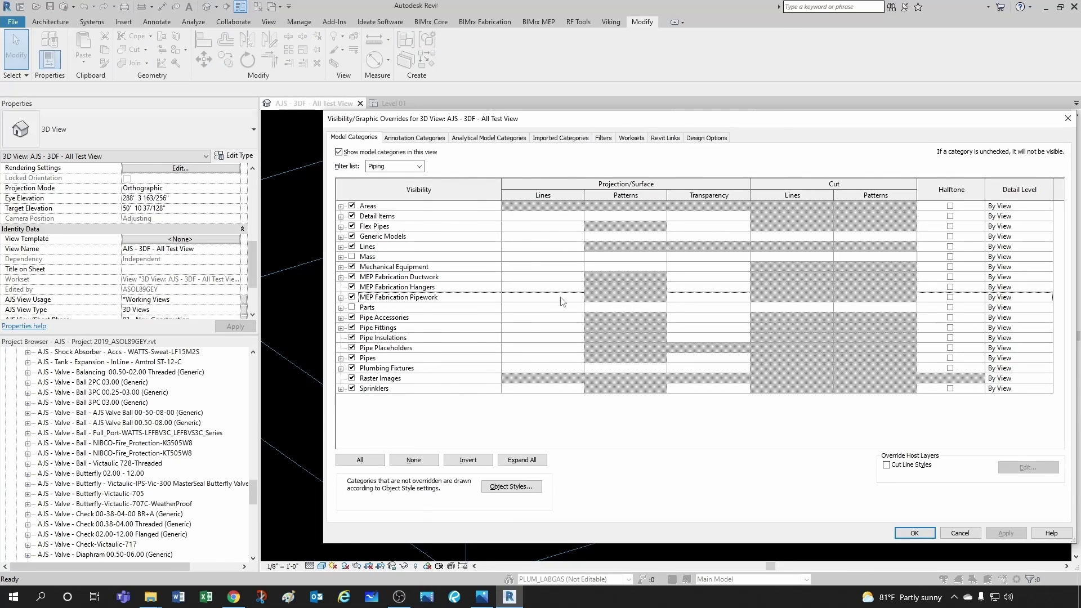
left_click(602, 138)
left_click(360, 442)
left_click_drag(711, 269, 700, 387)
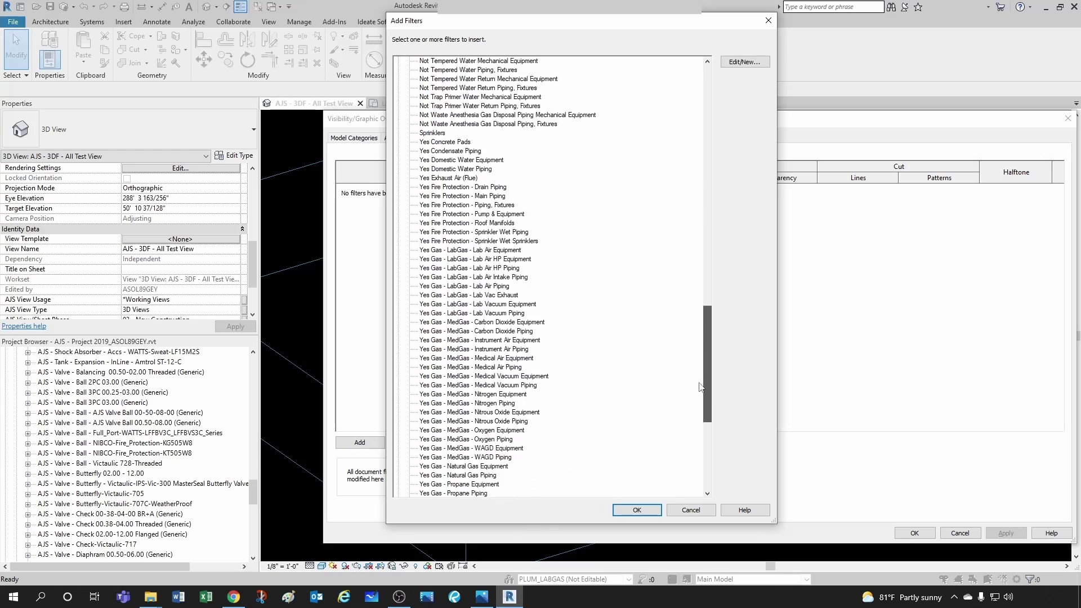
scroll(700, 387, "down", 2)
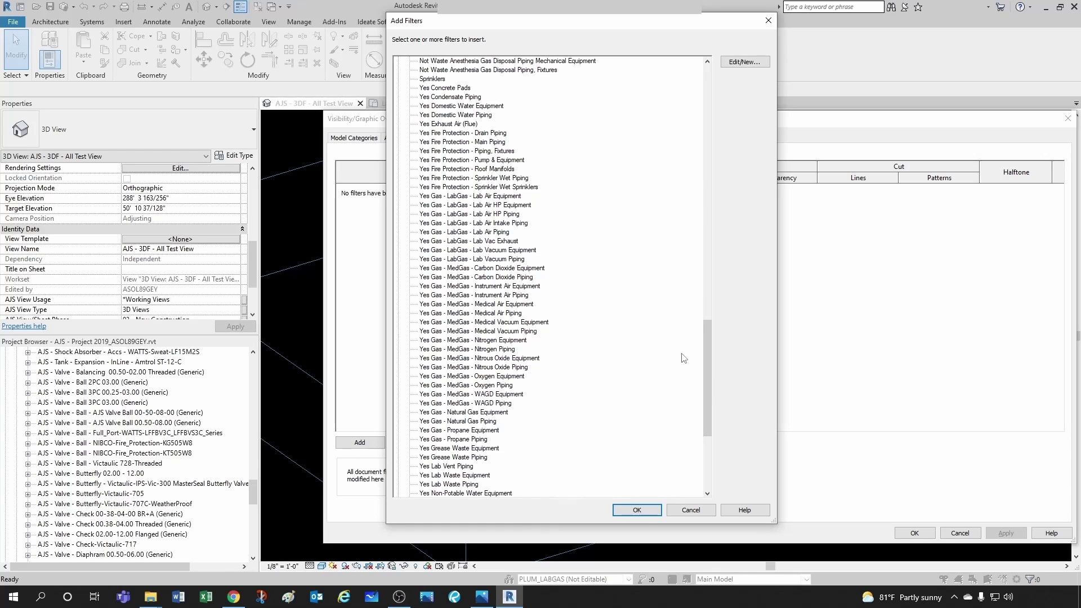
left_click_drag(707, 379, 703, 217)
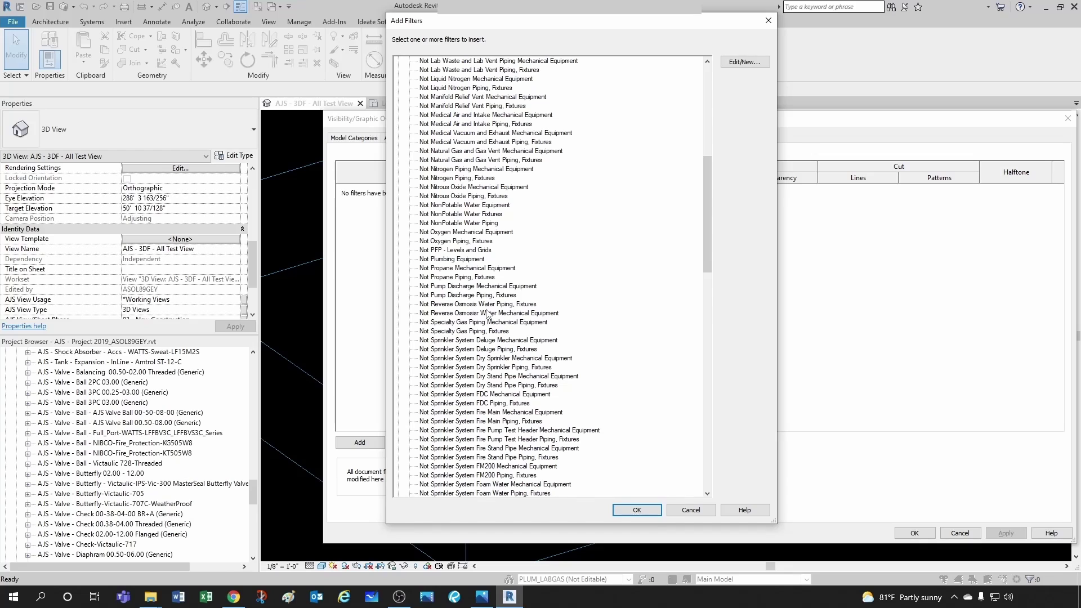
scroll(497, 293, "up", 1)
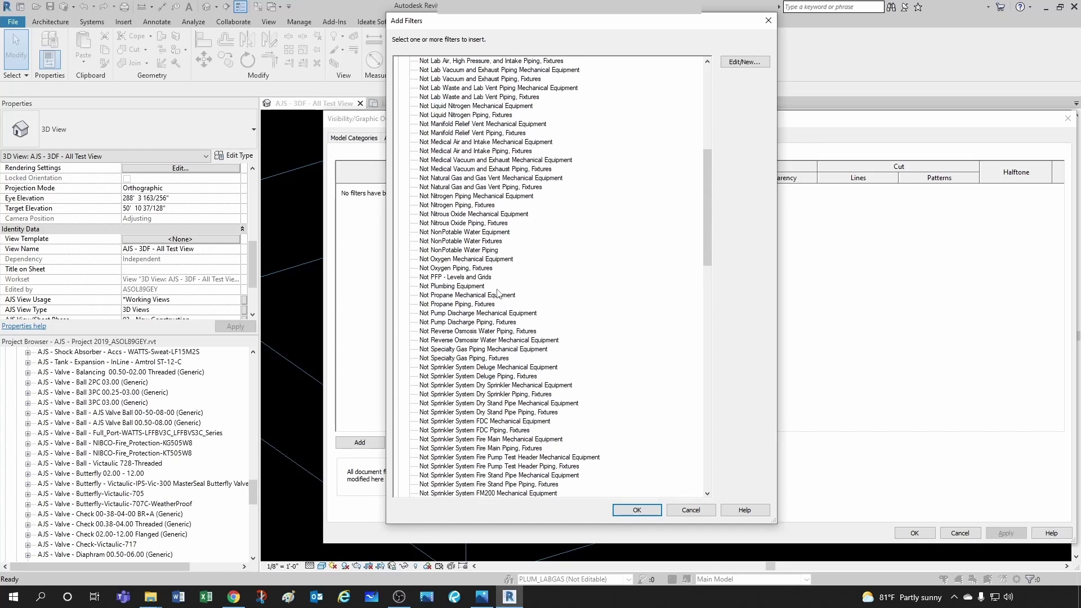
left_click(450, 188)
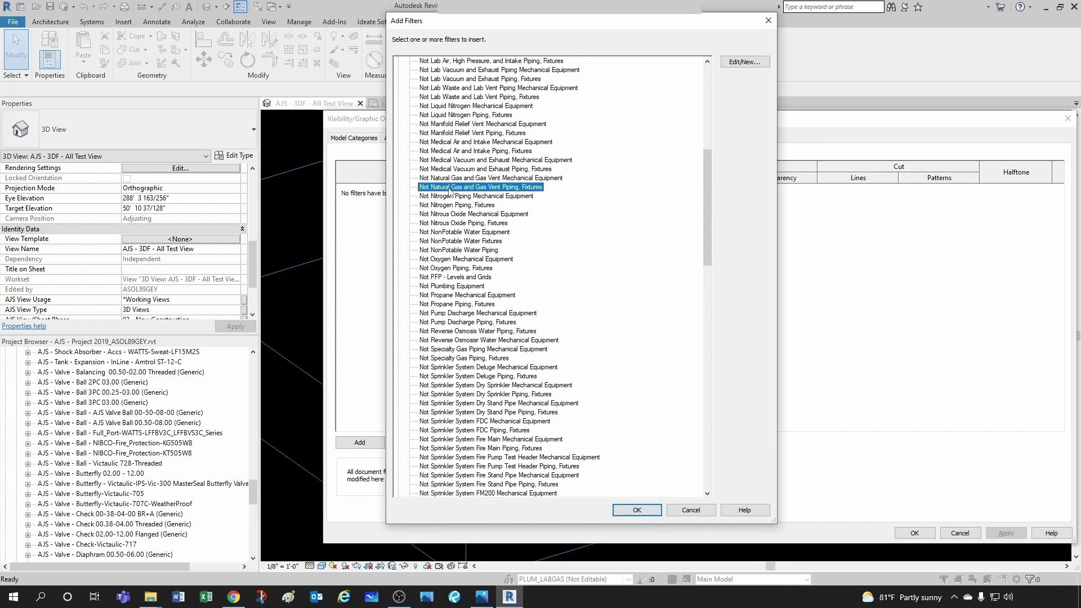
scroll(466, 222, "up", 1)
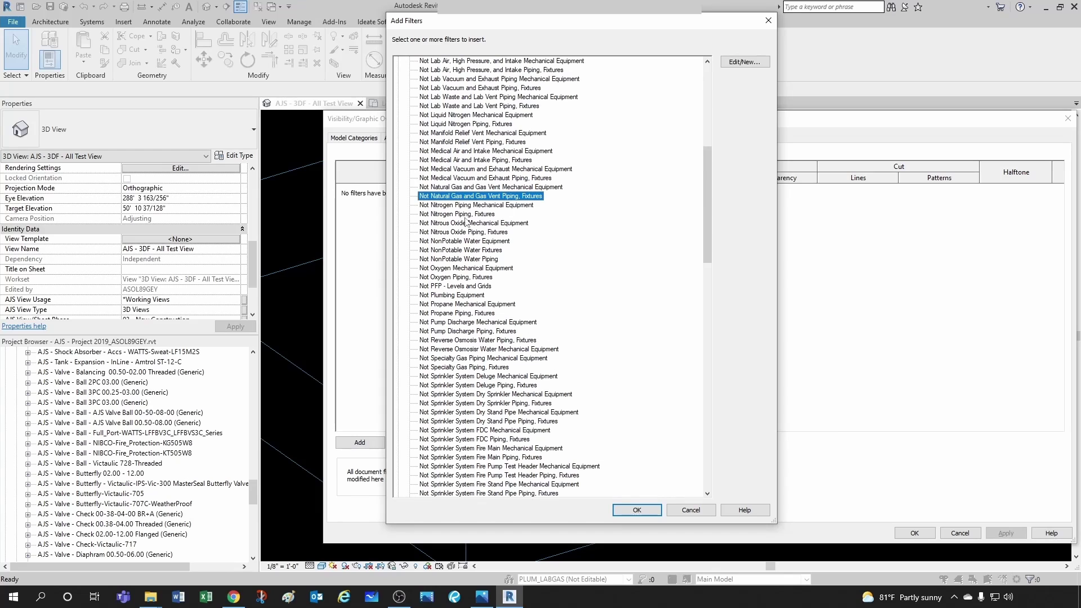
left_click(620, 512)
Examine the Not Natural Gas and Gas Vent Piping, Fixtures filter's System Type rules and checked categories, leaving its definition as is.
left_click(424, 189)
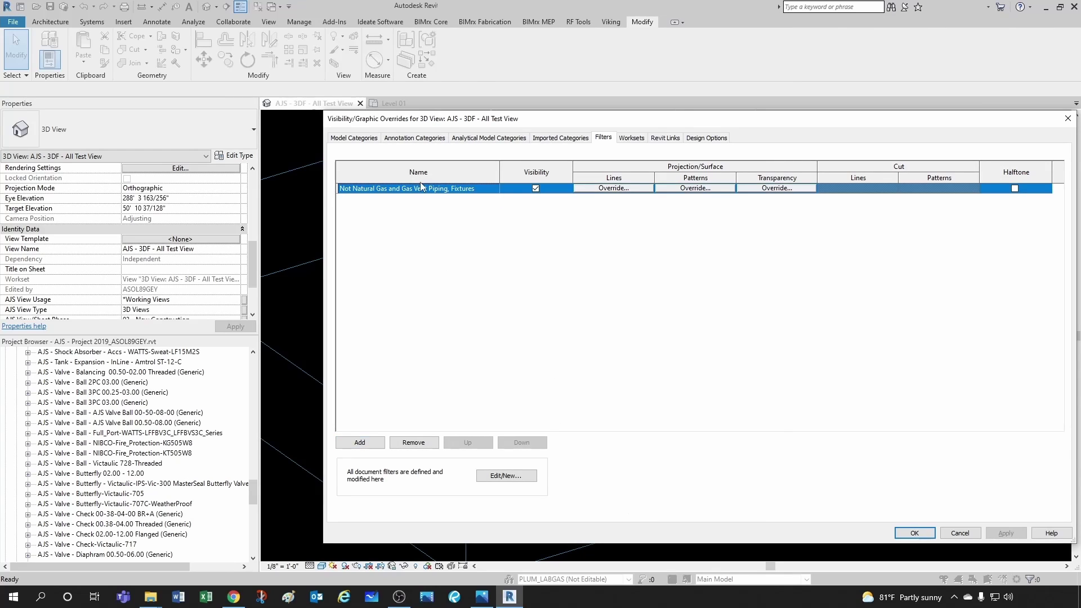
left_click(508, 477)
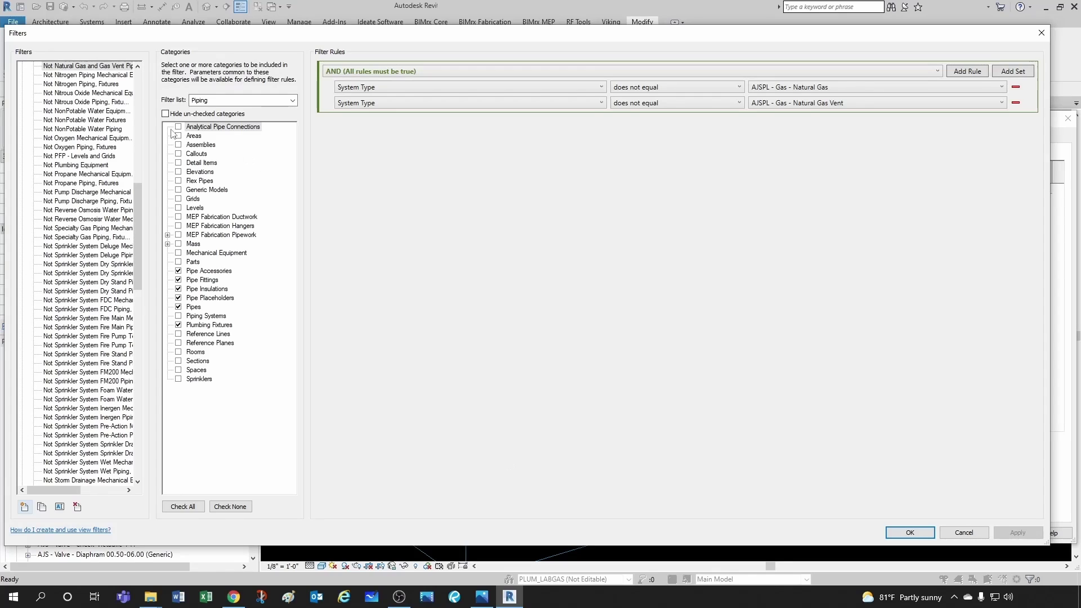
left_click(165, 114)
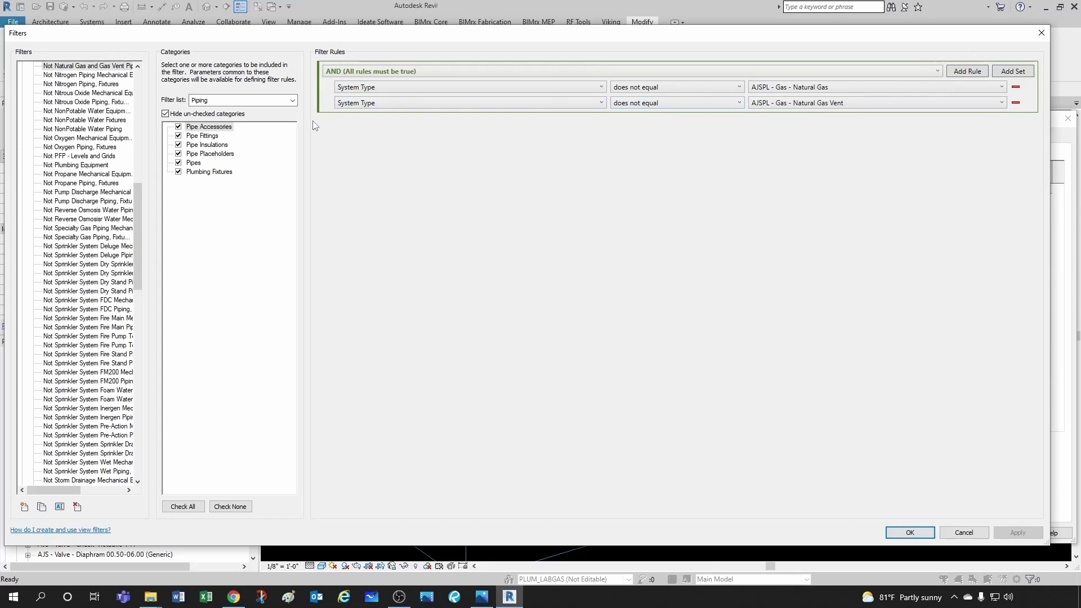
left_click(909, 532)
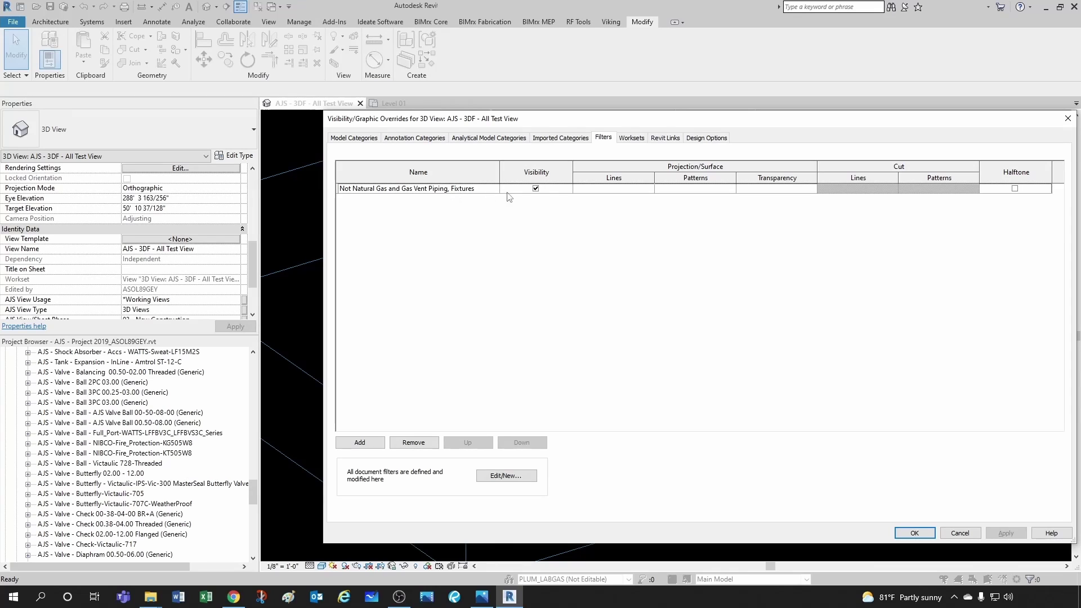
left_click(468, 190)
left_click(521, 482)
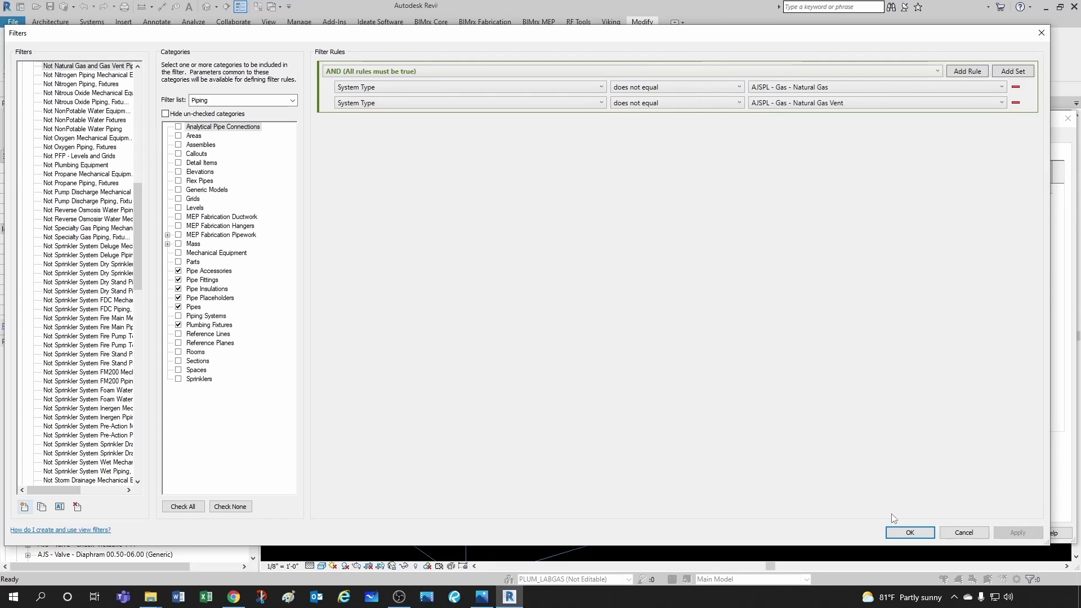
left_click(904, 532)
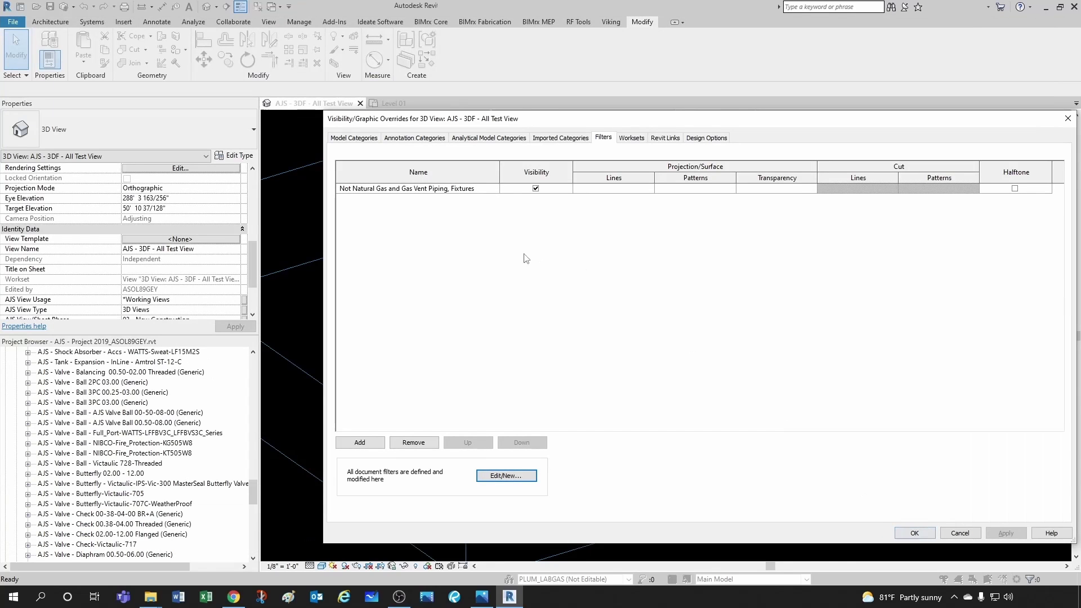
Turn off the visibility of the Not Natural Gas and Gas Vent Piping, Fixtures filter and accept the overrides.
left_click(535, 188)
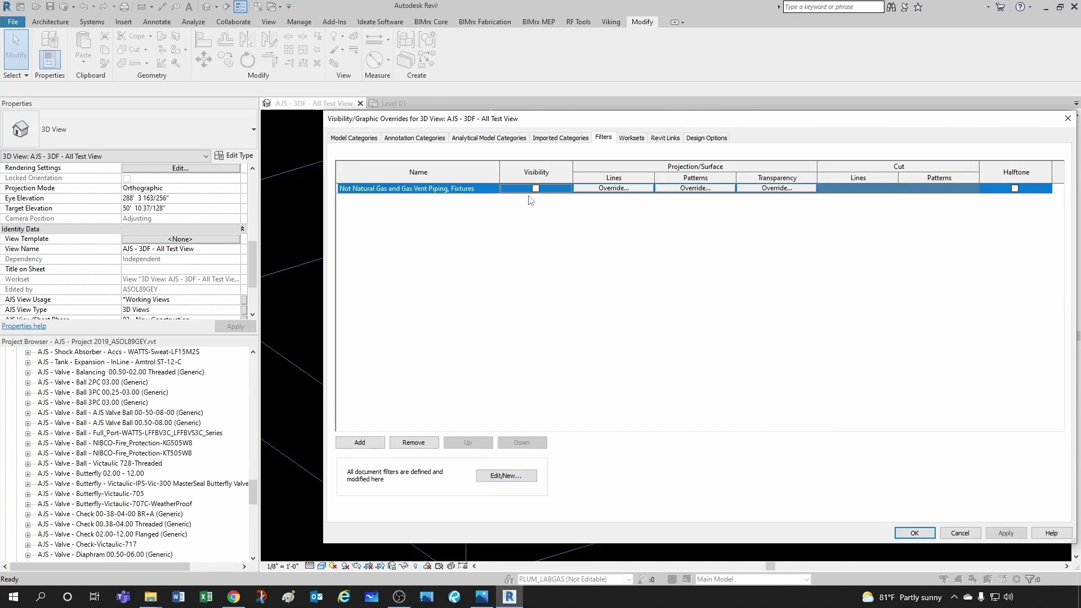
left_click(907, 533)
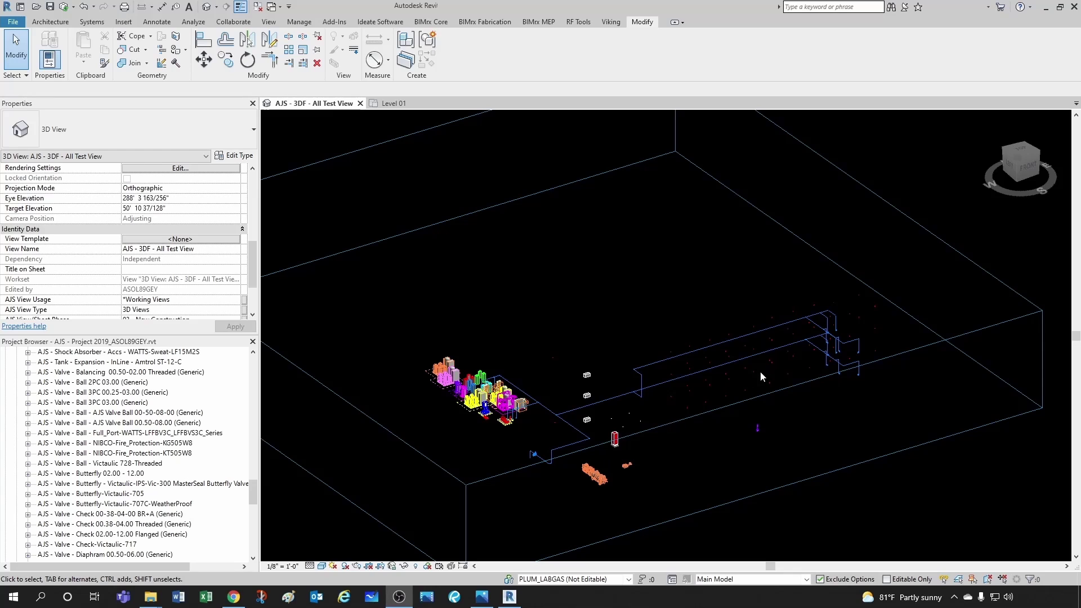
Assign the AJS3D Natural Gas view template to the 3D view.
left_click(183, 240)
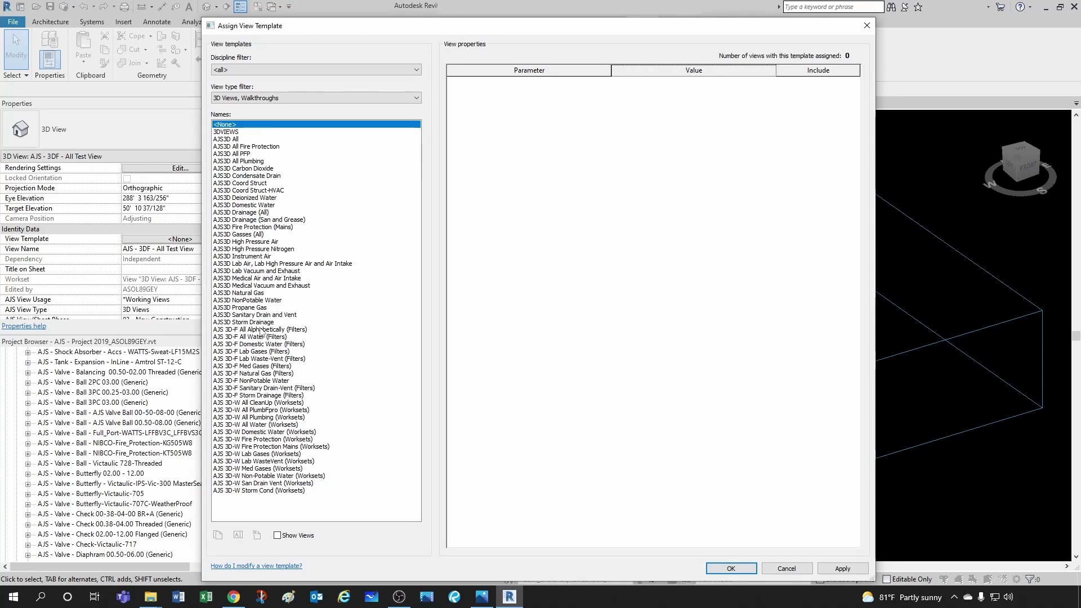
left_click(242, 293)
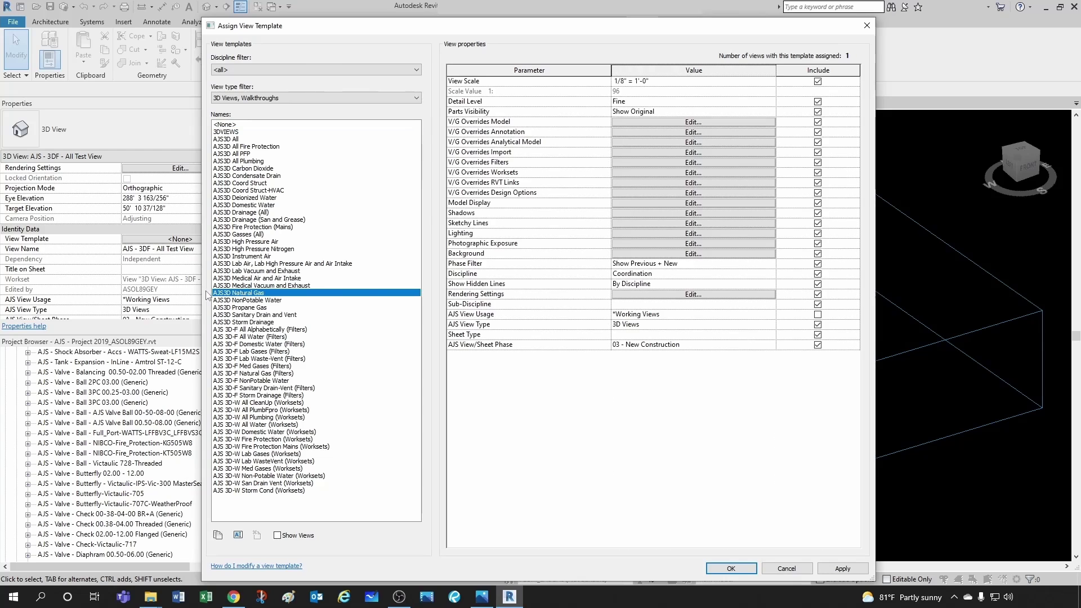
left_click(725, 568)
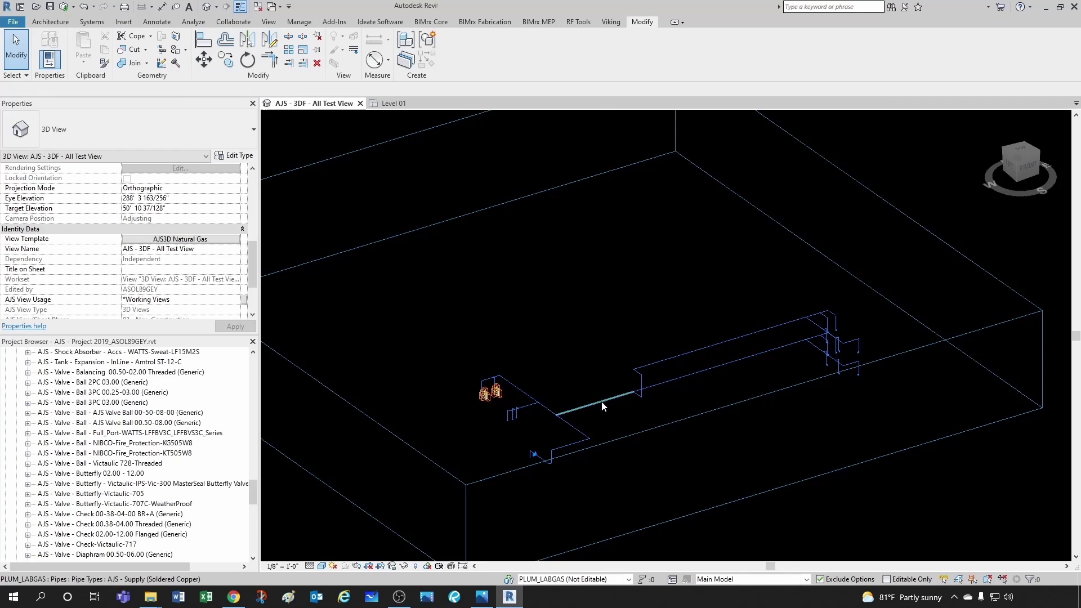
Inspect the filter overrides of the AJS3D Natural Gas view template and leave it without changes.
middle_click_drag(605, 404, 539, 374)
left_click(226, 241)
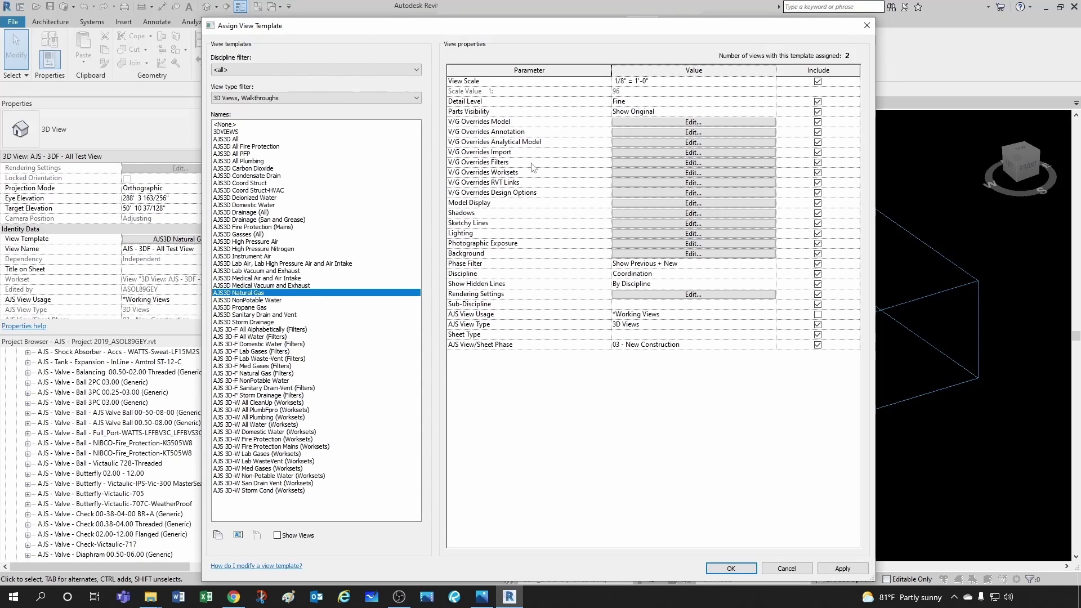
left_click(625, 164)
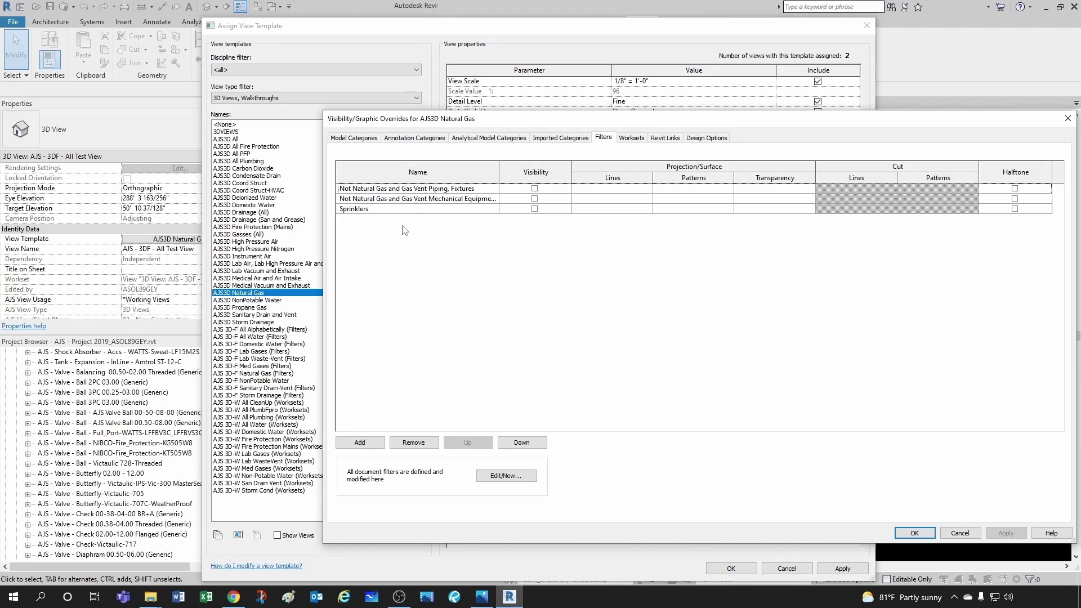
left_click(959, 533)
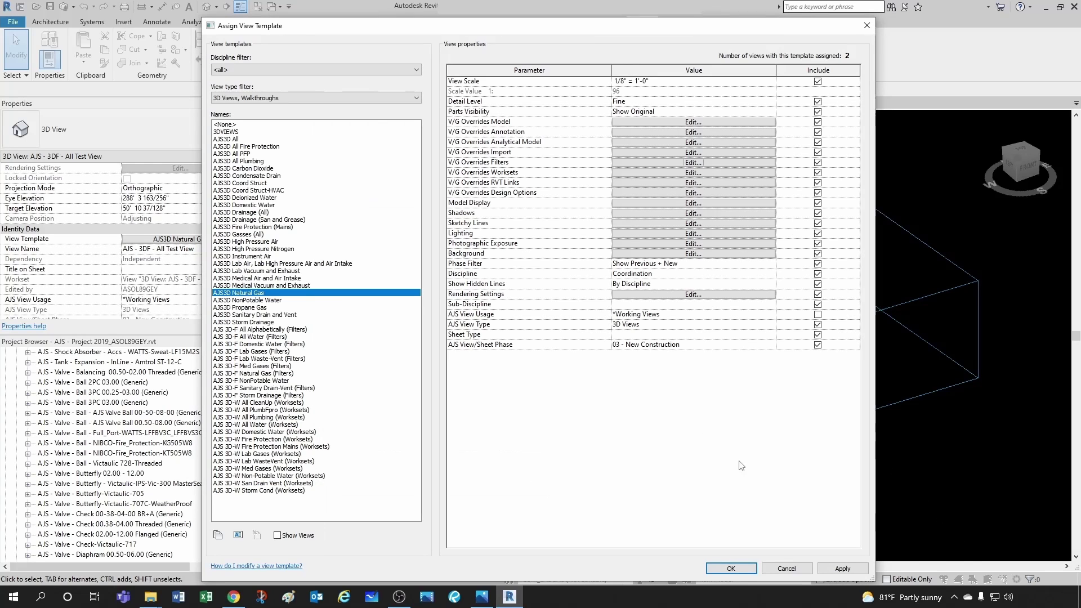
left_click(789, 568)
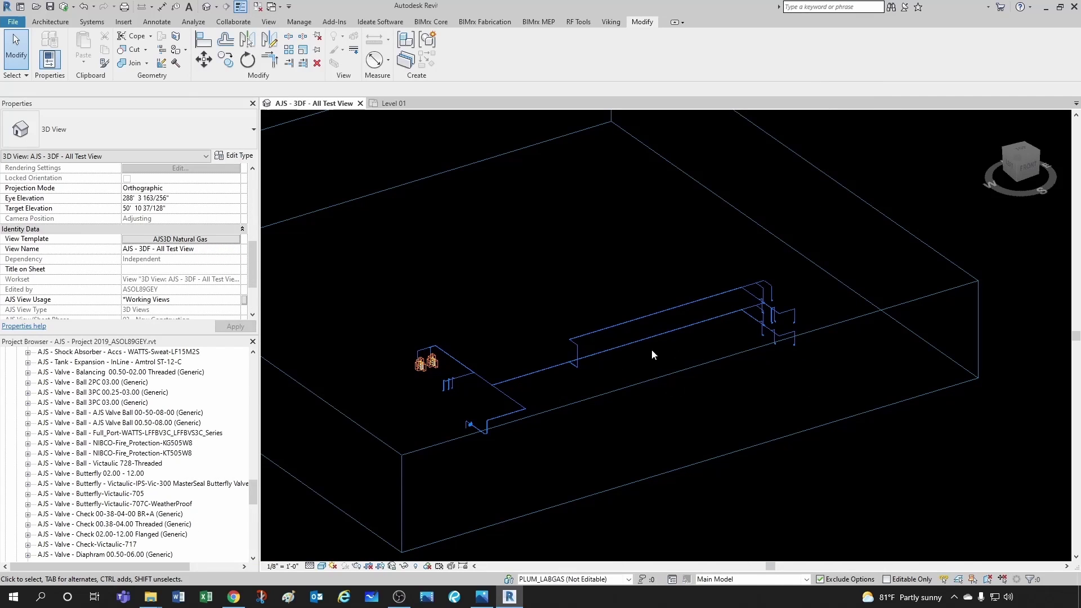